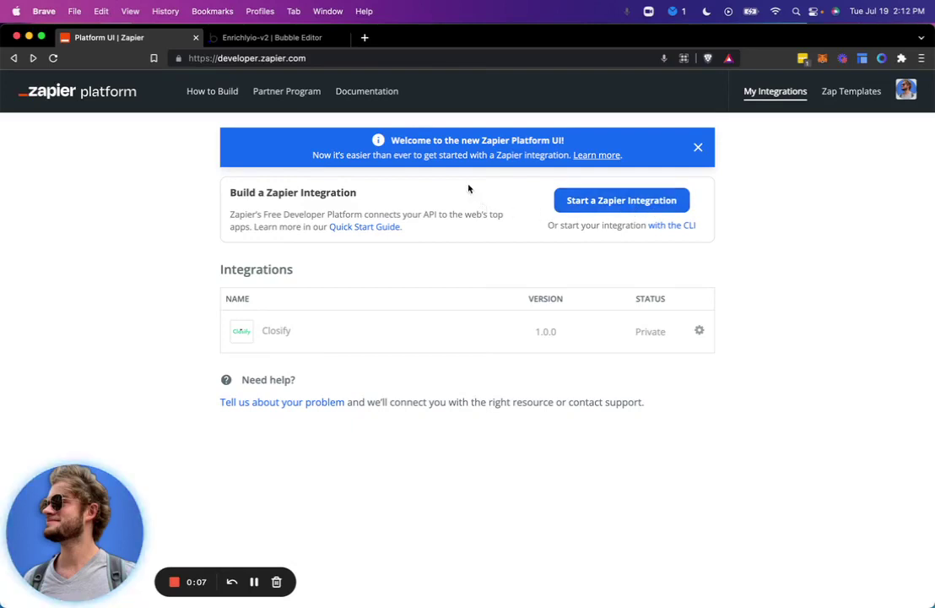
Step: Switch to the Enrichly Bubble editor to view the enrich-person-single backend workflow
left_click(285, 38)
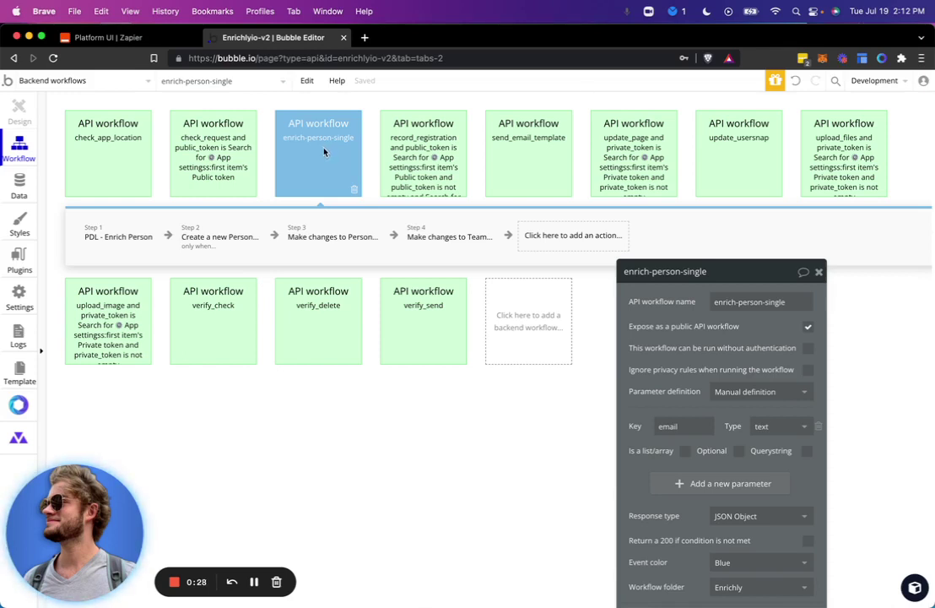
Step: Review the Person fields set by the 'Make changes to Person' step, then open the Data section
left_click(331, 236)
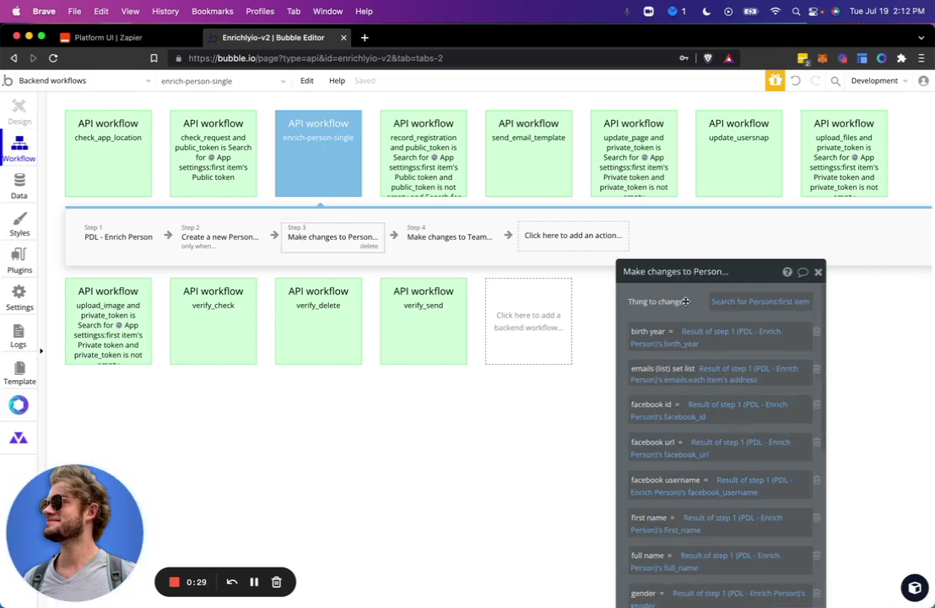
left_click_drag(691, 289, 573, 129)
scroll(568, 142, "down", 5)
scroll(569, 144, "down", 5)
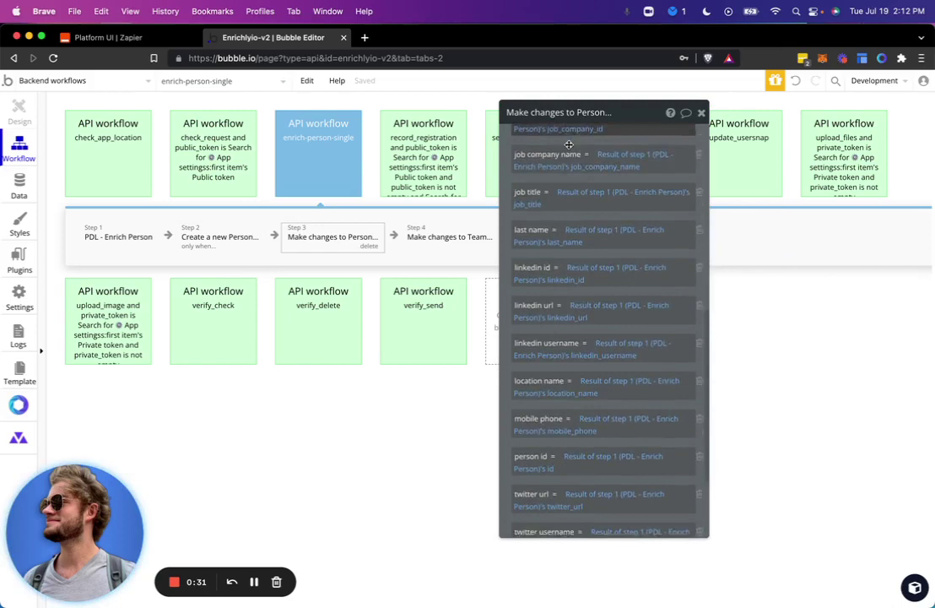
scroll(569, 144, "up", 8)
scroll(569, 144, "up", 5)
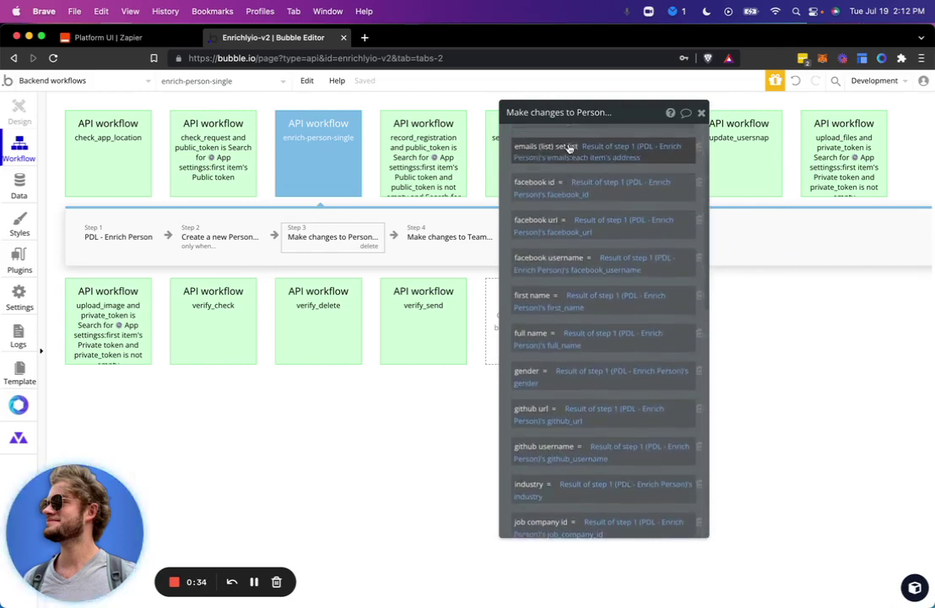
left_click_drag(569, 151, 645, 168)
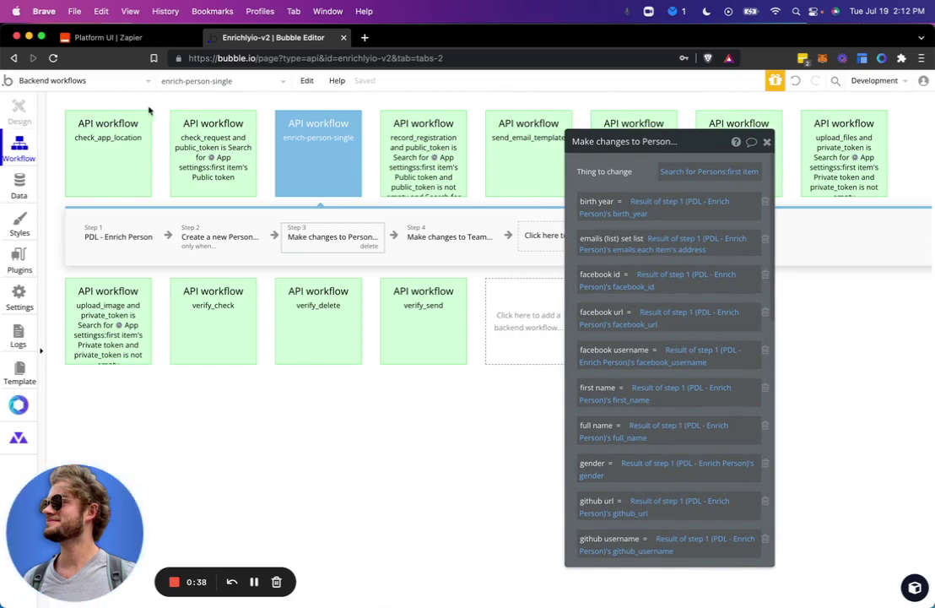
left_click(19, 184)
Step: Inspect the first All People record's Linkedin and job company fields, then cancel without saving
left_click(244, 131)
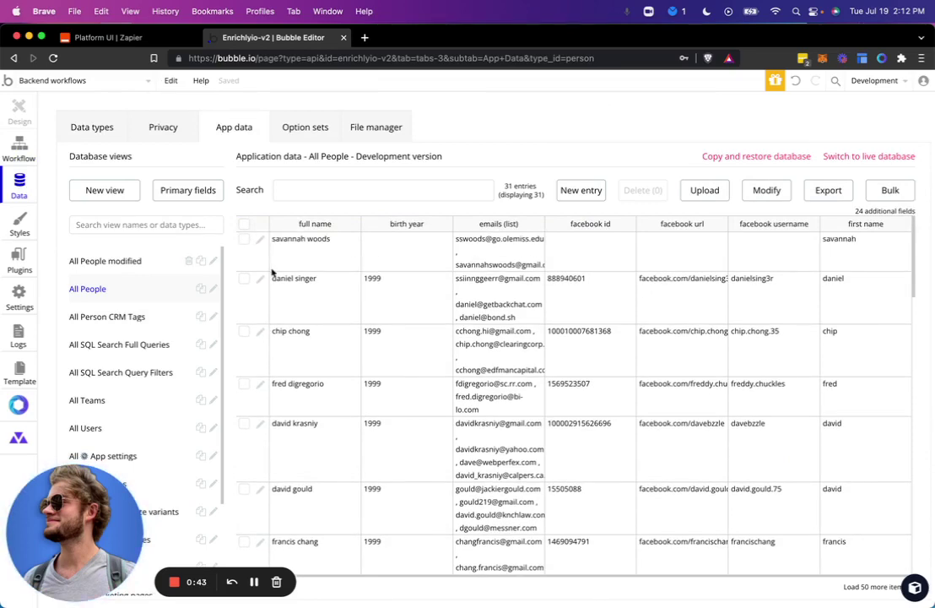
left_click(260, 242)
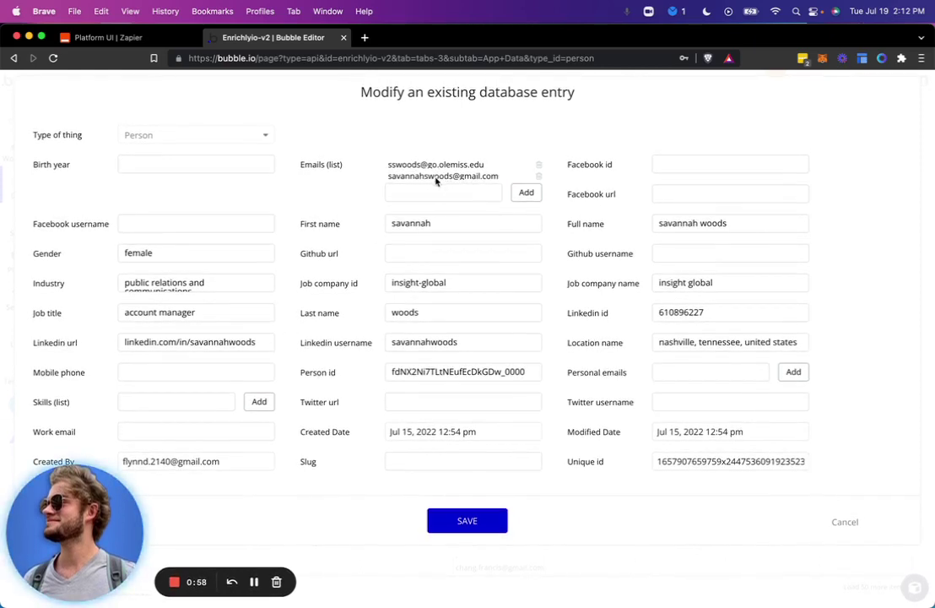
left_click(257, 341)
left_click(420, 340)
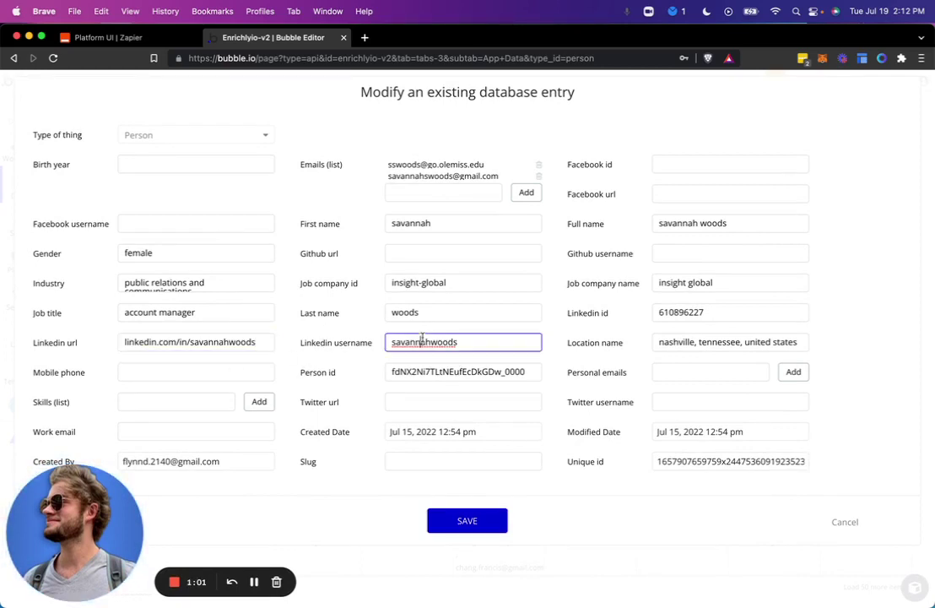
left_click(497, 280)
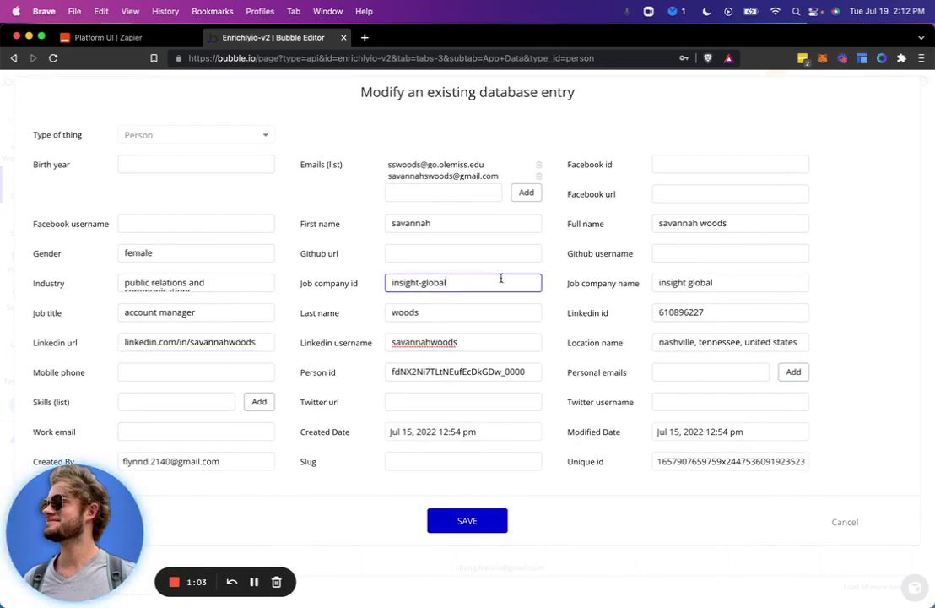
left_click(735, 282)
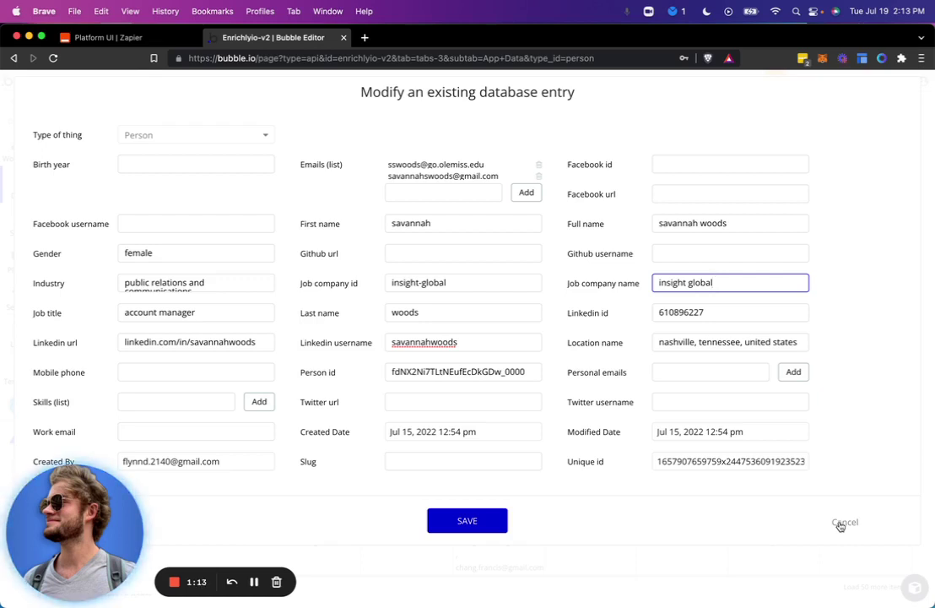
left_click(841, 523)
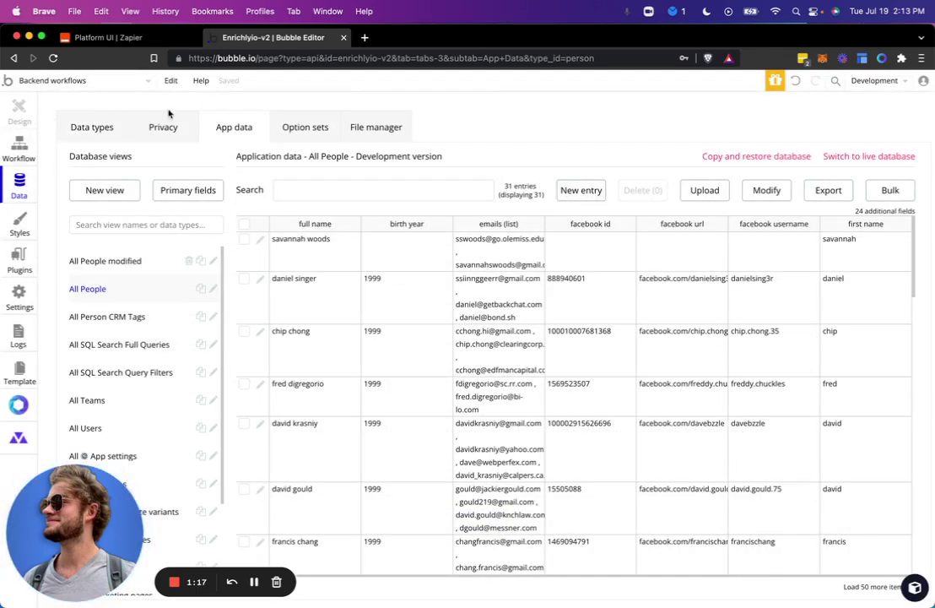
Step: Browse the Person data type, the All Users records and the dashboard's Person CRM page
left_click(99, 128)
left_click(205, 127)
scroll(143, 296, "down", 2)
left_click(121, 327)
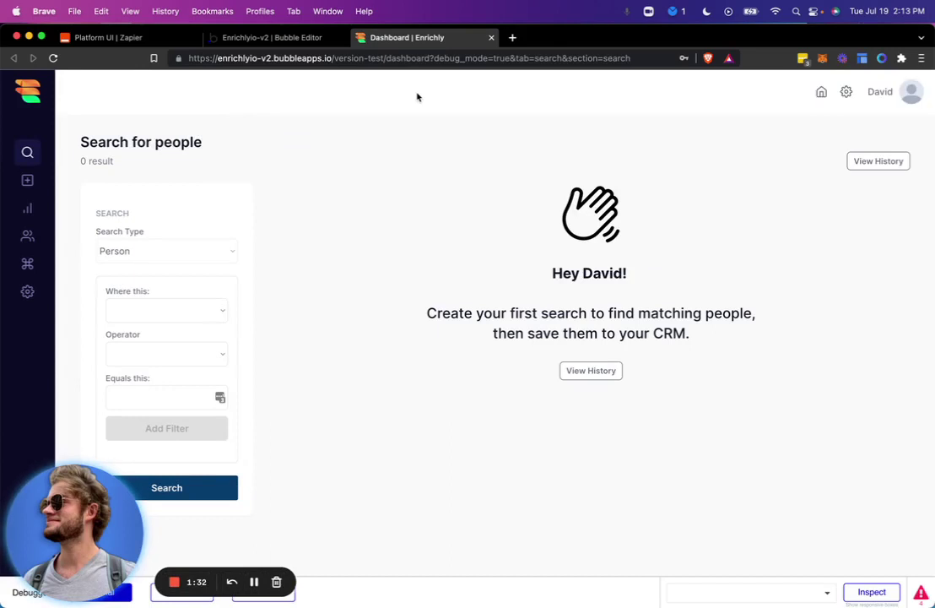
left_click(27, 181)
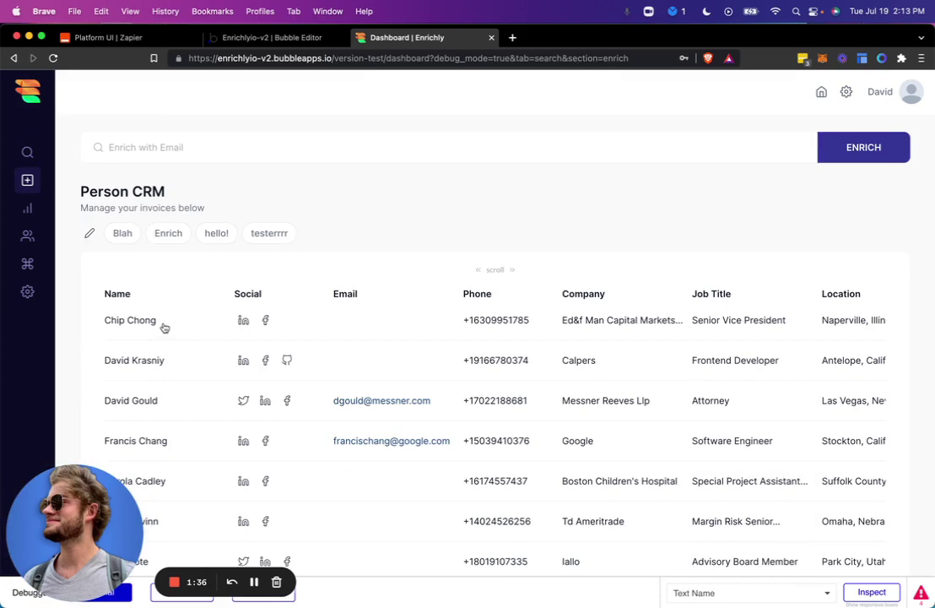
Step: Delete the first All People record in Bubble's App data and confirm
left_click(267, 39)
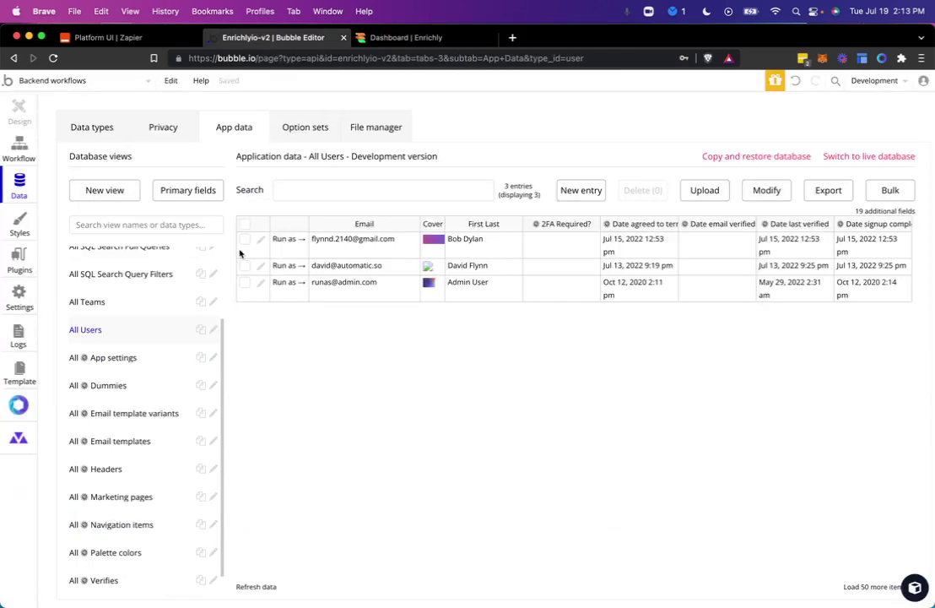
scroll(114, 317, "up", 3)
left_click(112, 295)
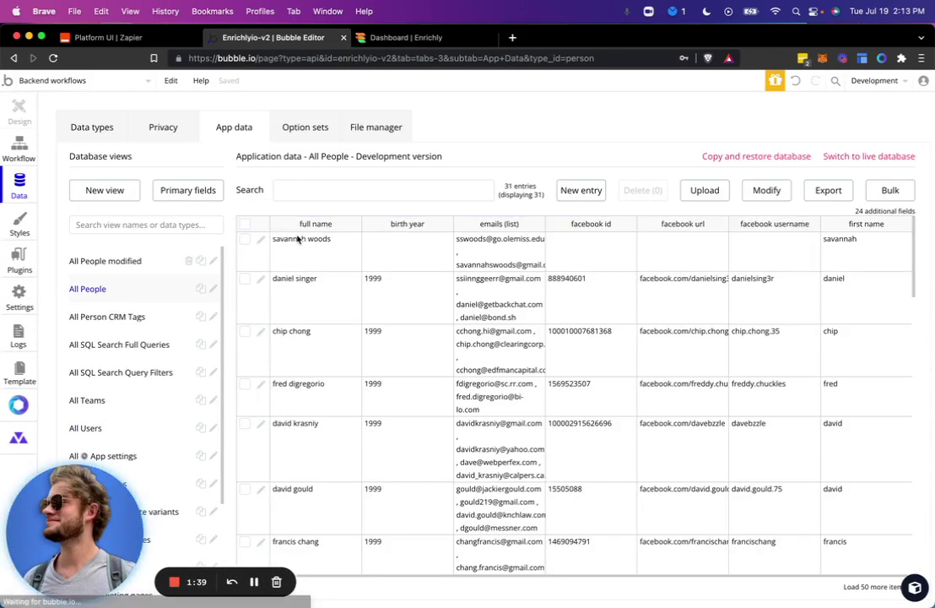
left_click(640, 191)
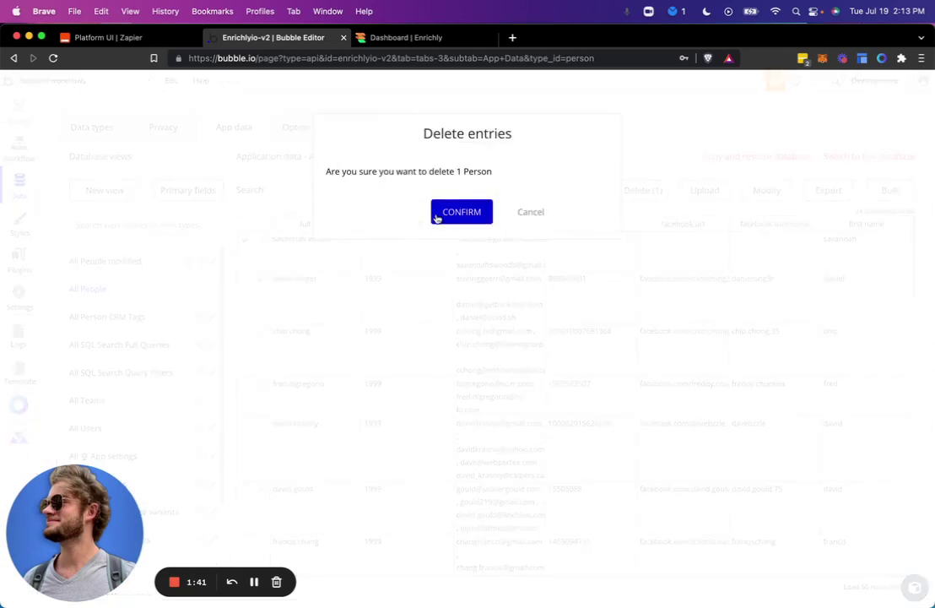
left_click(439, 215)
Step: On the Enrichly dashboard, enrich a contact by entering their e-mail address in 'Enrich with Email'
left_click(419, 39)
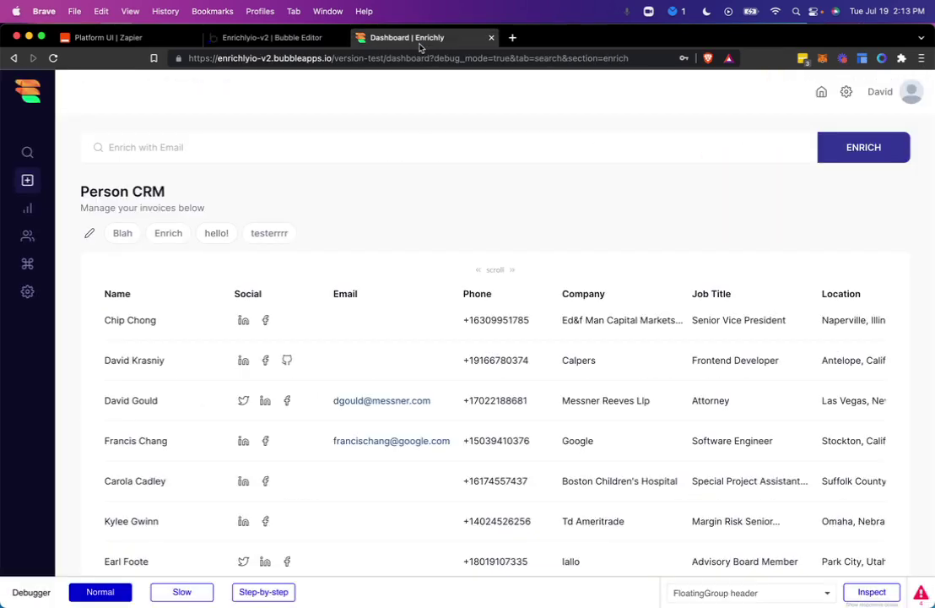
left_click(370, 149)
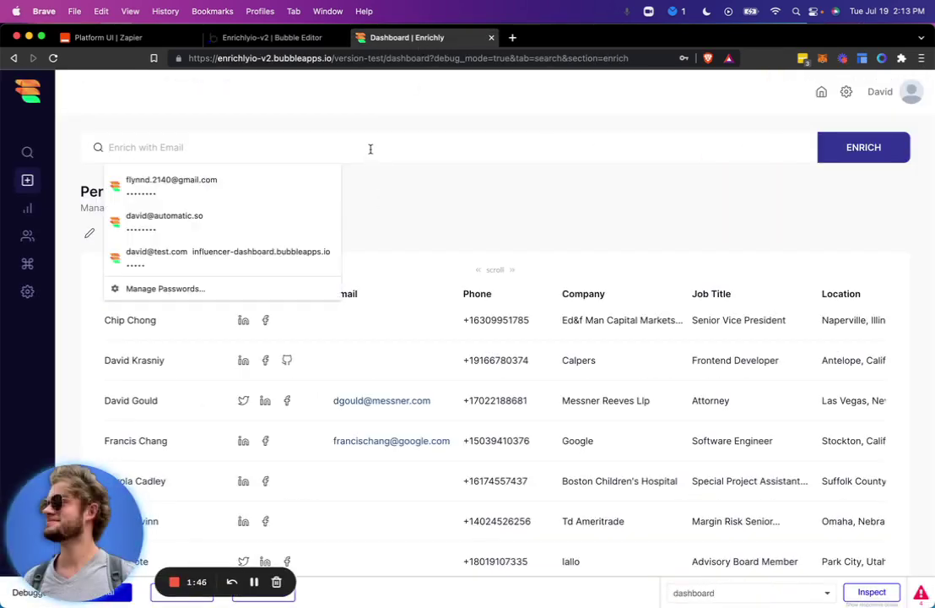
type("sav")
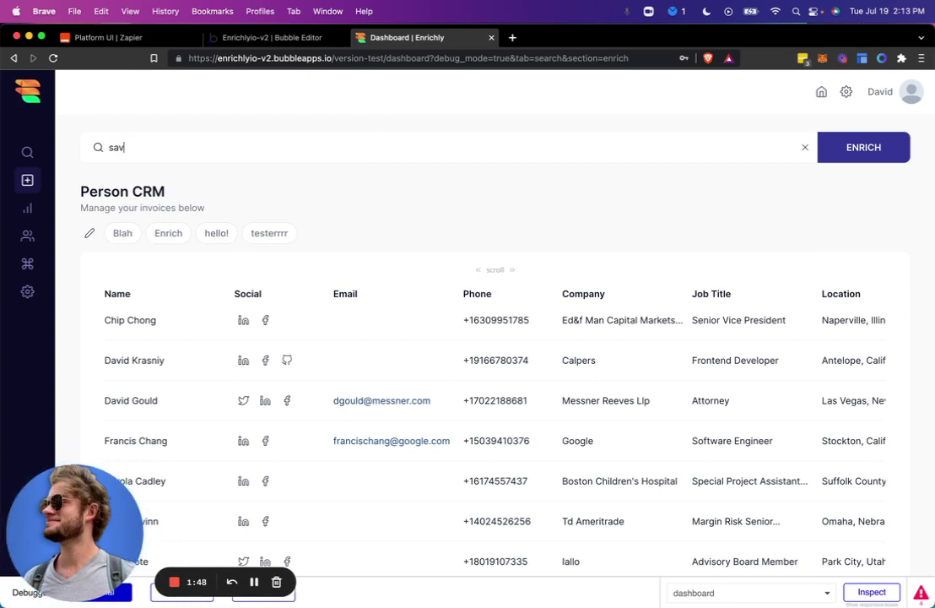
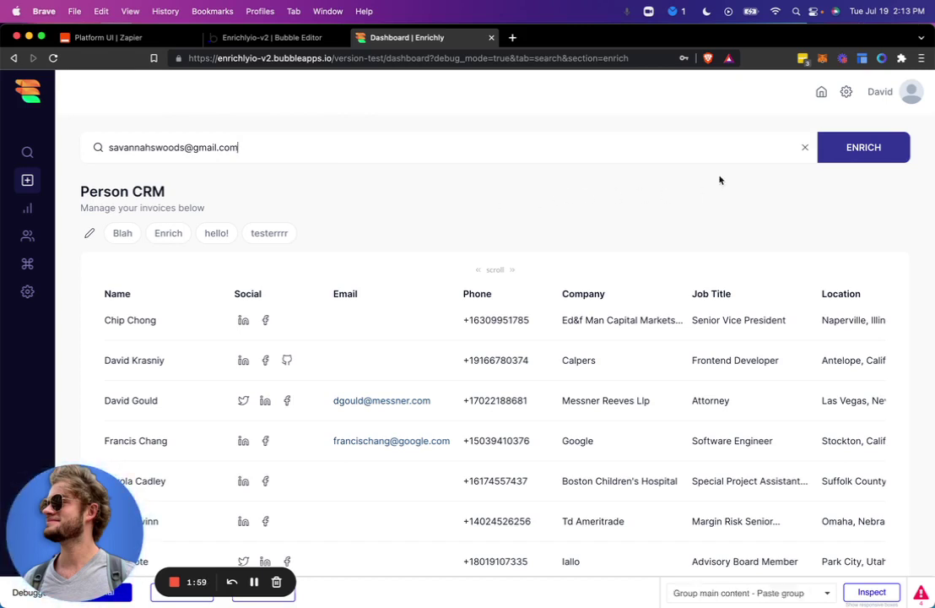
left_click(852, 147)
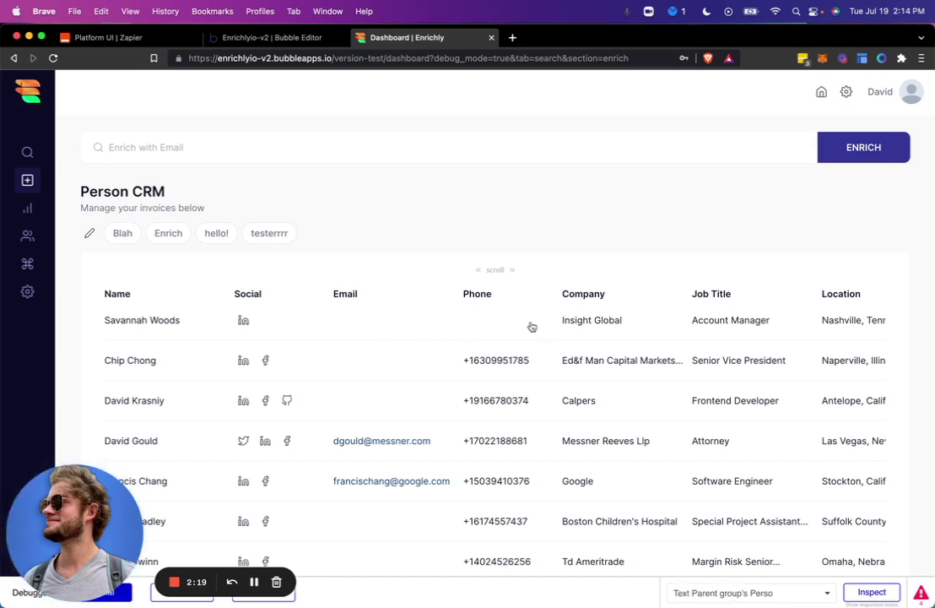
left_click(482, 328)
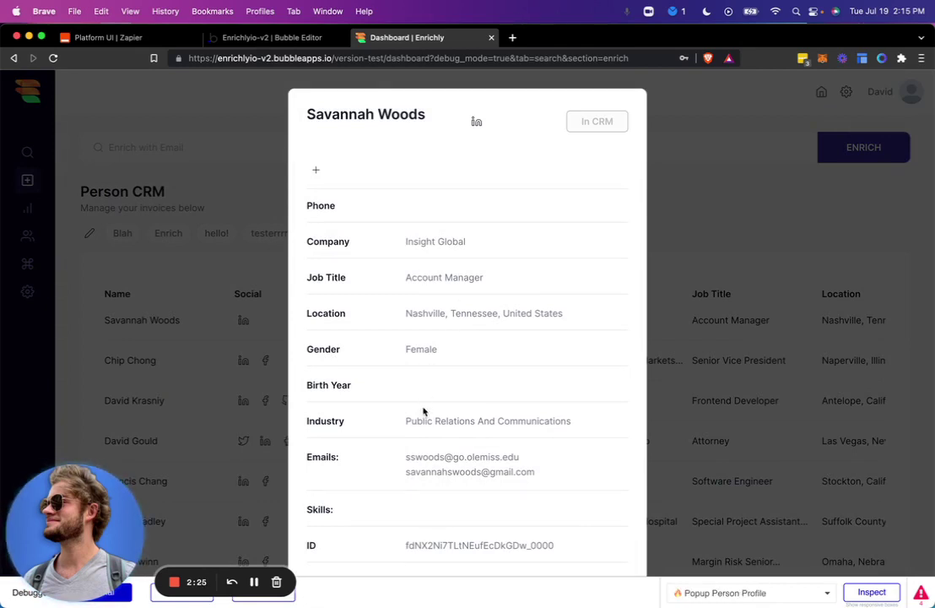
triple_click(438, 471)
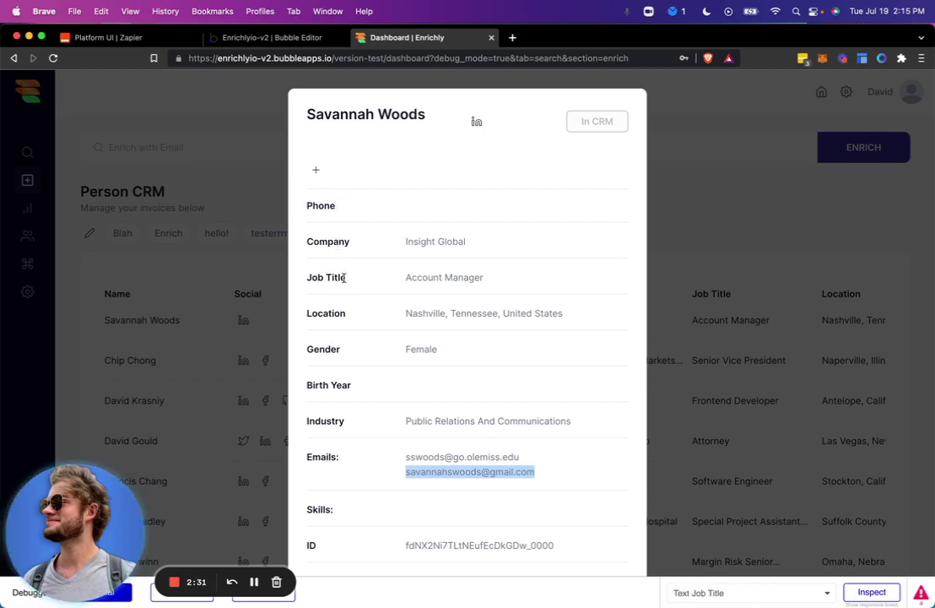
left_click(711, 212)
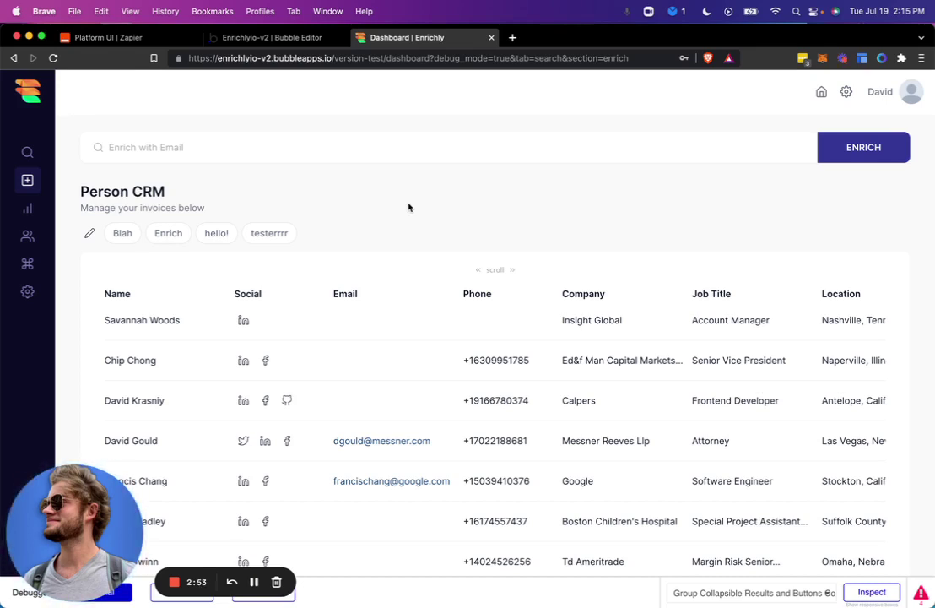
Step: Start a new Zapier integration and enter 'Enrichly' as its name
left_click(160, 40)
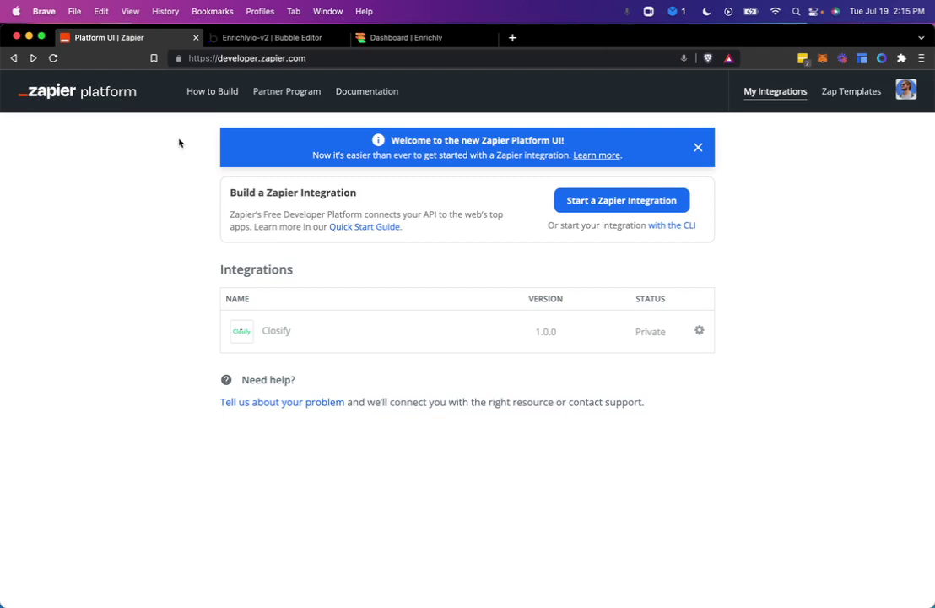
left_click(593, 210)
left_click(592, 204)
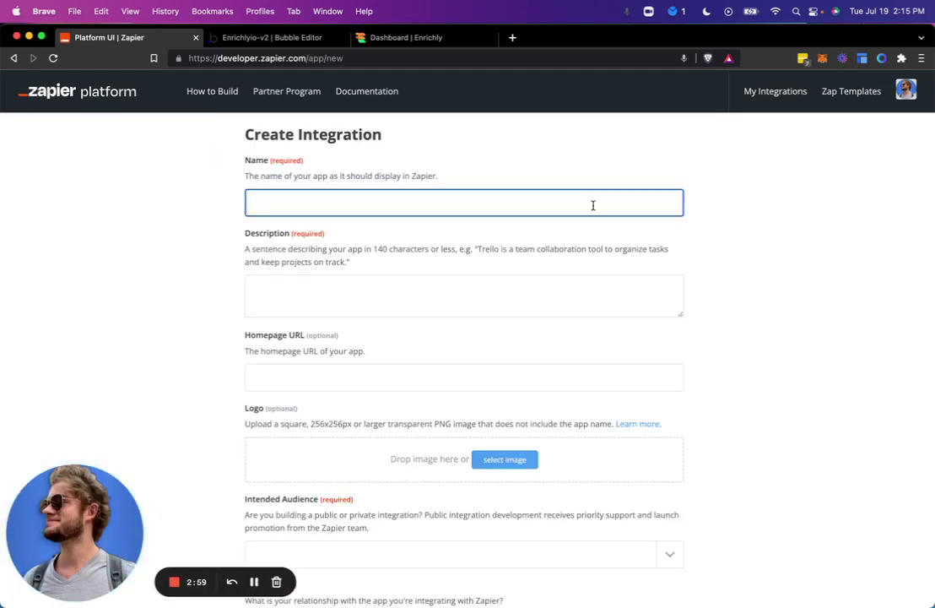
type("Enrichly")
key("Tab")
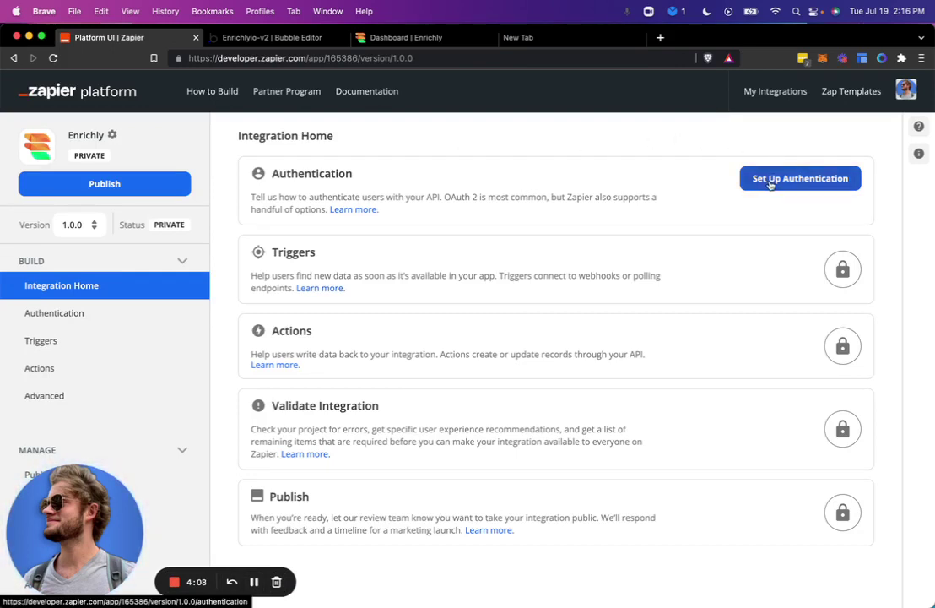
Step: Set the integration's authentication to OAuth v2 and skip the authentication fields step
left_click(770, 184)
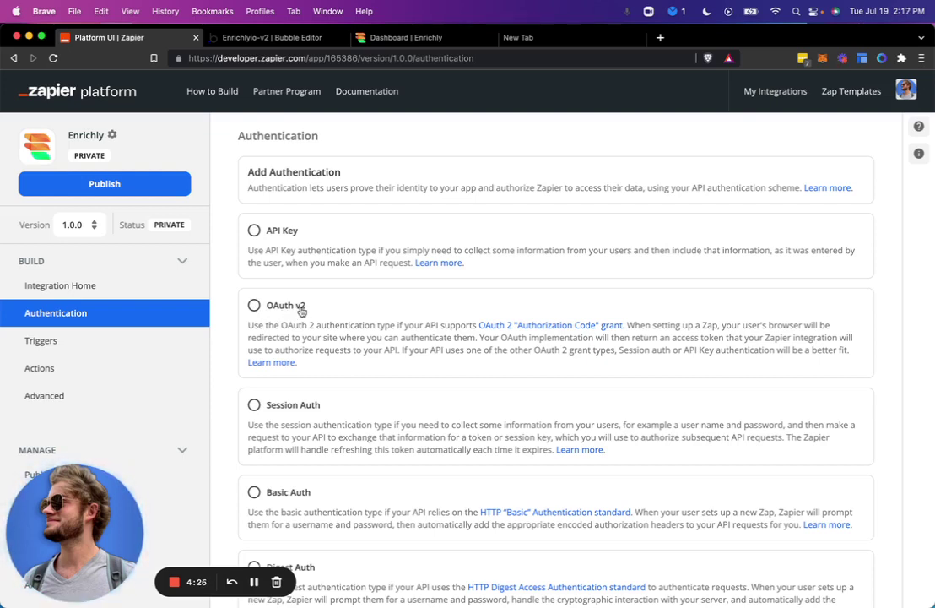
left_click(300, 311)
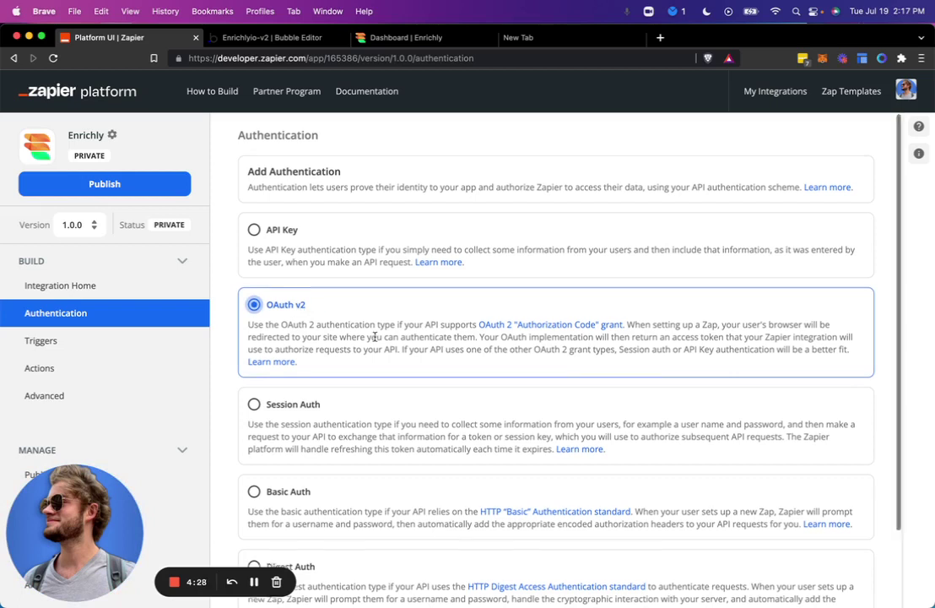
scroll(376, 338, "down", 2)
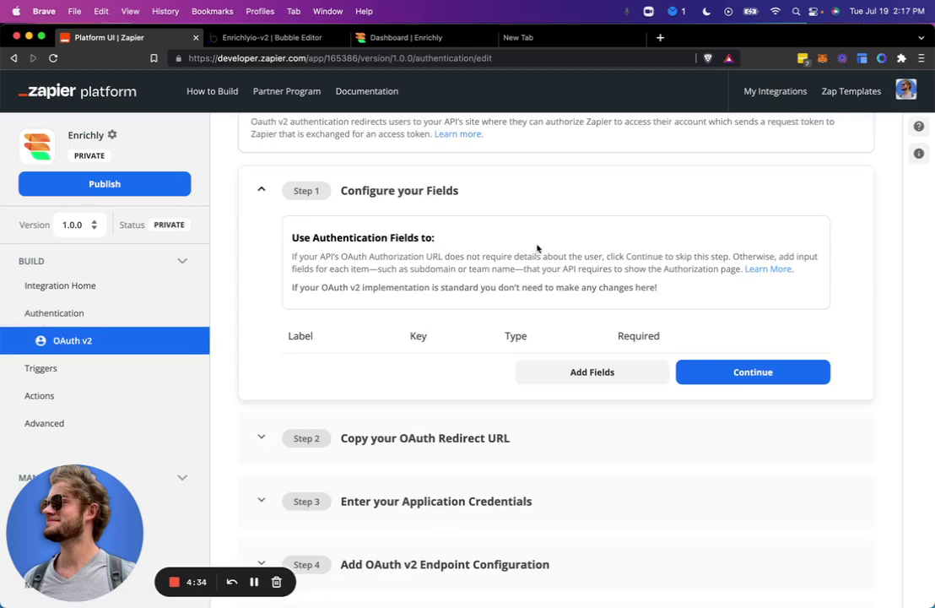
left_click(733, 374)
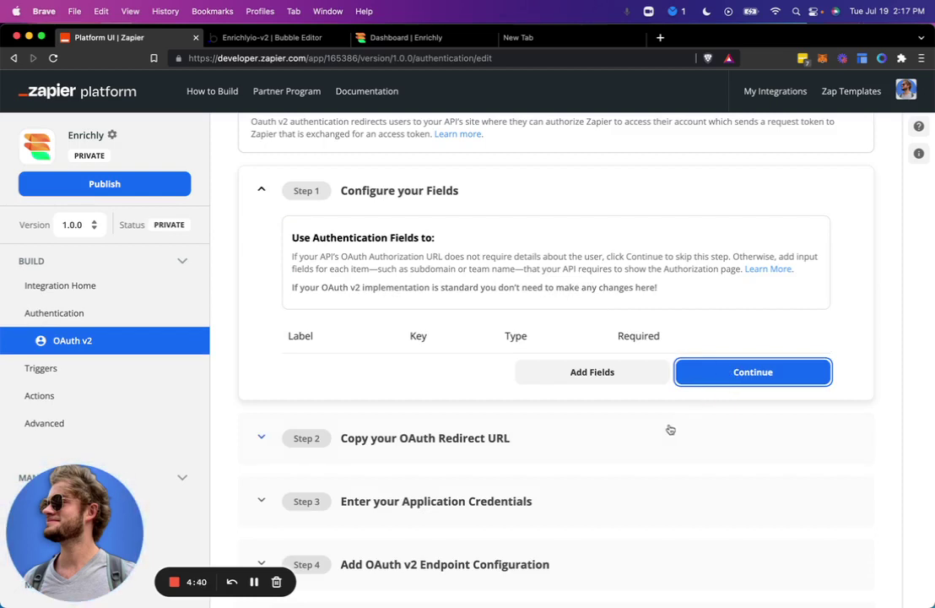
Step: Copy Zapier's OAuth redirect URL from Step 2 and return to the Bubble editor
left_click(528, 440)
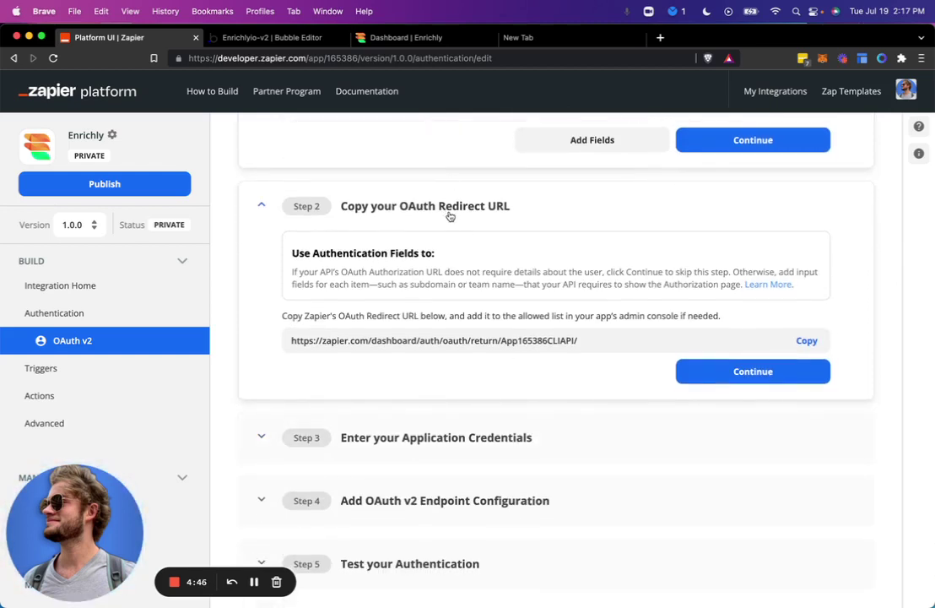
left_click(806, 340)
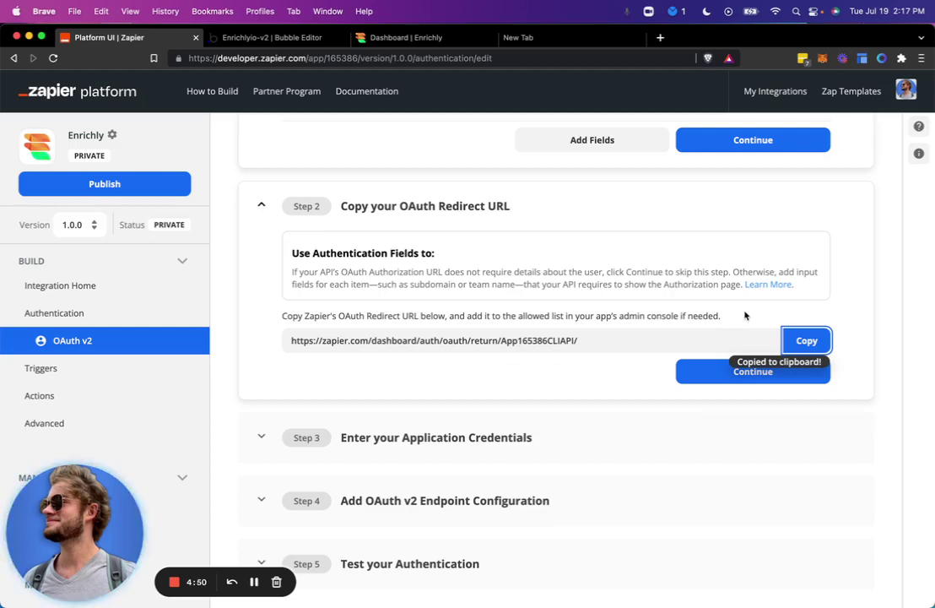
key("ctrl+Tab")
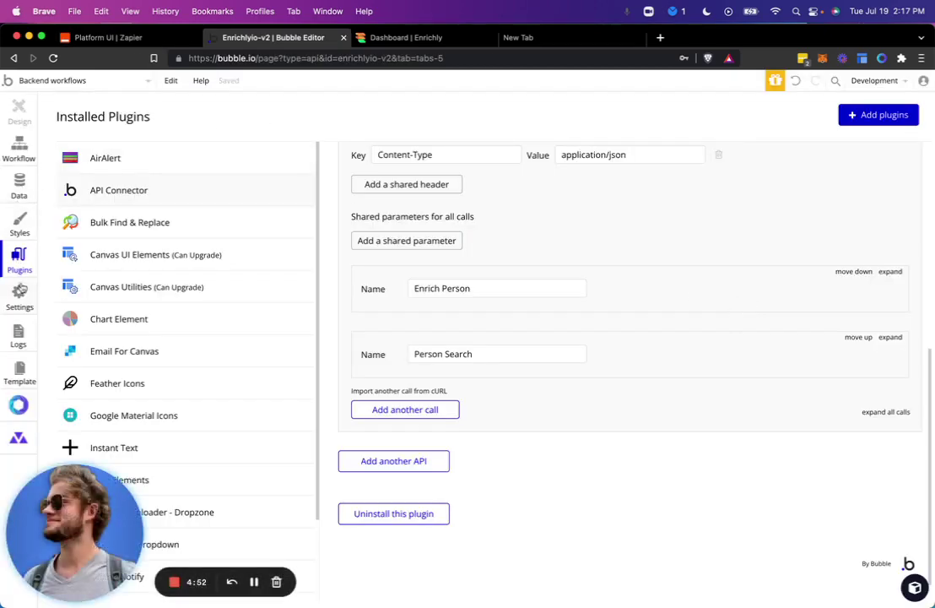
Step: In Bubble's API settings, set index as the SSO/OAuth login page and add a 3rd-party app
left_click(19, 296)
left_click(240, 127)
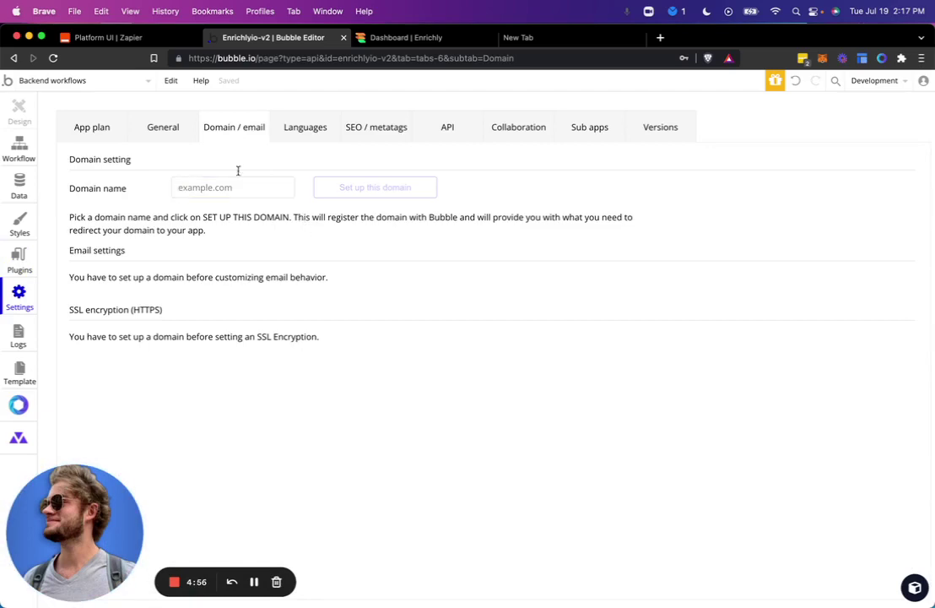
left_click(167, 128)
scroll(191, 232, "down", 3)
scroll(191, 232, "up", 3)
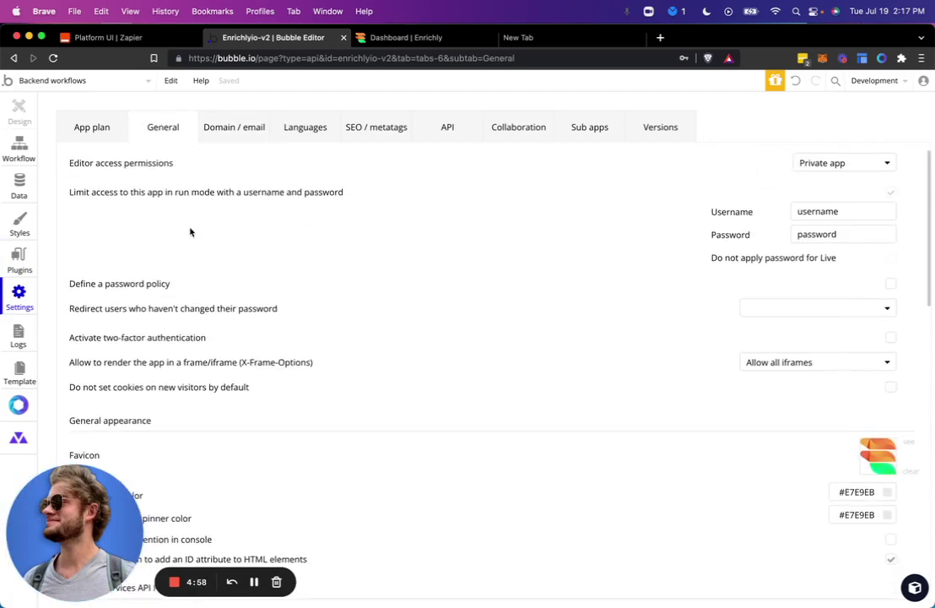
left_click(432, 133)
scroll(310, 336, "down", 3)
scroll(311, 336, "down", 1)
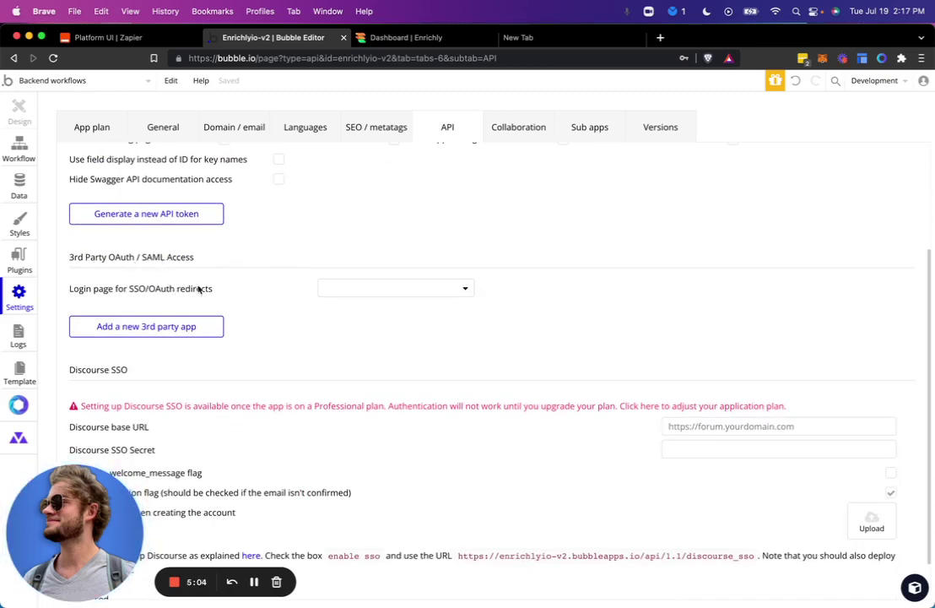
left_click(381, 291)
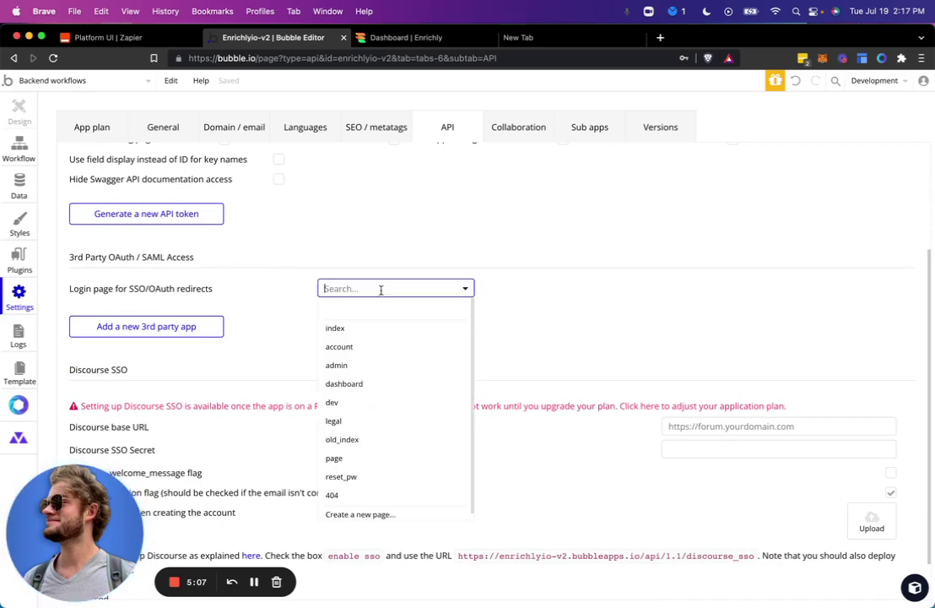
left_click(384, 334)
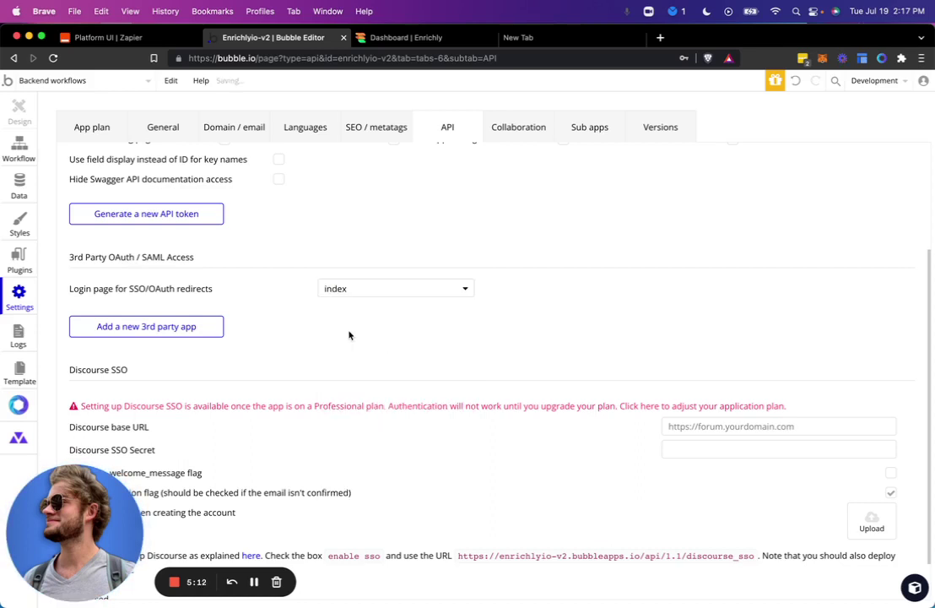
left_click(211, 334)
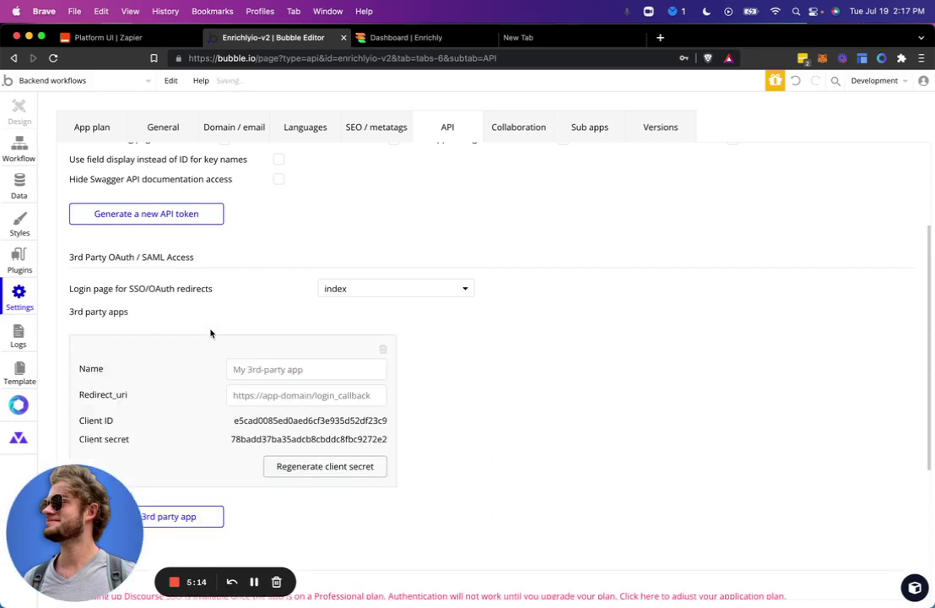
Step: Name the app 'Zapier - Enrichly', paste Zapier's redirect URL as Redirect_uri, and copy its Client ID
scroll(252, 354, "down", 1)
left_click(253, 337)
type("Zap")
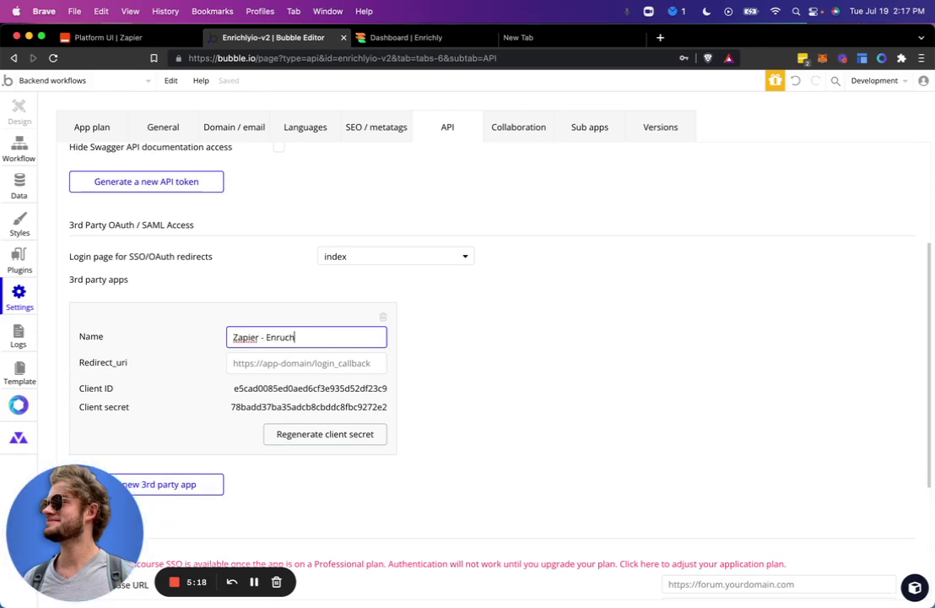
type("ier - Enrichly")
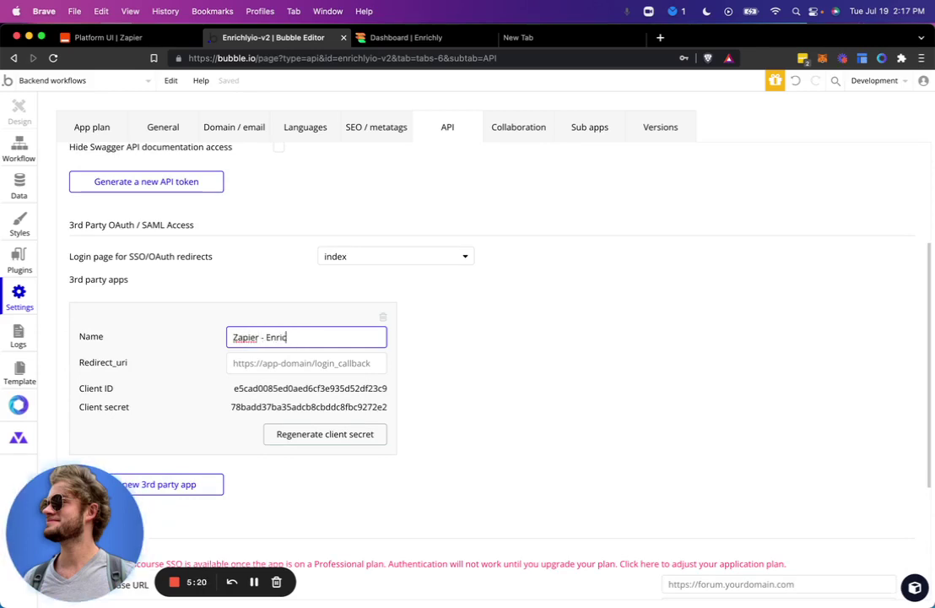
left_click(264, 365)
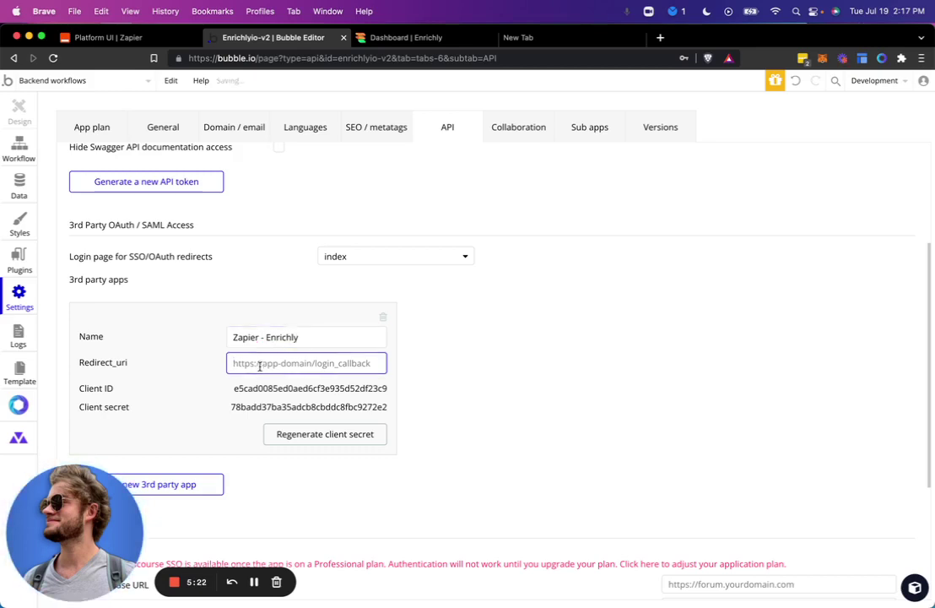
key("super+v")
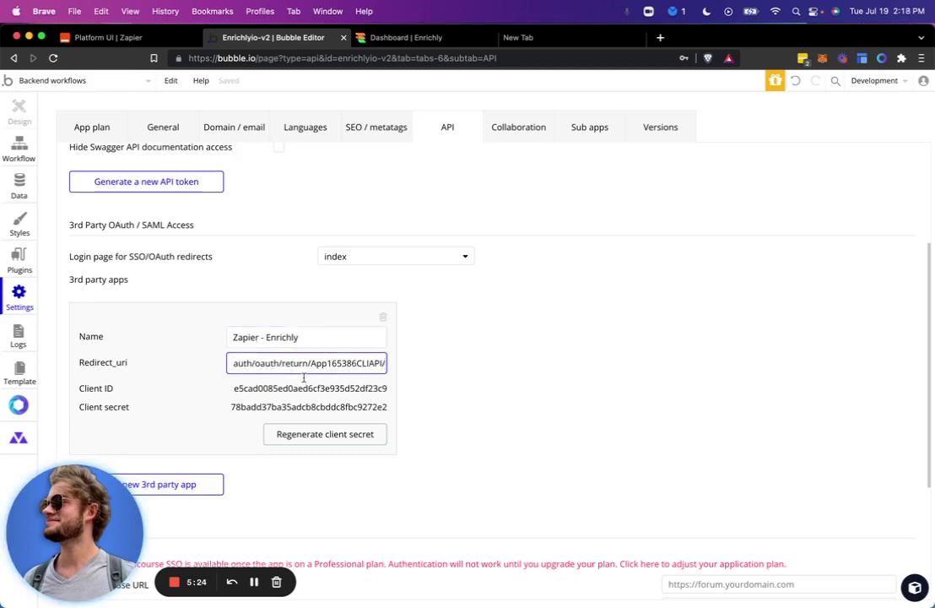
left_click(293, 390)
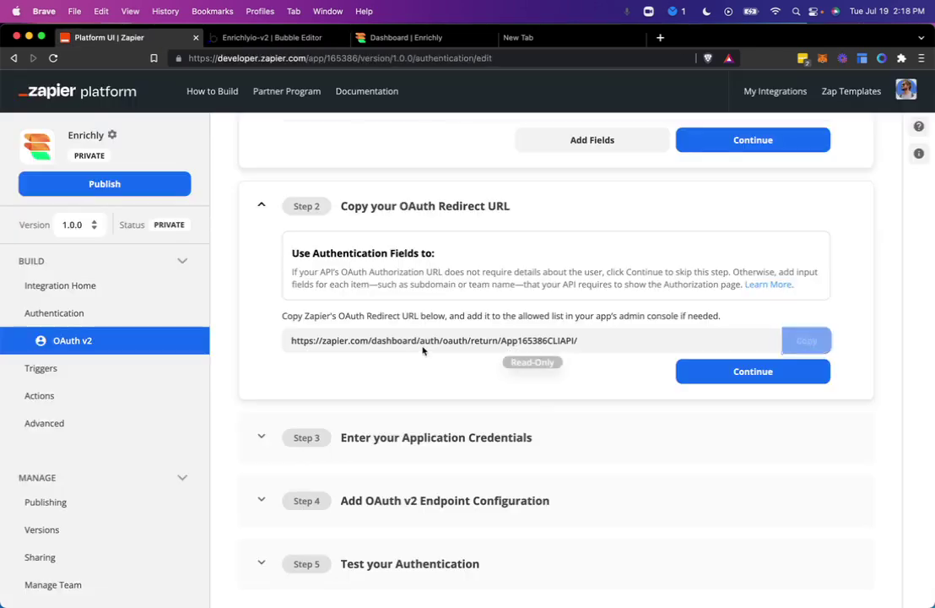
Step: Finish the redirect URL step and paste Bubble's Client ID into the application credentials form
key("ctrl+shift+Tab")
left_click(763, 375)
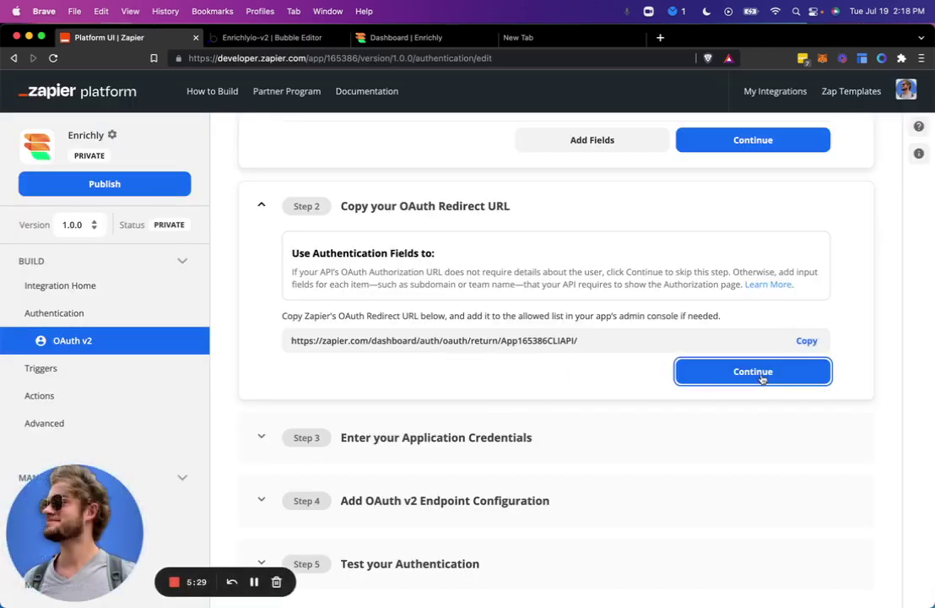
left_click(486, 445)
scroll(488, 444, "down", 3)
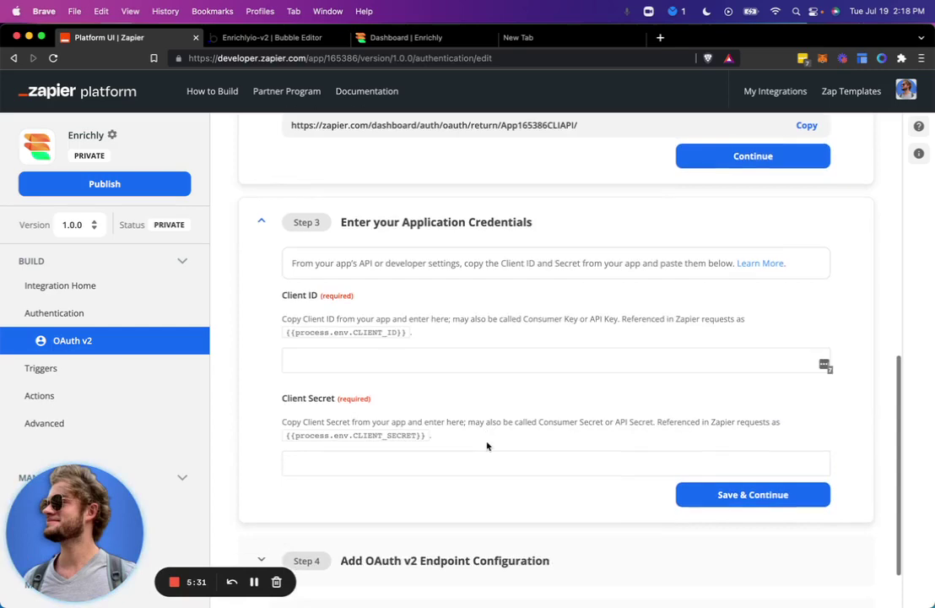
left_click(482, 362)
key("super+v")
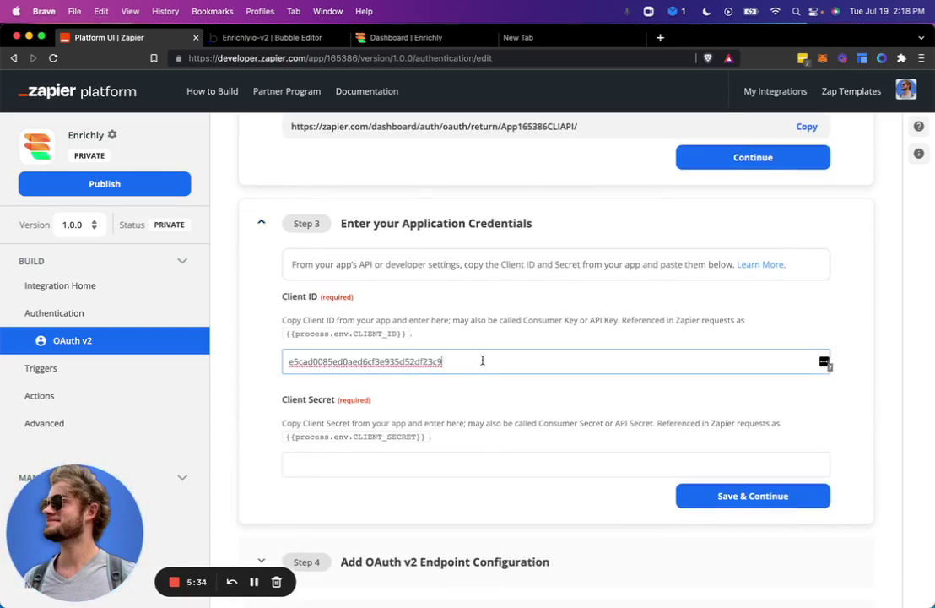
Step: Copy Bubble's Client Secret into the Client Secret field and save the credentials
key("ctrl+Tab")
double_click(309, 407)
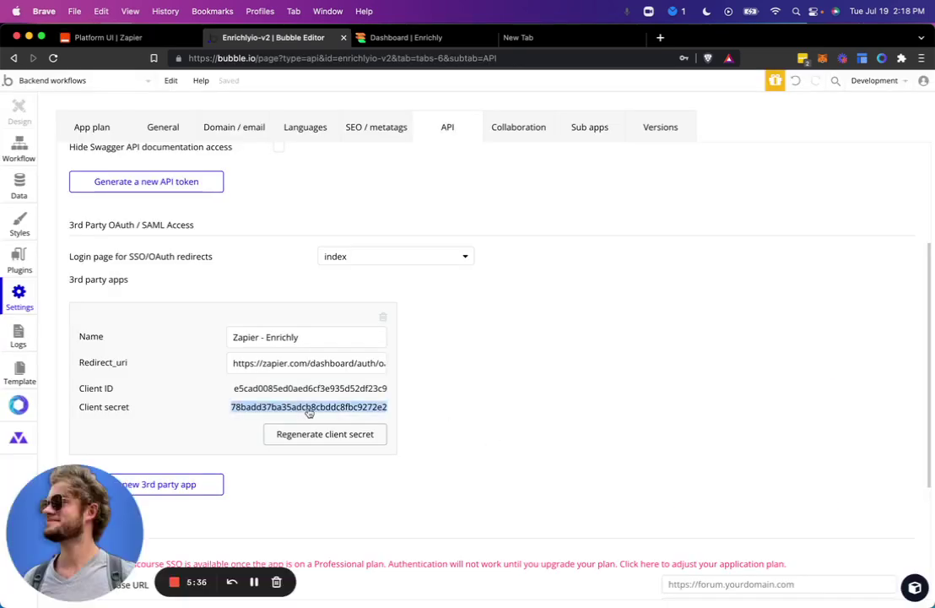
key("super+c")
key("ctrl+shift+Tab")
left_click(374, 459)
key("super+v")
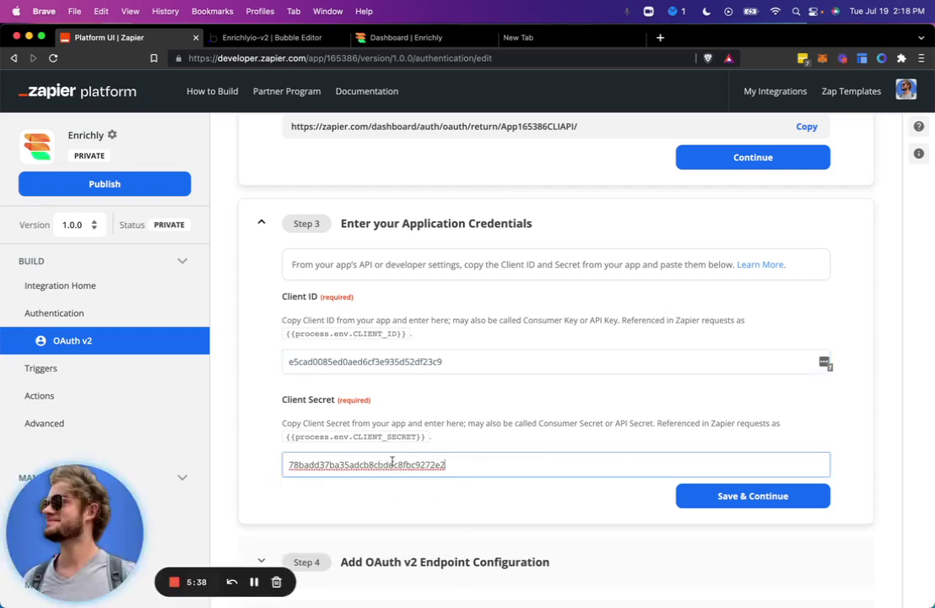
left_click(739, 496)
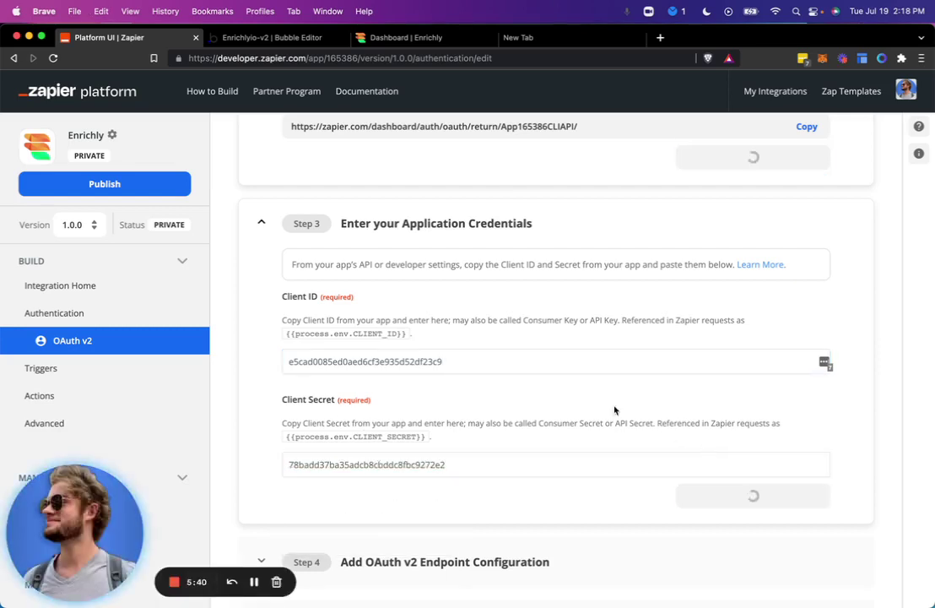
Step: Review the saved Client ID value and browse further down the integration's sidebar
double_click(396, 363)
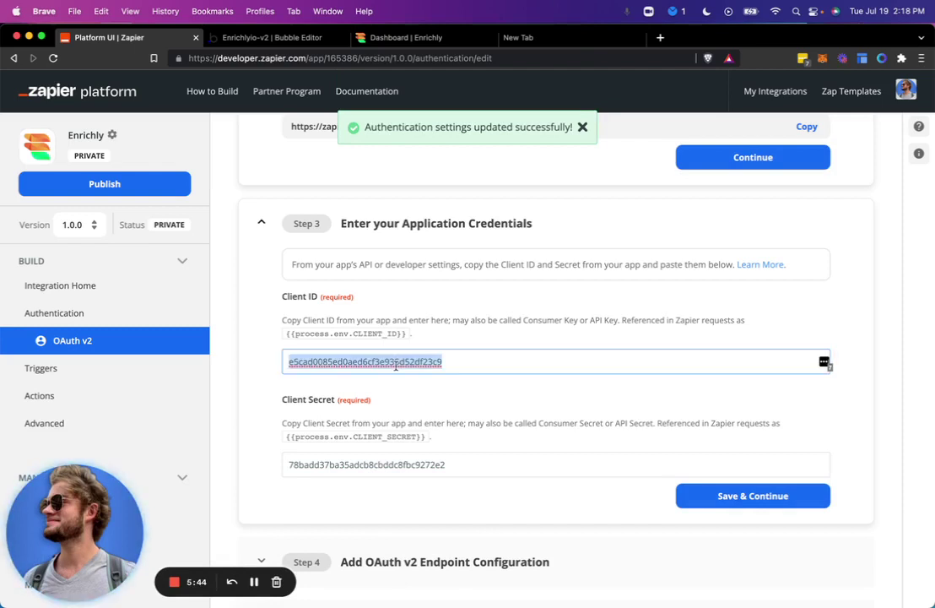
scroll(396, 362, "down", 2)
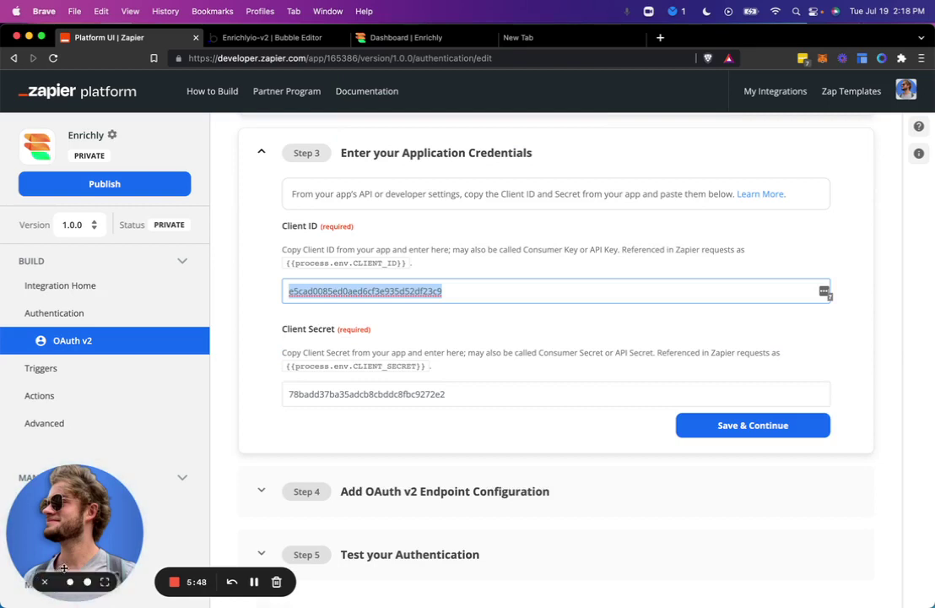
left_click(44, 584)
left_click(44, 583)
scroll(46, 473, "down", 2)
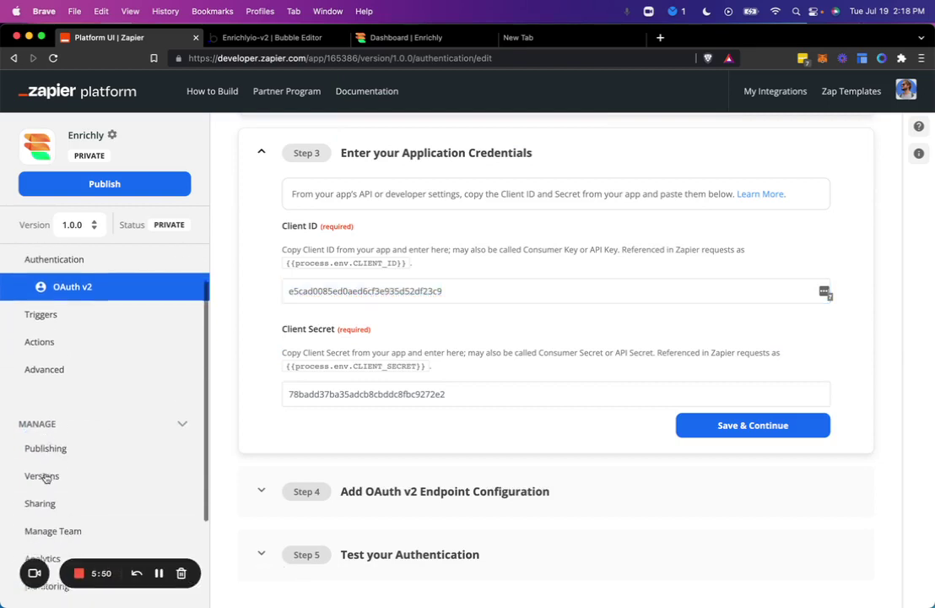
Step: After checking the environment variables, replace the Client ID with {{process.env.CLIENT_ID}}
left_click(45, 363)
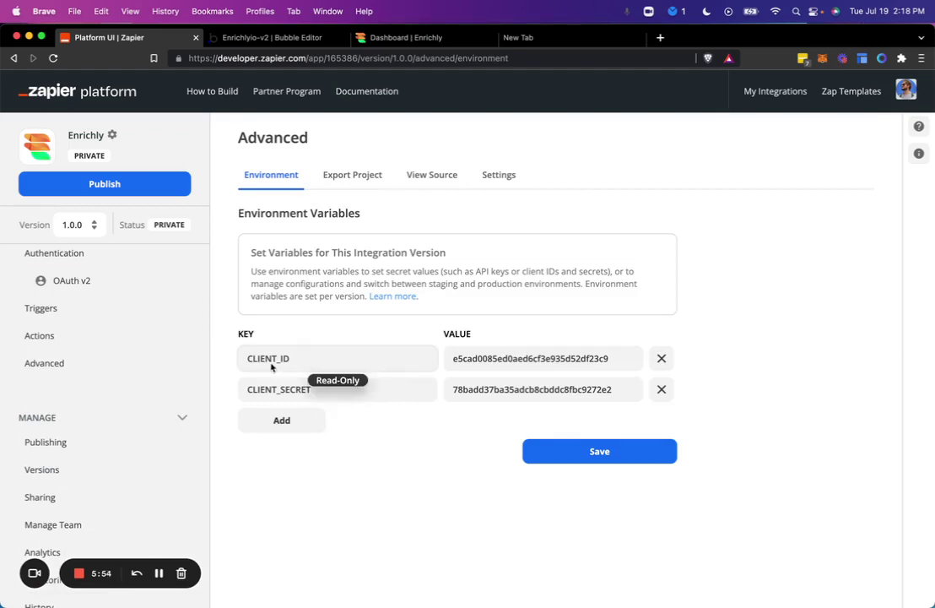
left_click(119, 287)
scroll(380, 355, "down", 3)
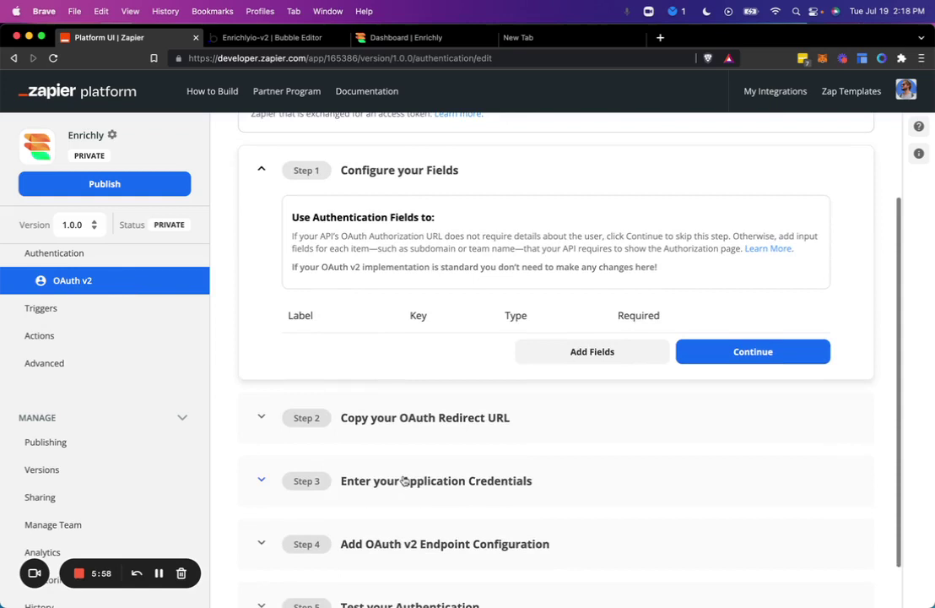
scroll(422, 421, "down", 3)
triple_click(378, 403)
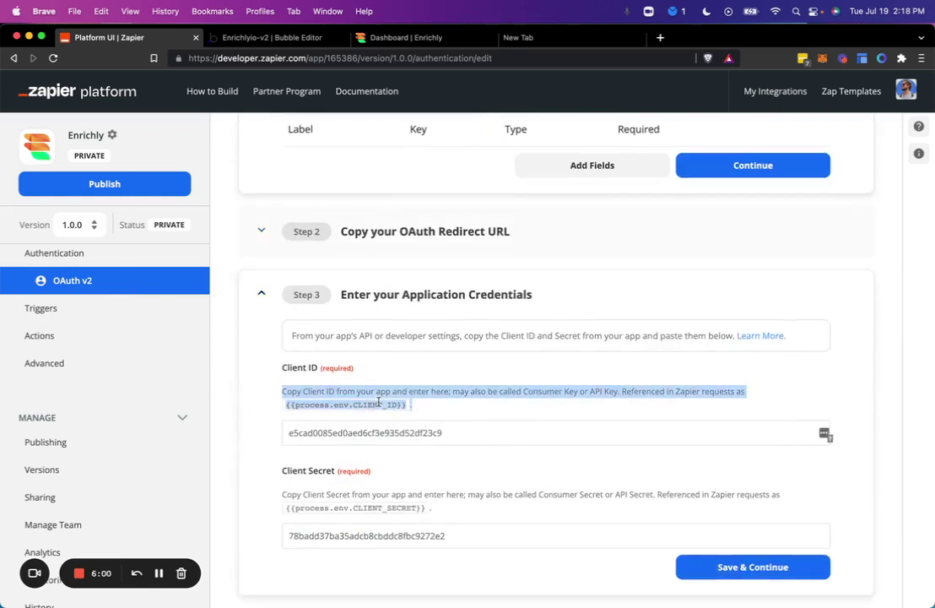
left_click_drag(403, 406, 362, 406)
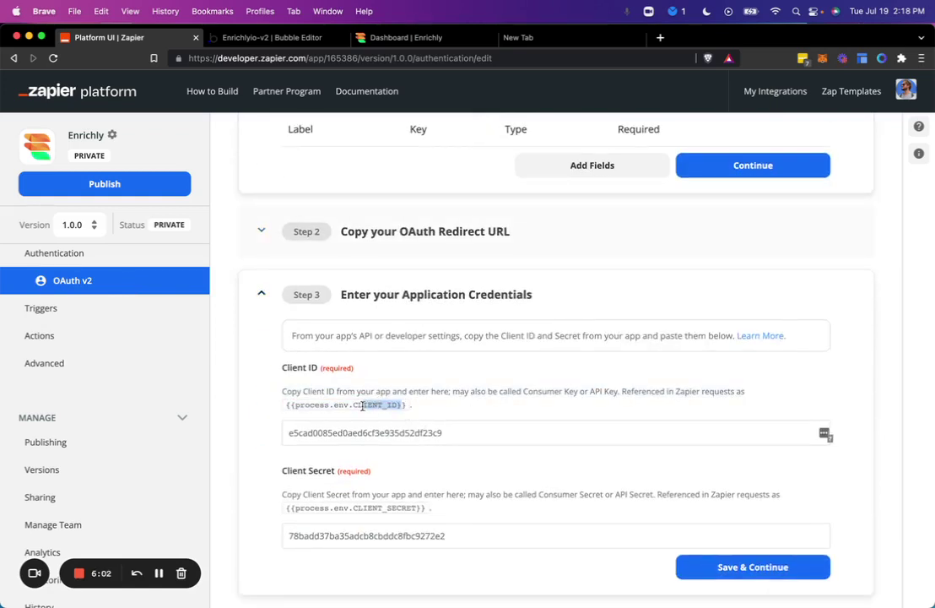
left_click(362, 406)
left_click_drag(284, 406, 418, 406)
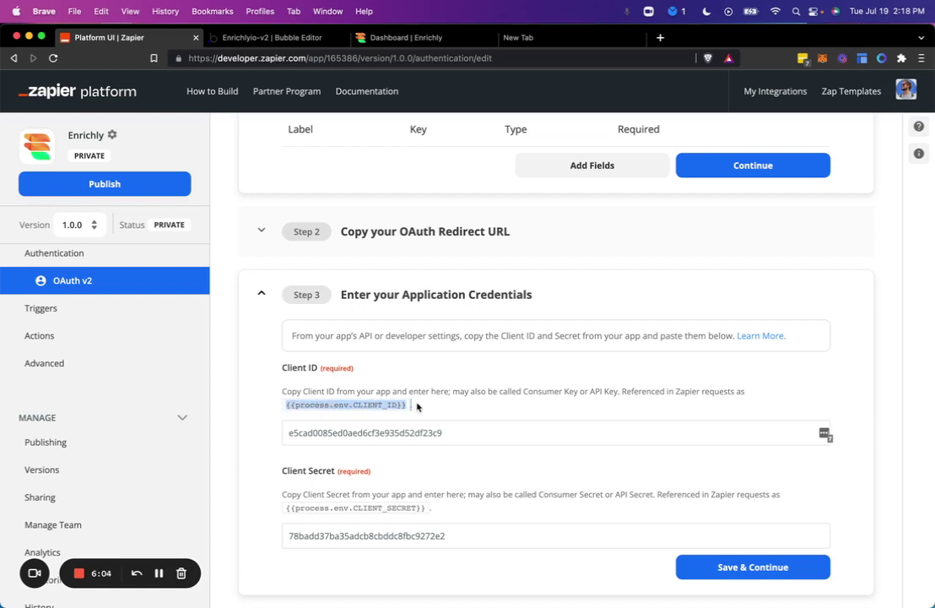
left_click(521, 432)
key("super+a")
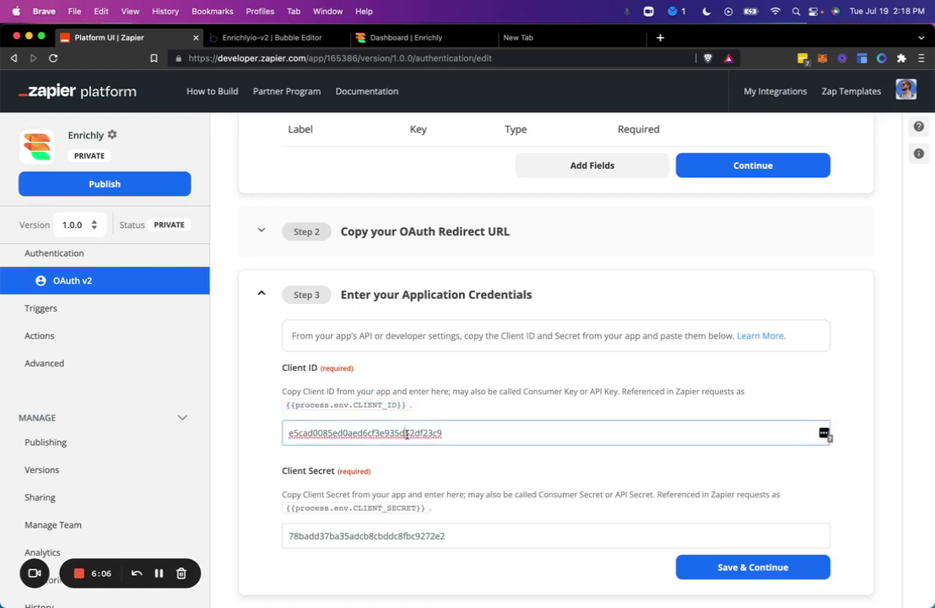
key("super+v")
Step: Replace the Client Secret with {{process.env.CLIENT_SECRET}} and save the credentials
left_click_drag(286, 507, 426, 516)
left_click(426, 537)
key("super+a")
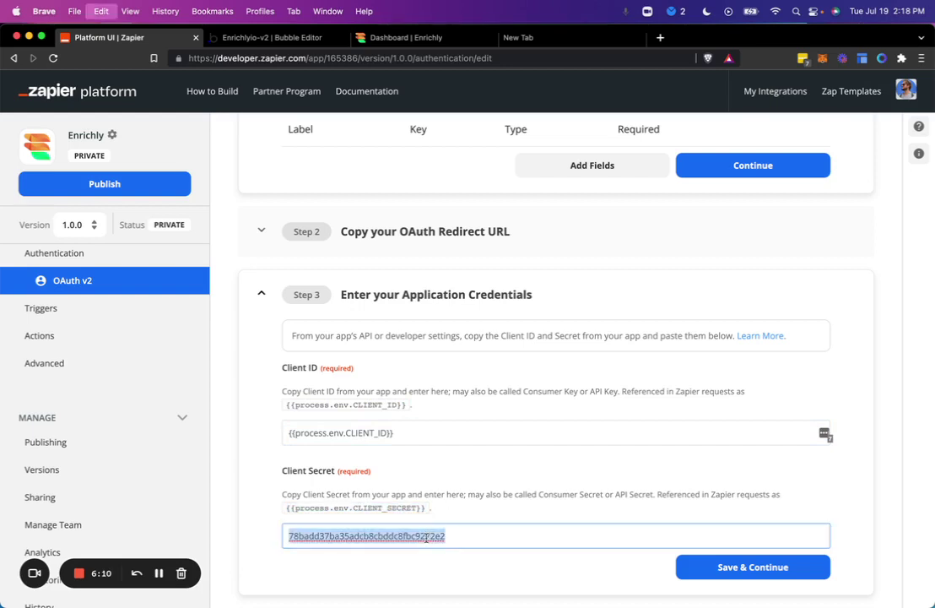
key("super+v")
left_click(716, 581)
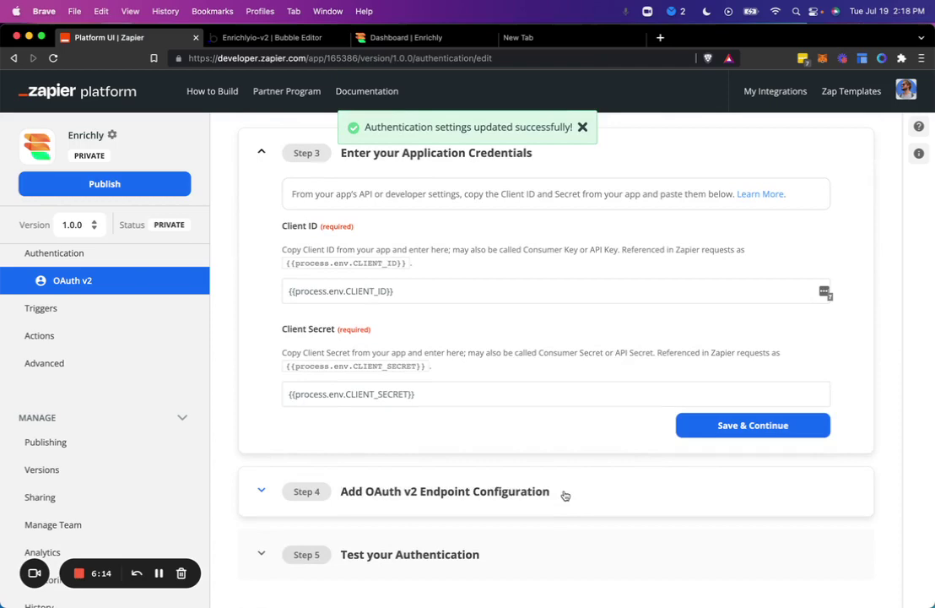
Step: In the OAuth v2 endpoint step, set Authorization URL to {{process.env.BASE_URL}}oauth/authorize
left_click(565, 495)
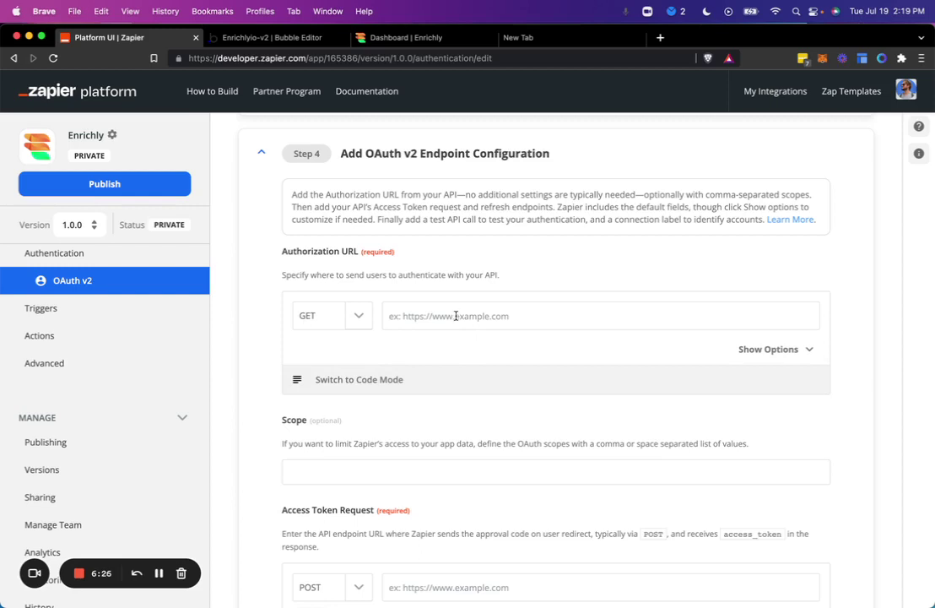
left_click(455, 316)
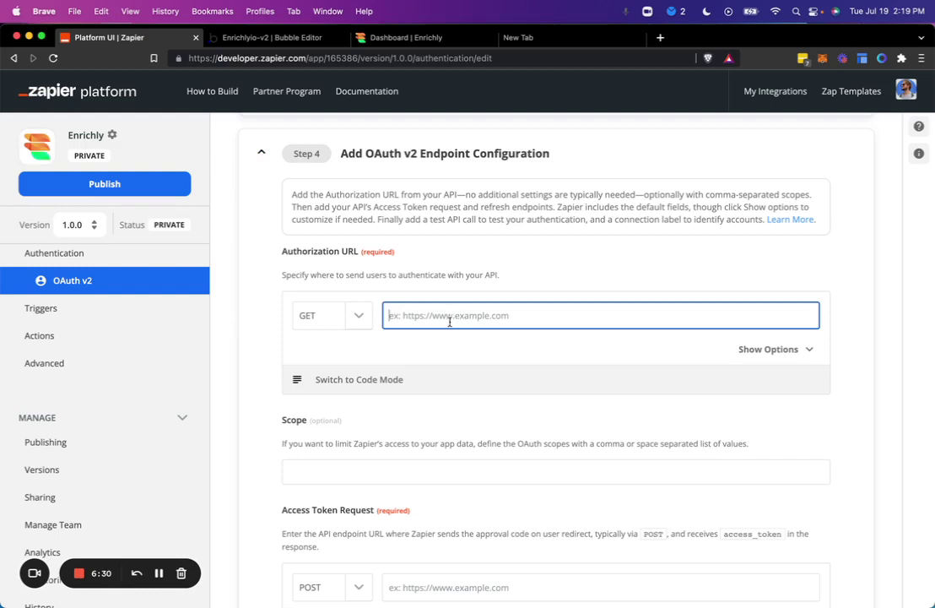
left_click(435, 345)
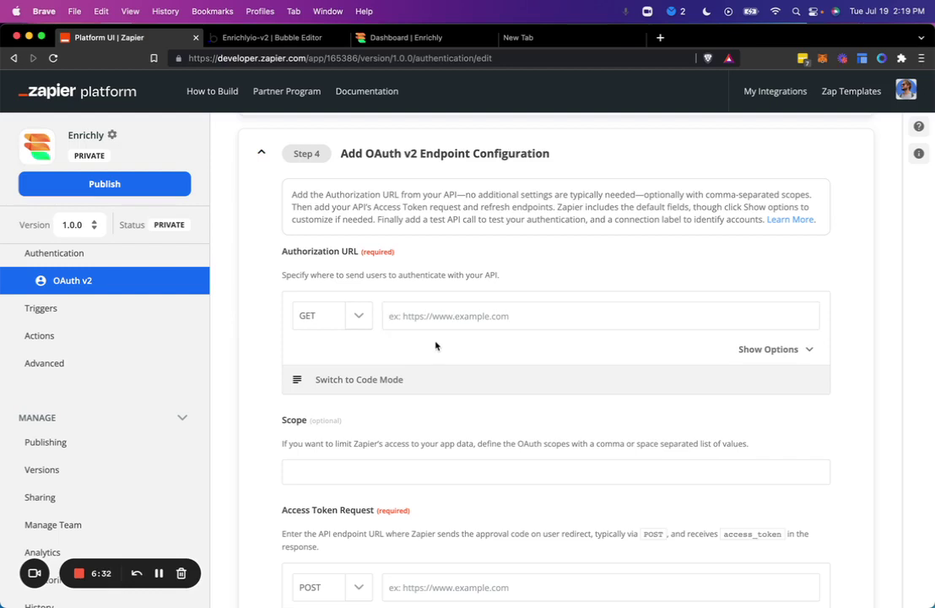
left_click(158, 571)
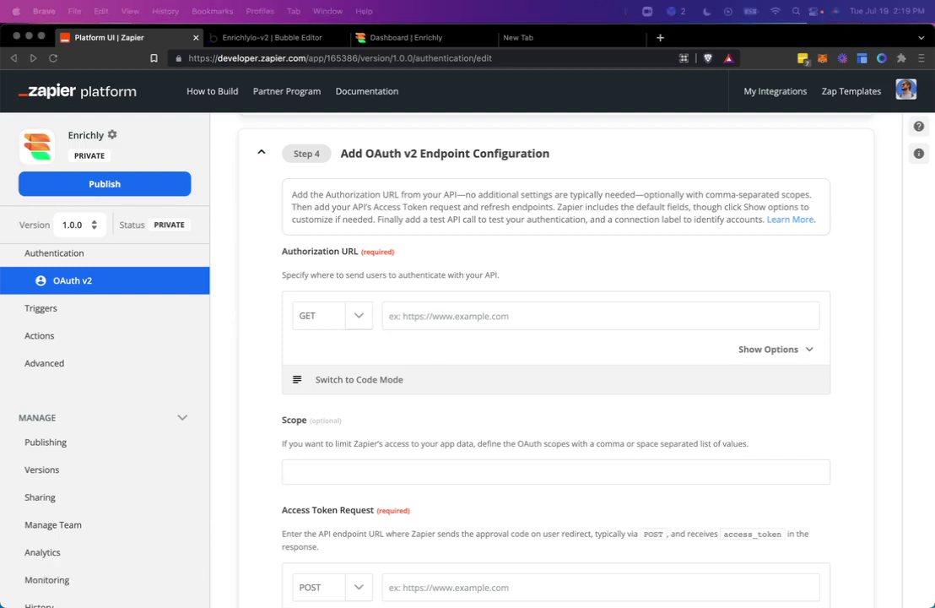
left_click(490, 316)
key("super+v")
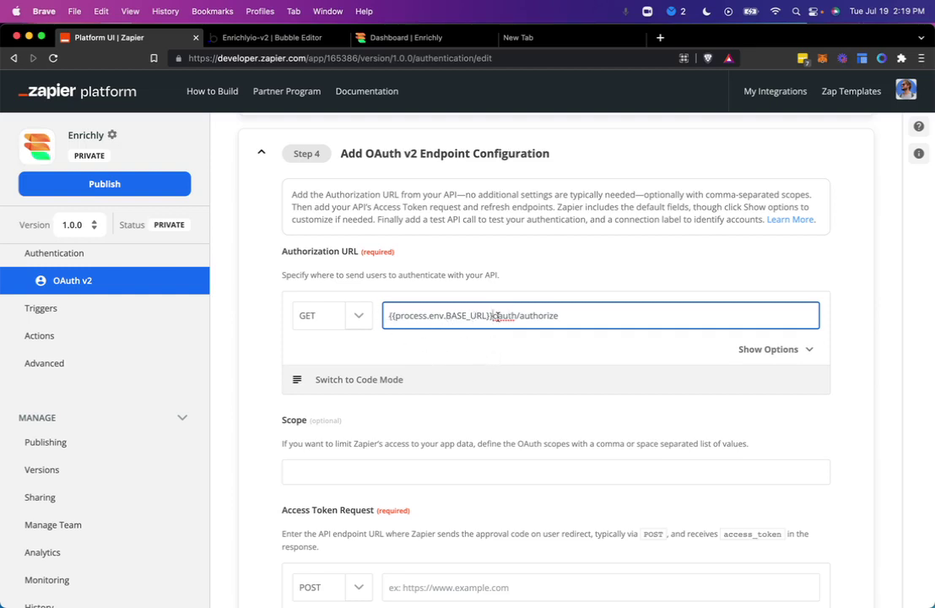
left_click_drag(492, 315, 605, 329)
left_click(554, 351)
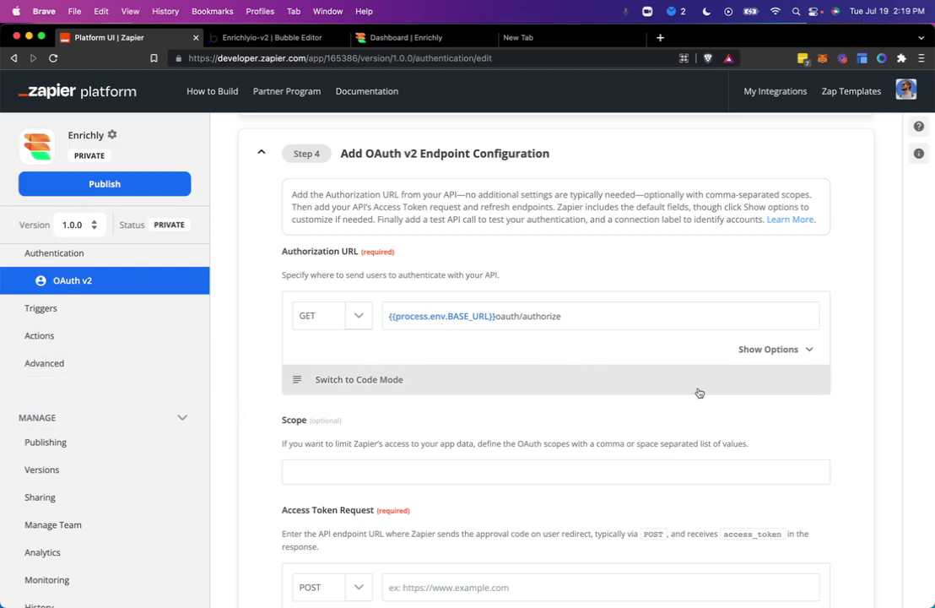
scroll(699, 390, "down", 10)
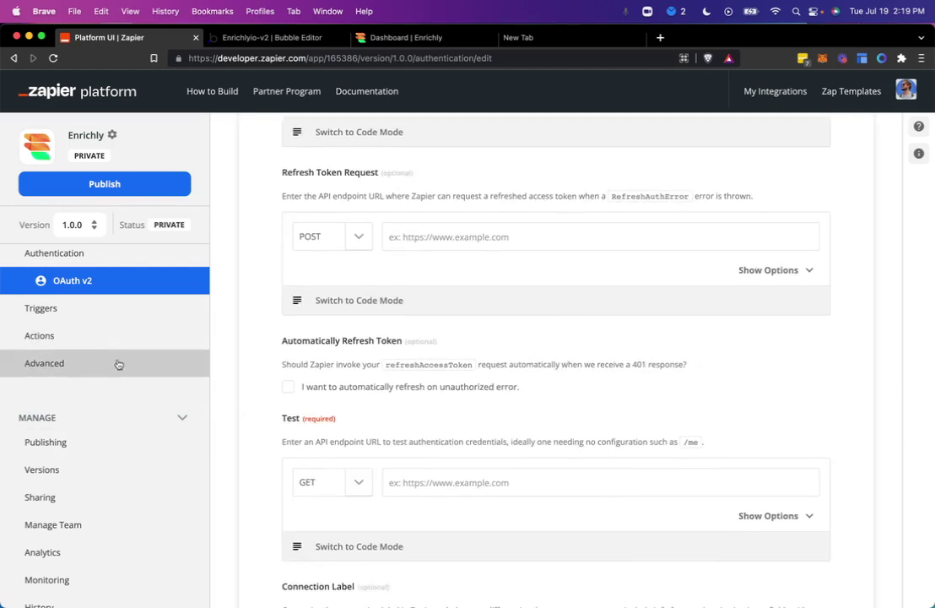
Step: In Advanced > Environment, add a new variable keyed BASE_URL
left_click(70, 370)
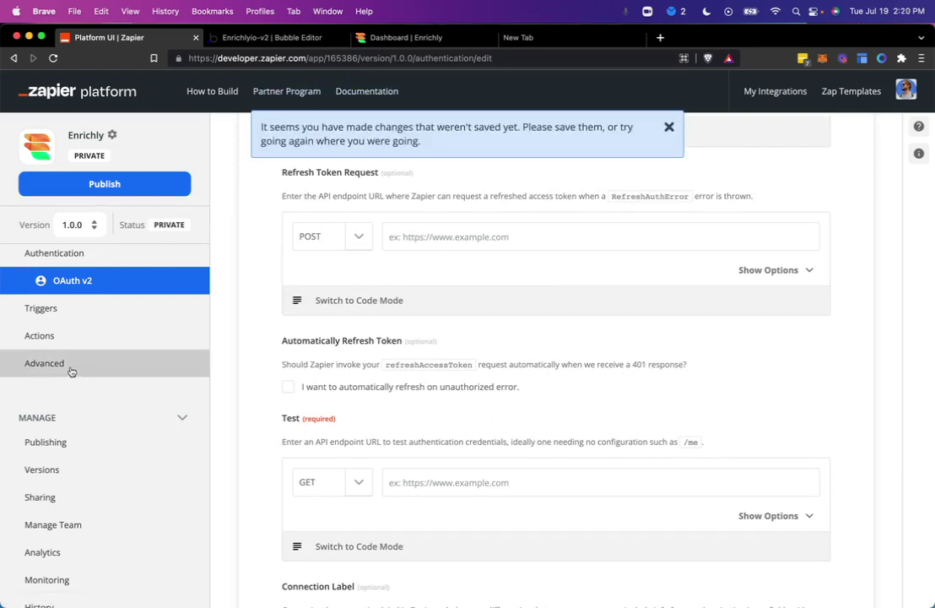
left_click(71, 369)
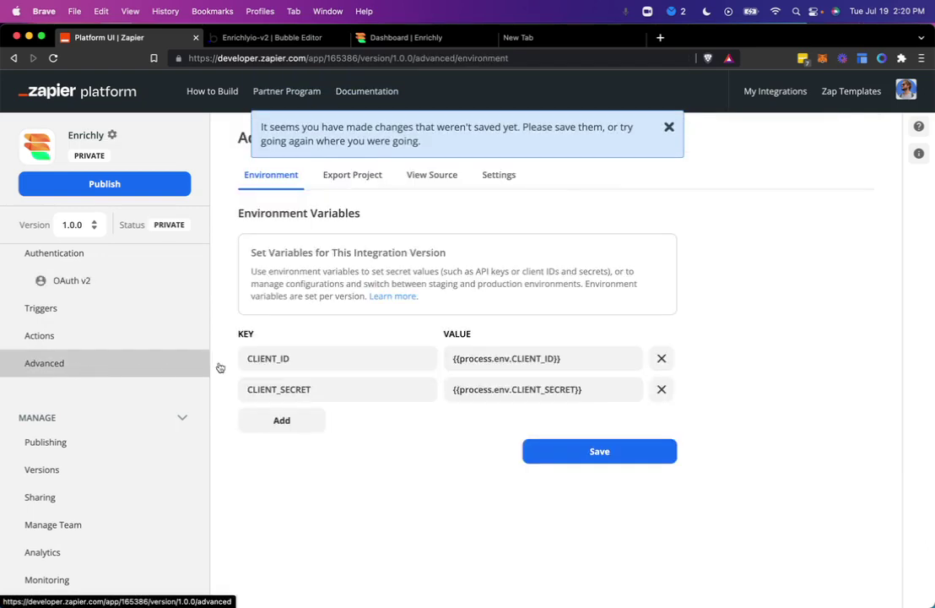
left_click(305, 433)
left_click(305, 429)
type("BASE_UE")
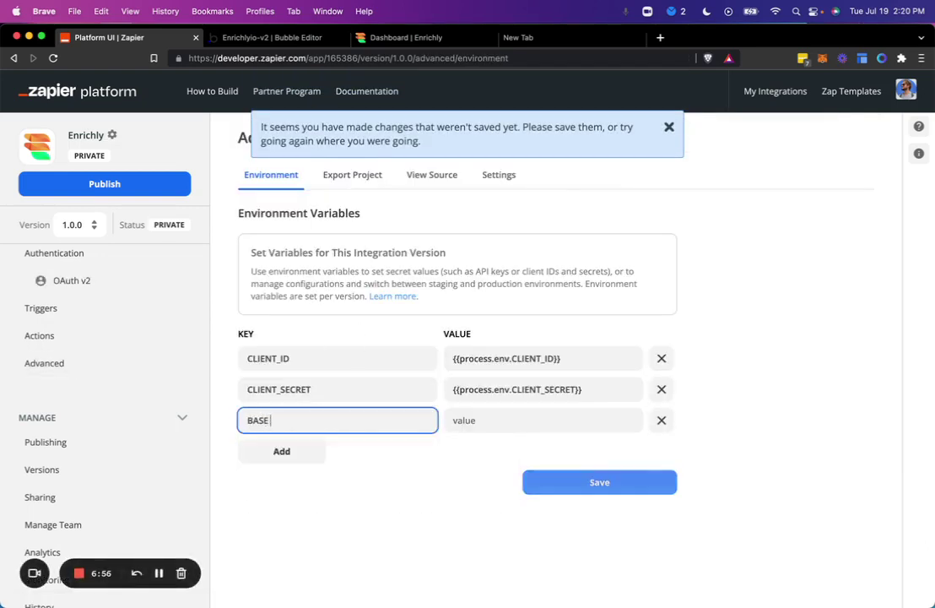
type("L")
key("BackSpace")
key("BackSpace")
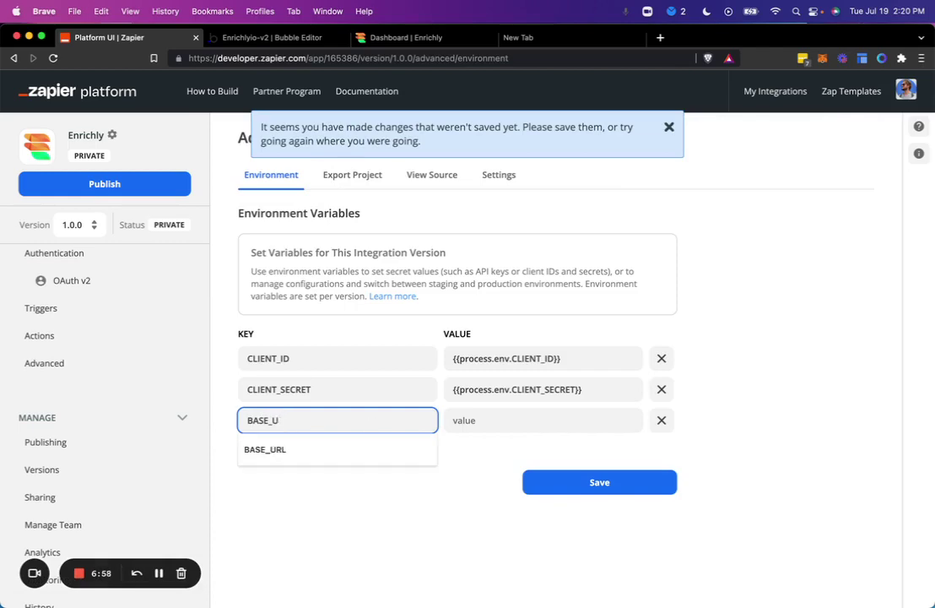
type("RL")
left_click(480, 422)
Step: Copy Bubble's Workflow API root URL and return to the Zapier environment page
key("ctrl+Tab")
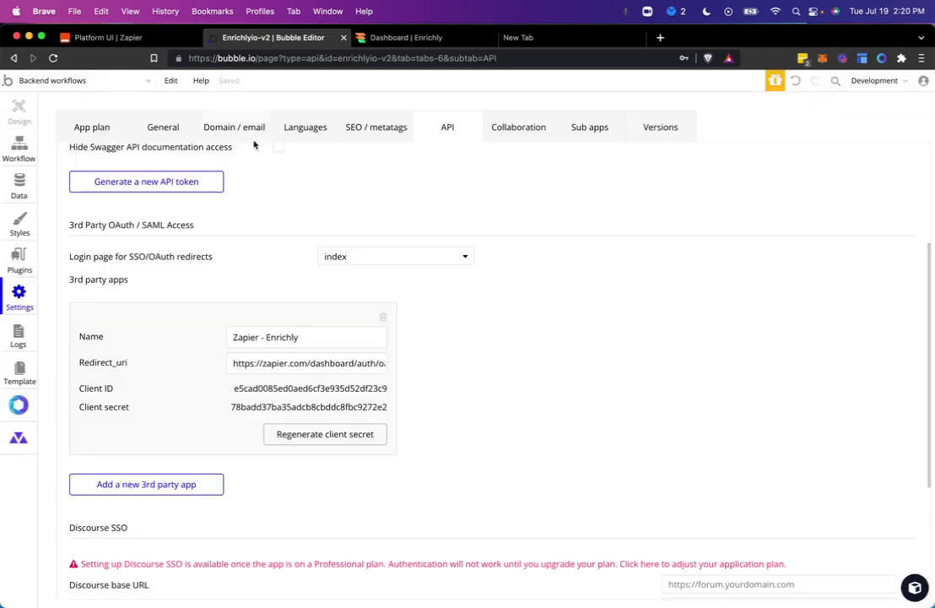
scroll(417, 149, "up", 3)
triple_click(403, 208)
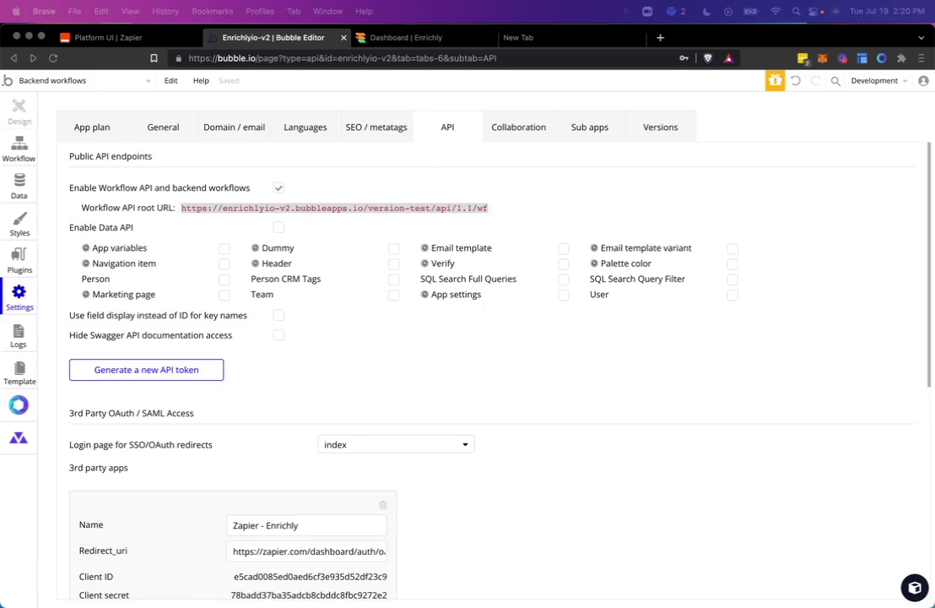
left_click(144, 41)
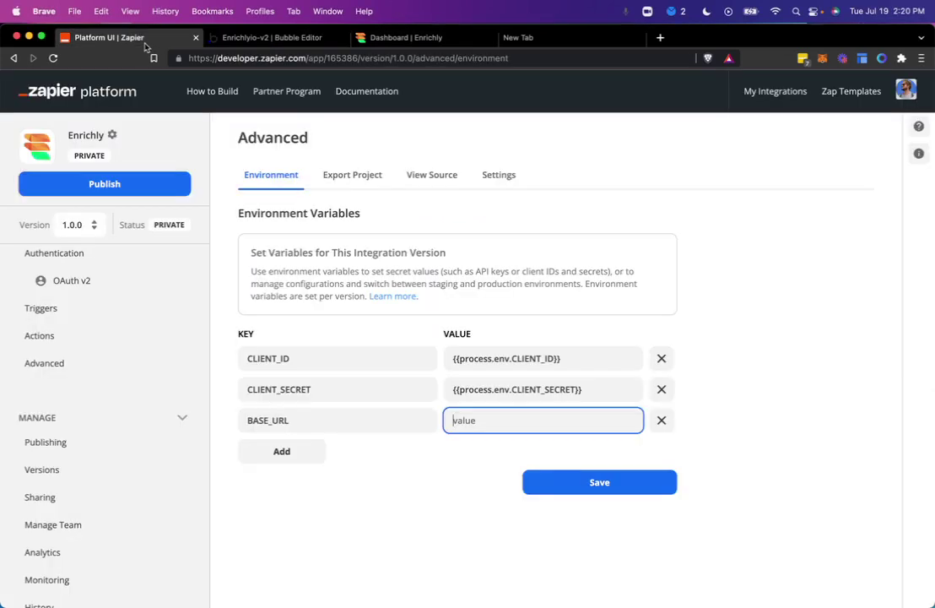
Step: Paste the Bubble API URL as BASE_URL's value, trim the trailing /wf to end at api/1.1, and save
key("super+v")
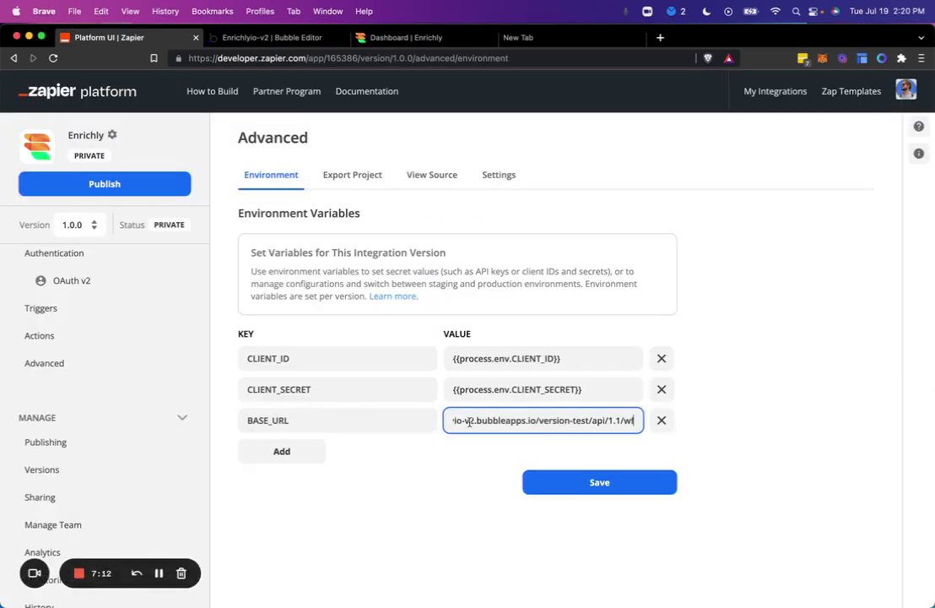
key("super+Left")
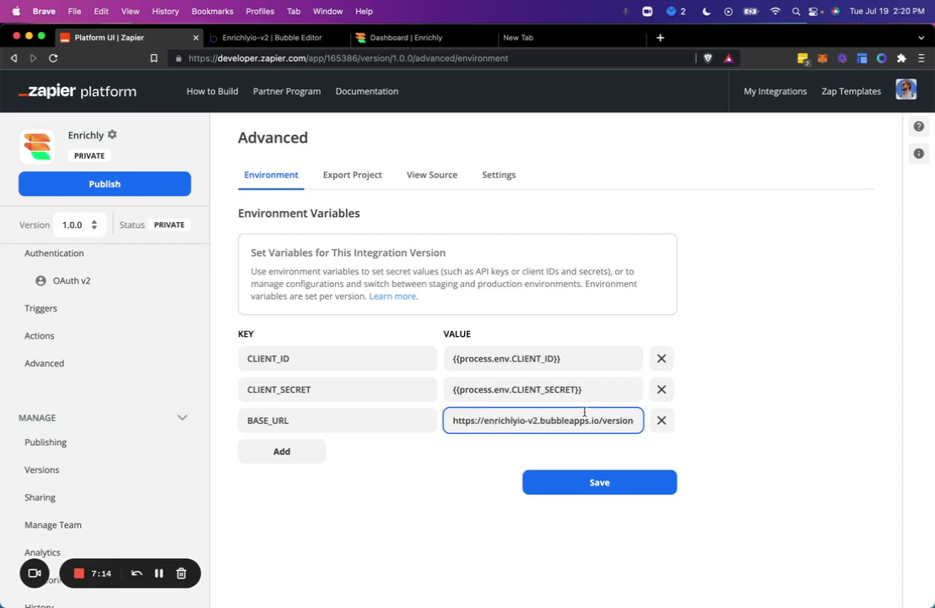
key("super+Right")
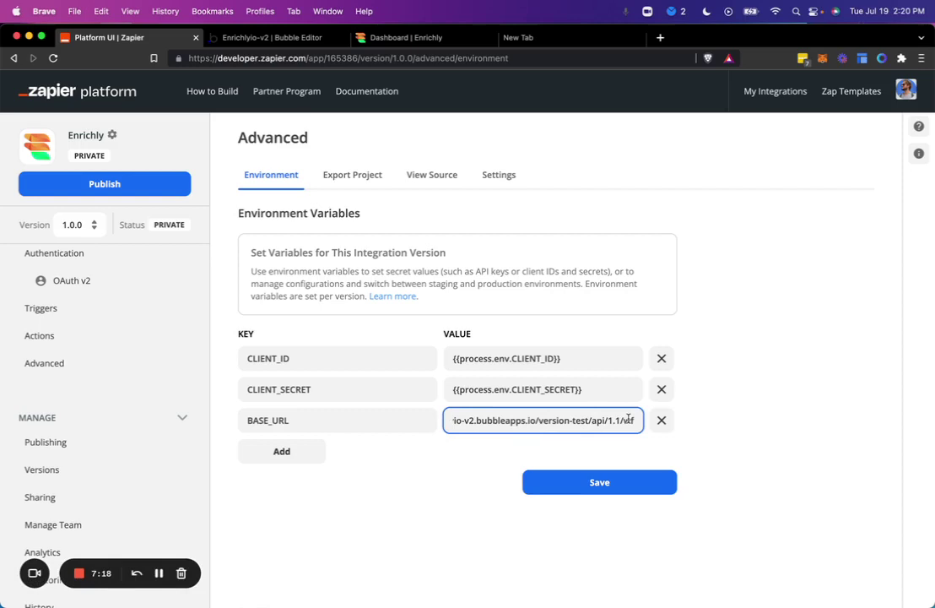
key("BackSpace")
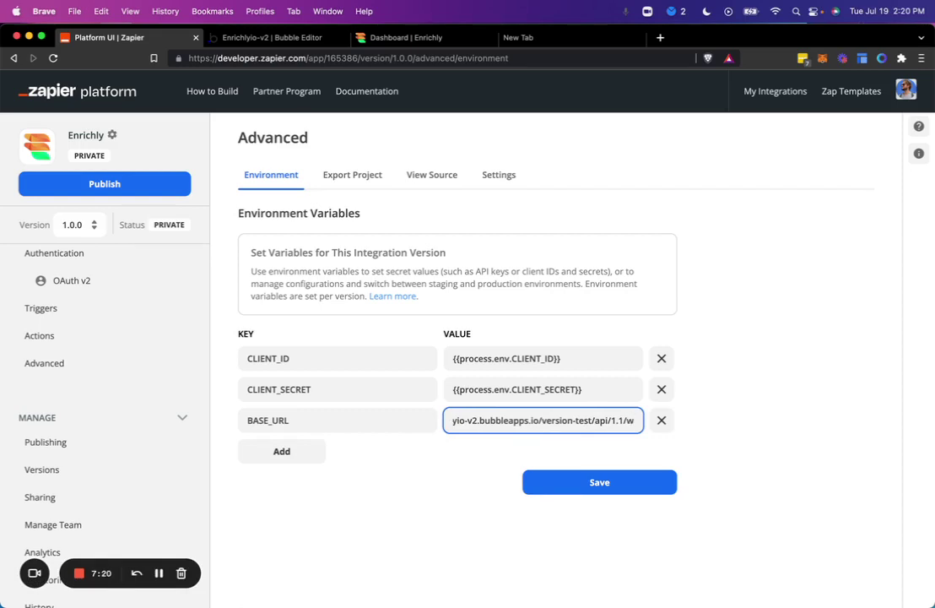
key("BackSpace")
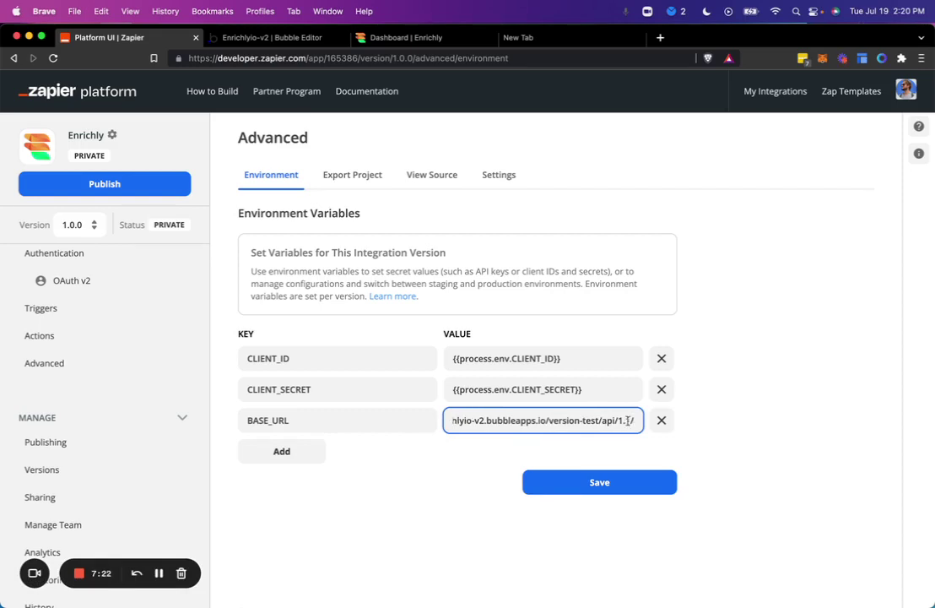
key("BackSpace")
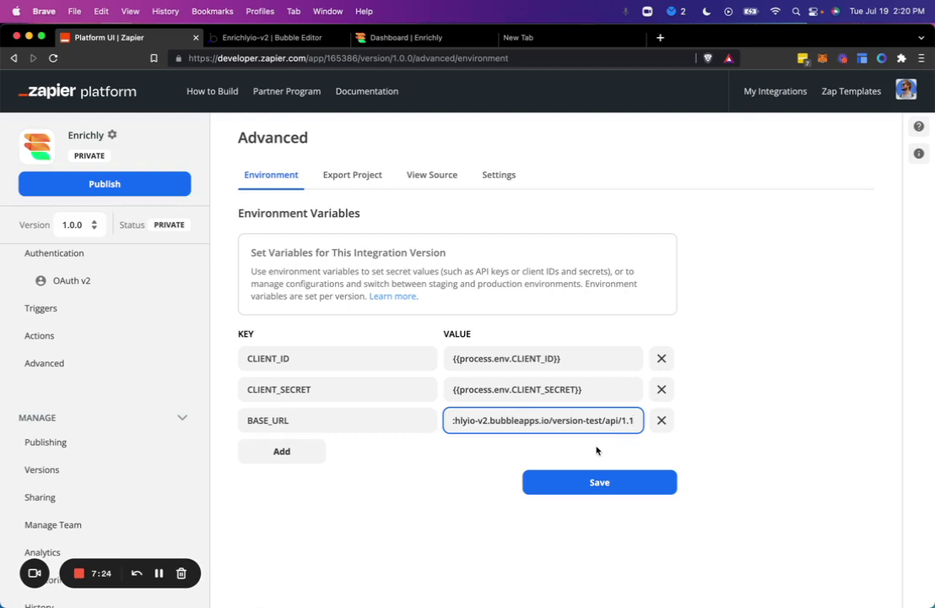
left_click(596, 453)
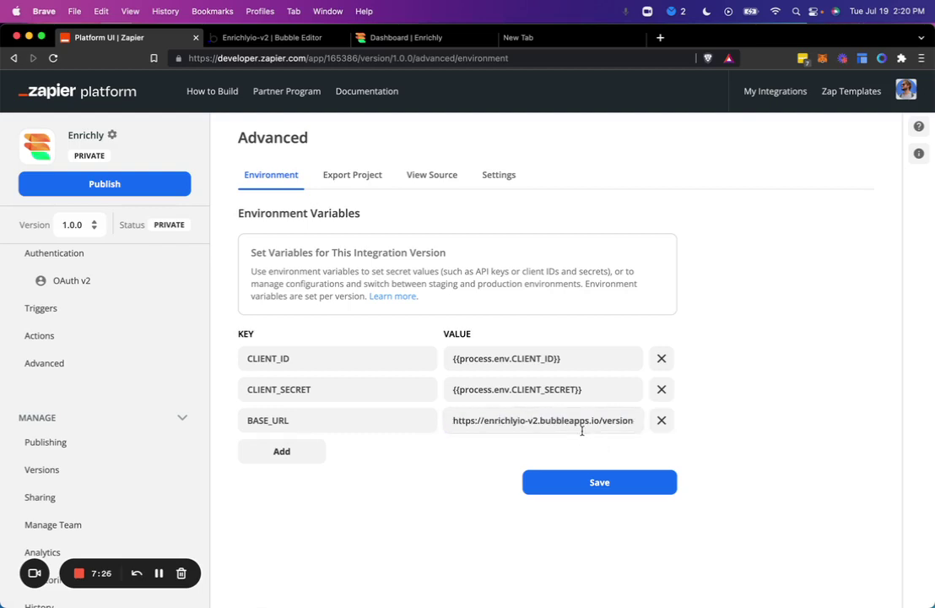
left_click(581, 486)
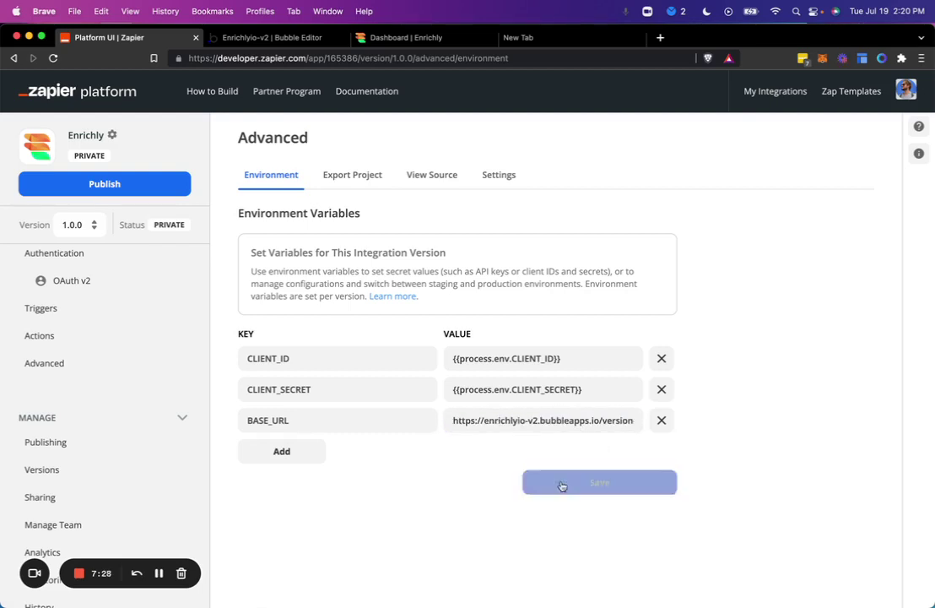
Step: Correct the Authorization URL to {{process.env.BASE_URL}}/oauth/authorize and reveal its URL params
left_click(74, 284)
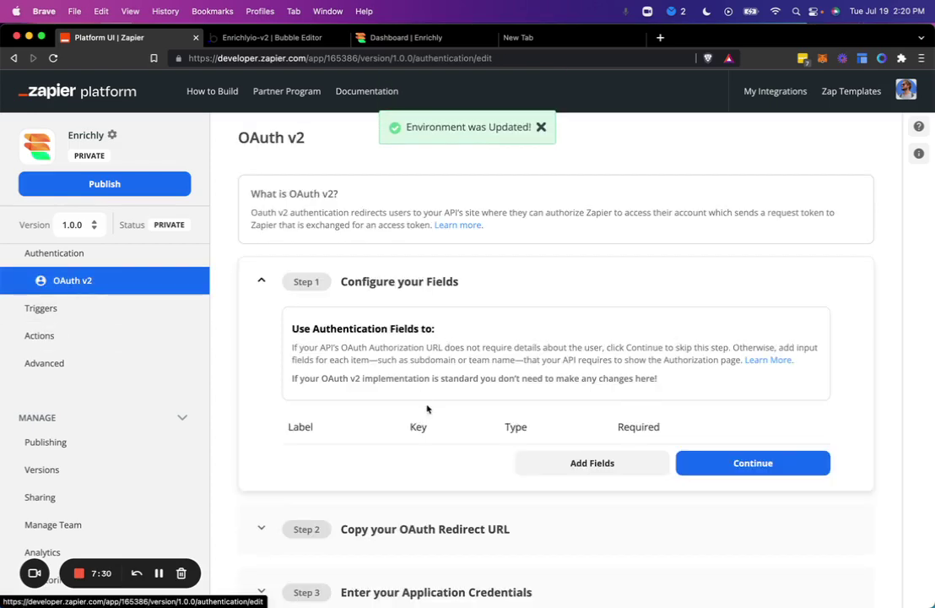
scroll(438, 530, "down", 3)
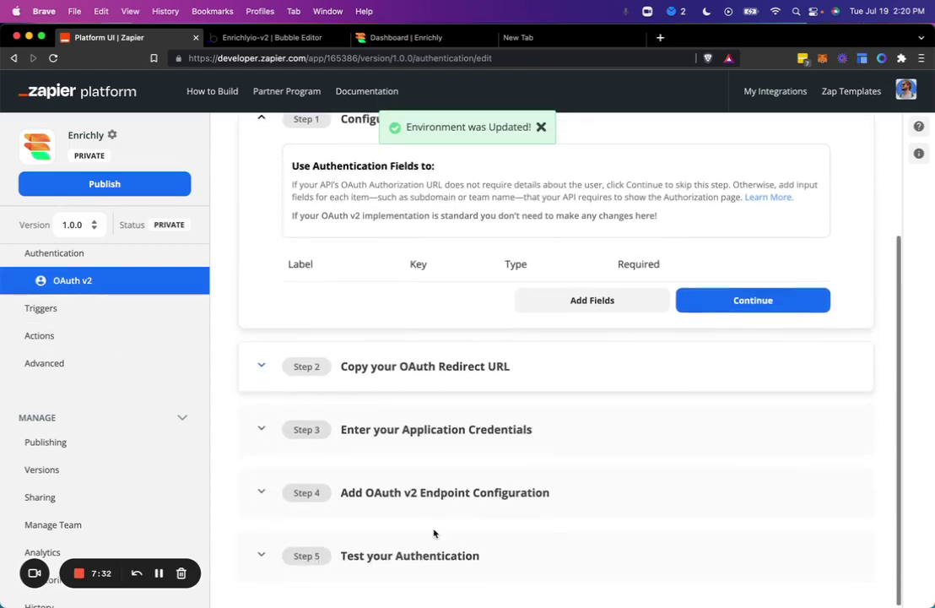
left_click(384, 488)
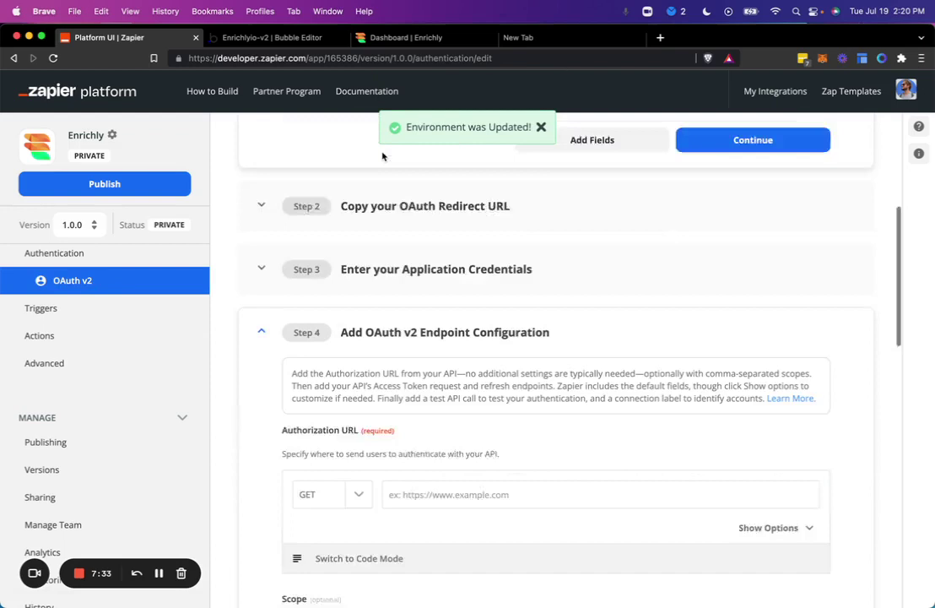
scroll(381, 156, "down", 3)
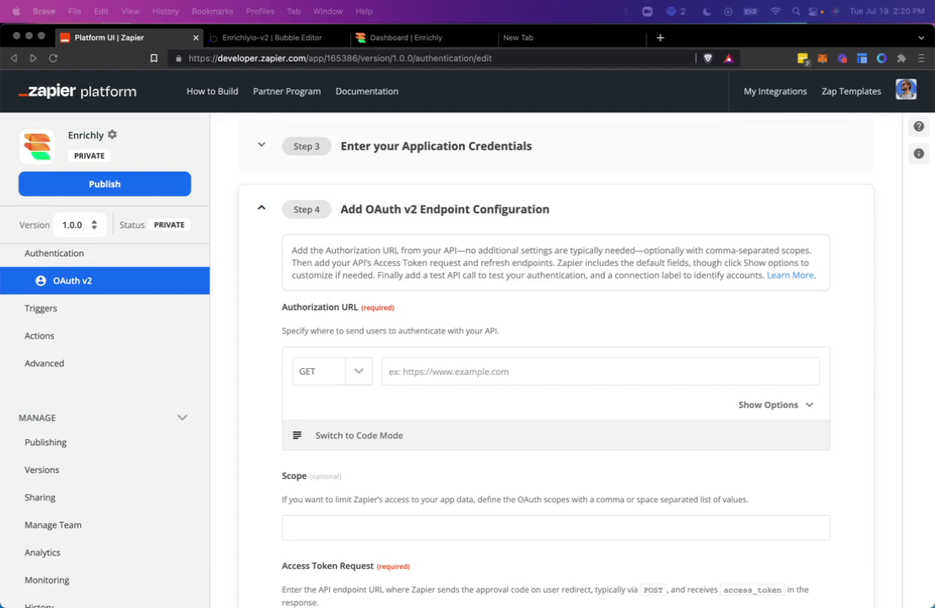
left_click(506, 368)
left_click(538, 374)
type("{{process.env.BASE_URL}}oauth/authorize")
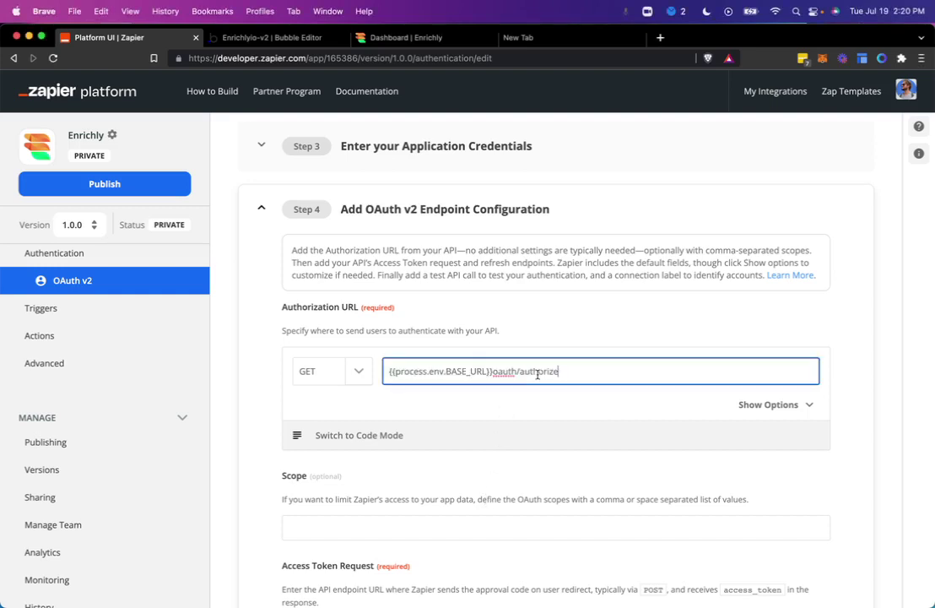
left_click(491, 370)
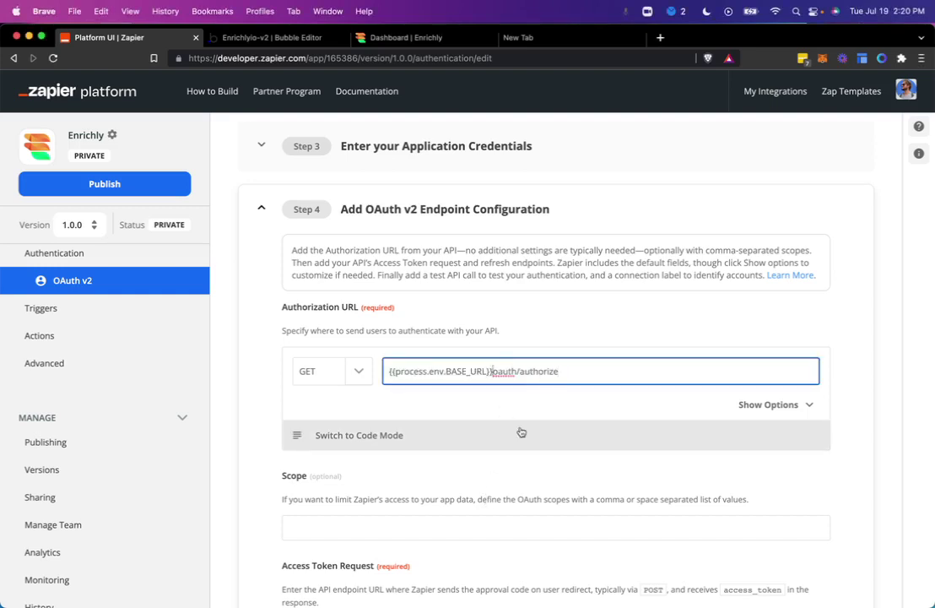
type("/")
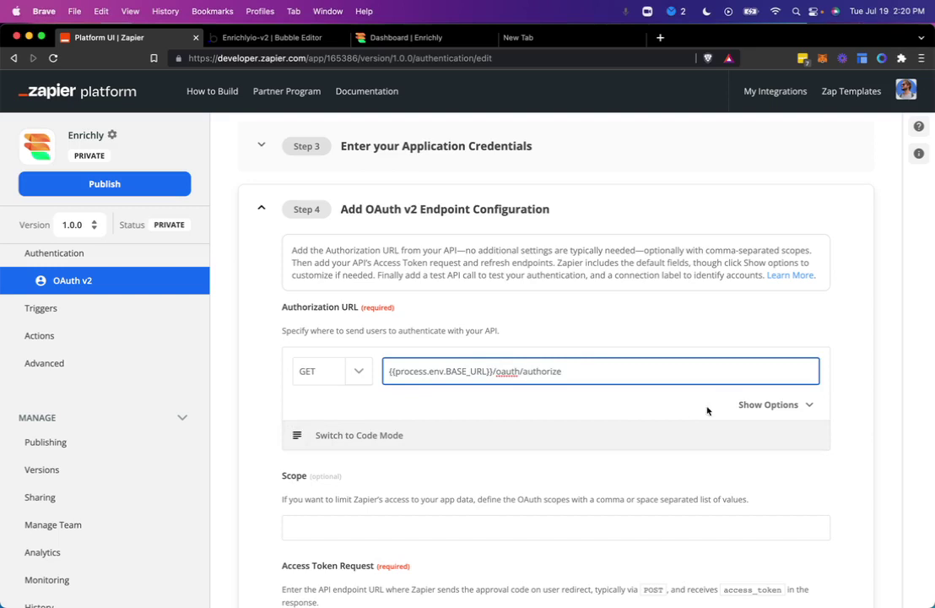
left_click(748, 404)
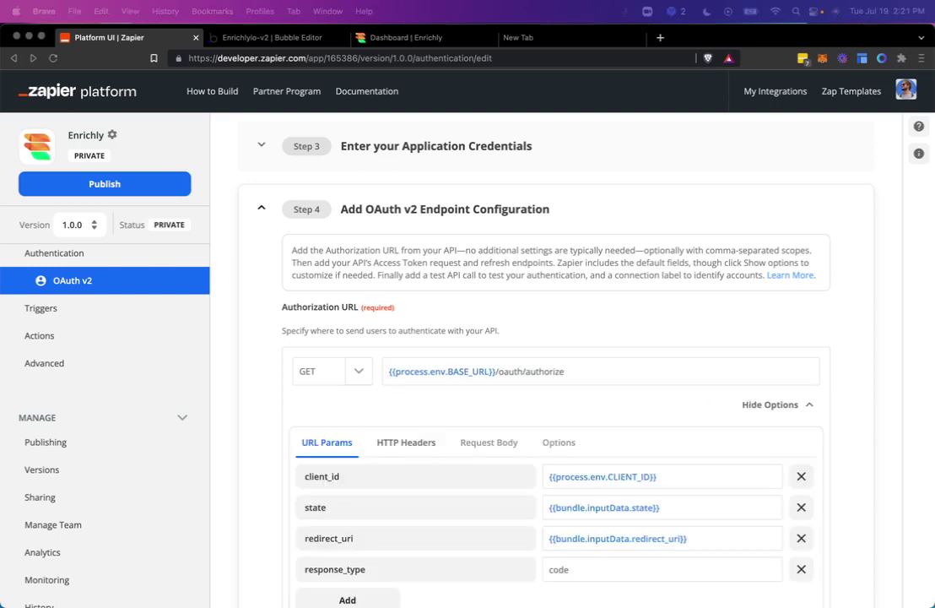
scroll(477, 375, "down", 4)
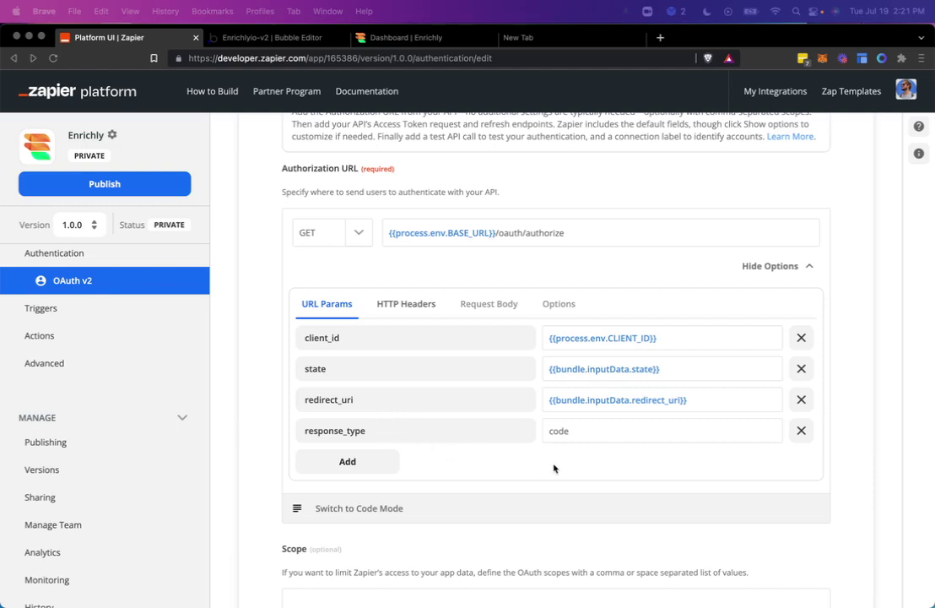
scroll(553, 468, "down", 2)
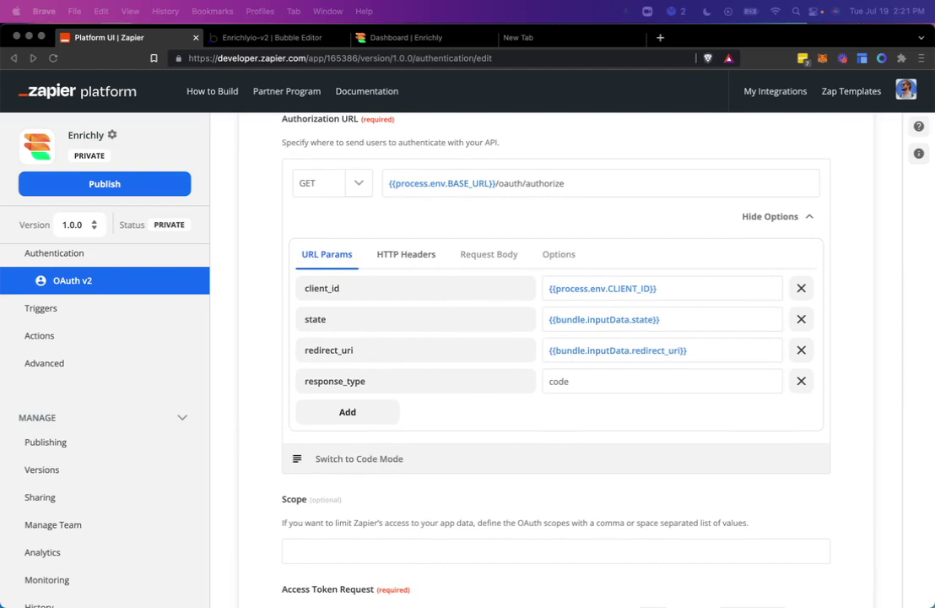
Step: Set the Access Token Request URL to the oauth/access_token endpoint and show its body parameters
scroll(559, 368, "down", 5)
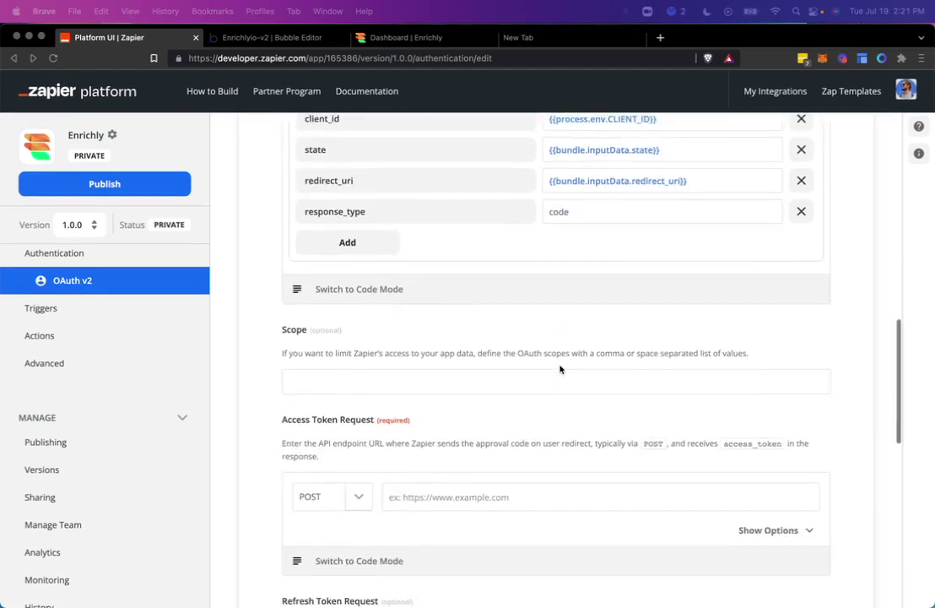
scroll(559, 369, "down", 5)
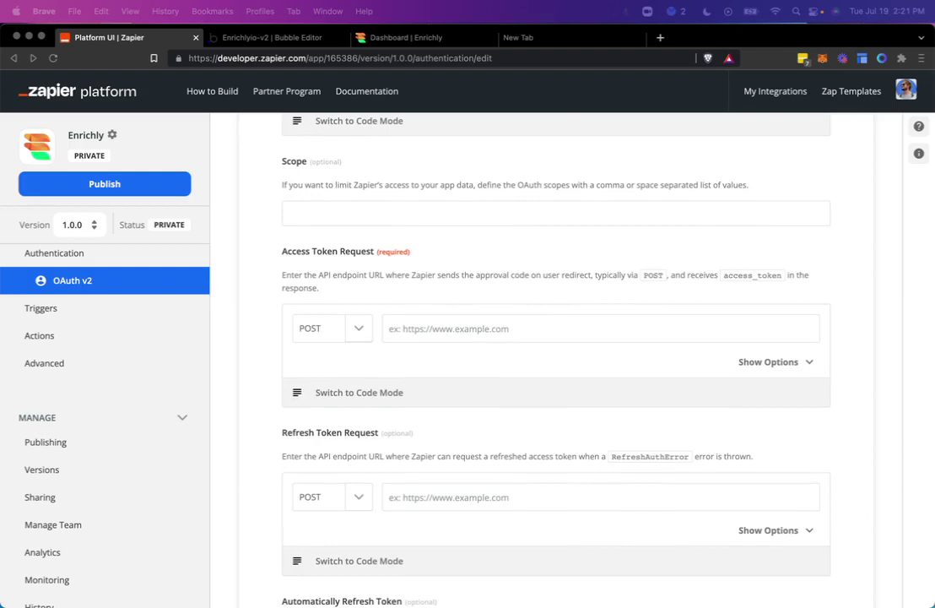
left_click(482, 330)
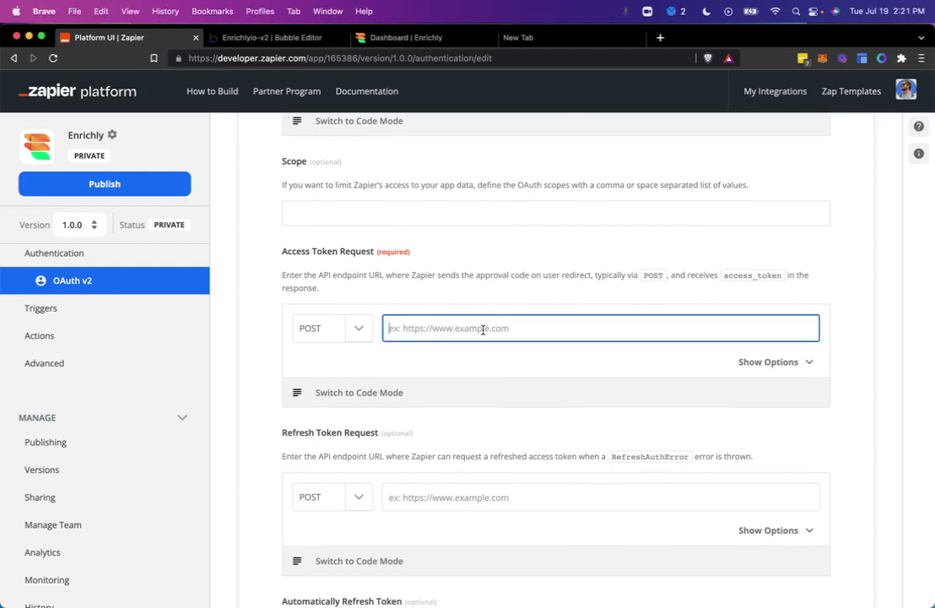
key("super+v")
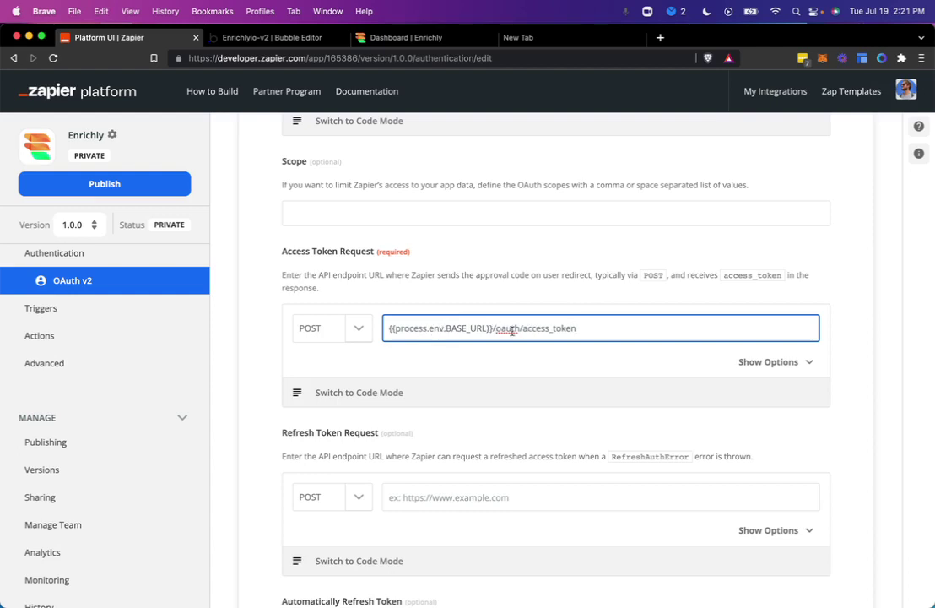
double_click(550, 329)
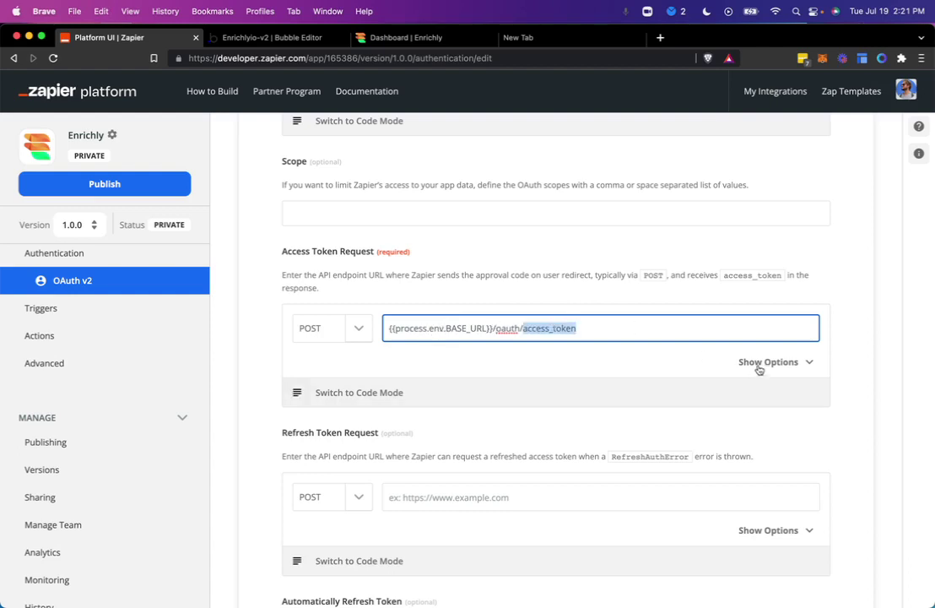
left_click(760, 364)
scroll(628, 375, "down", 2)
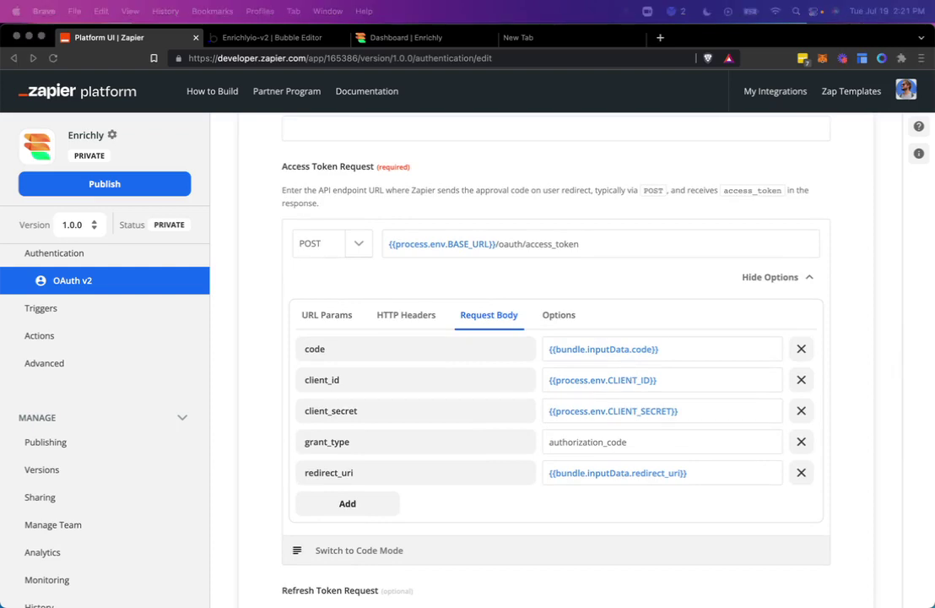
Step: Set the Refresh Token Request URL to {{process.env.BASE_URL}}/oauth/access_token and show its body parameters
left_click(295, 290)
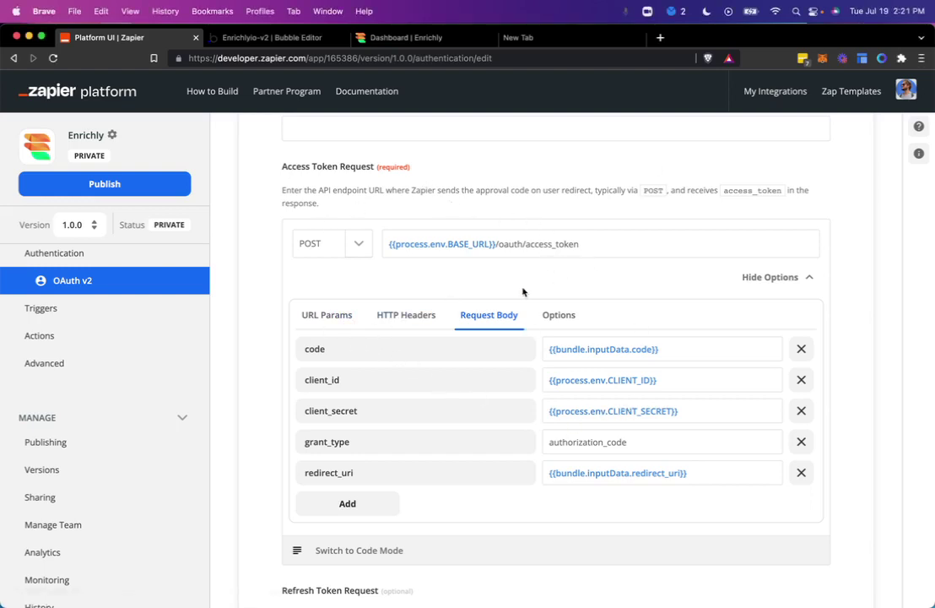
scroll(524, 292, "down", 10)
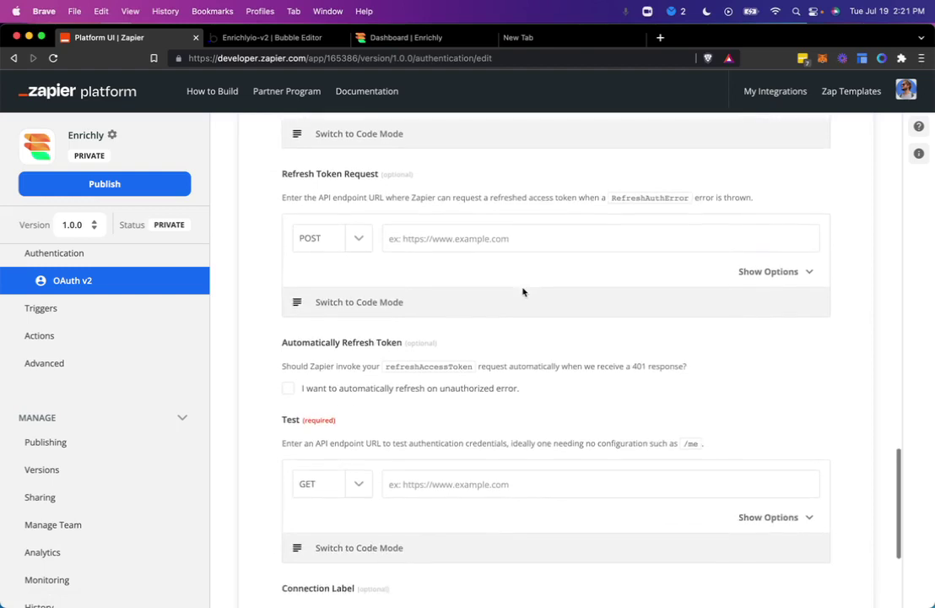
left_click(509, 238)
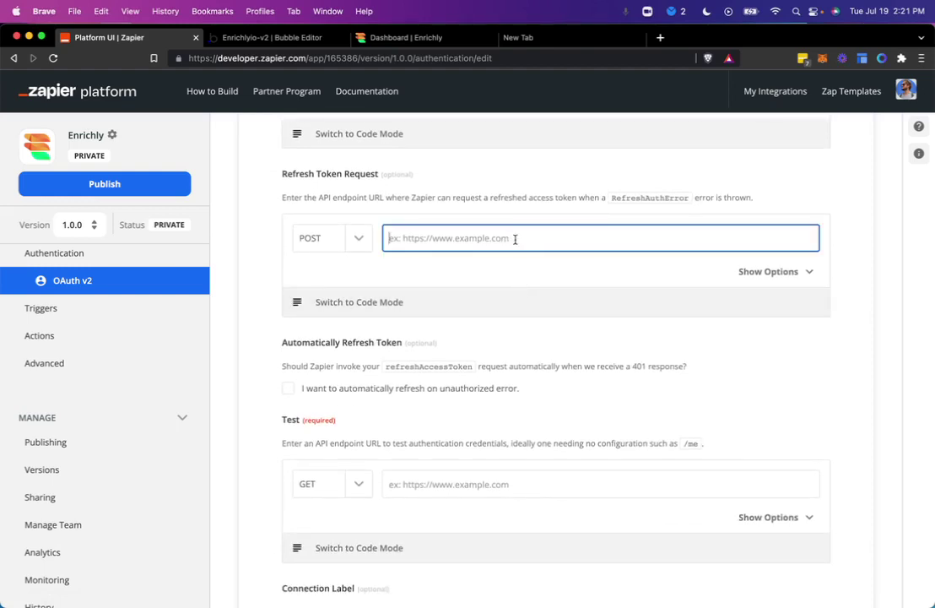
key("super+v")
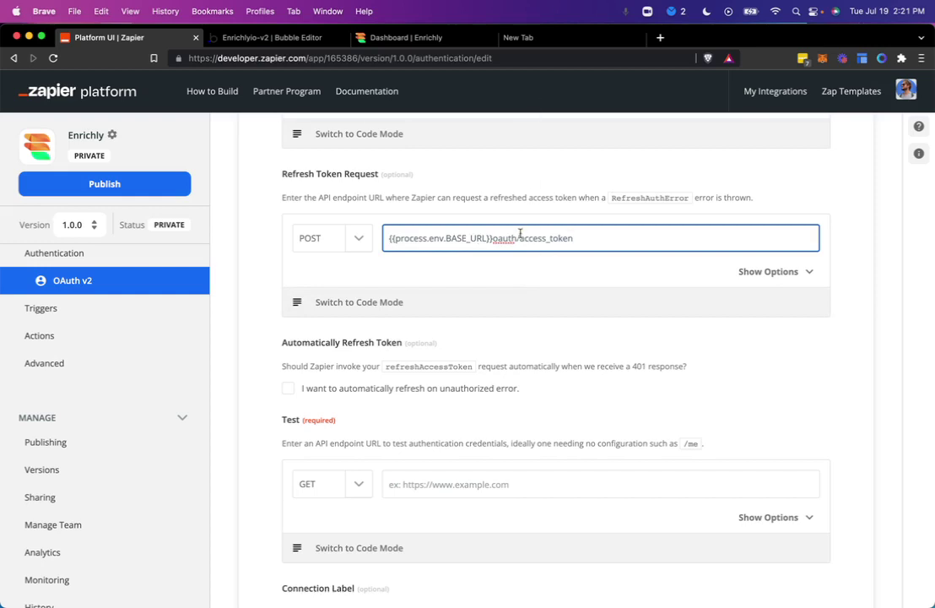
left_click(494, 239)
type("/")
left_click(503, 275)
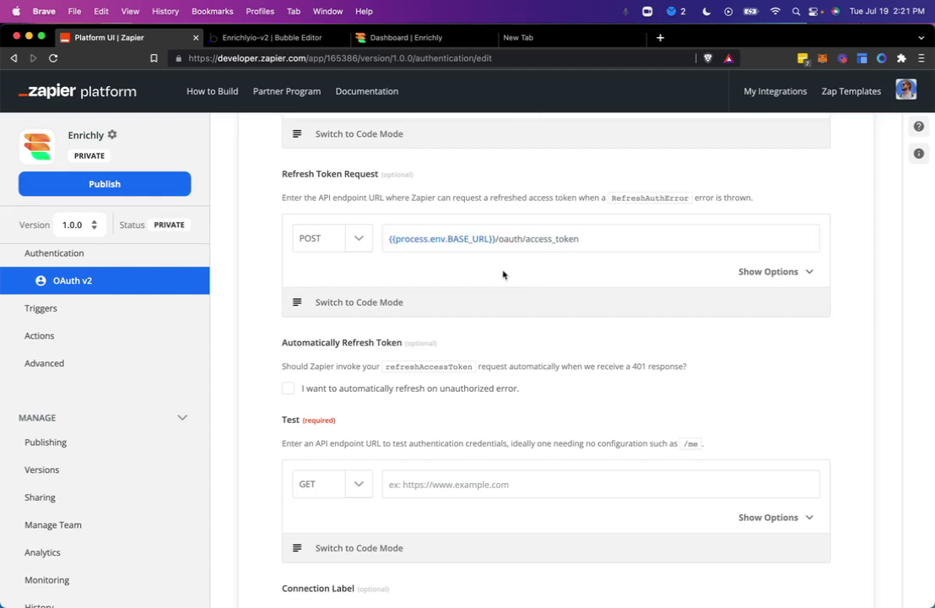
scroll(501, 273, "down", 1)
left_click(770, 247)
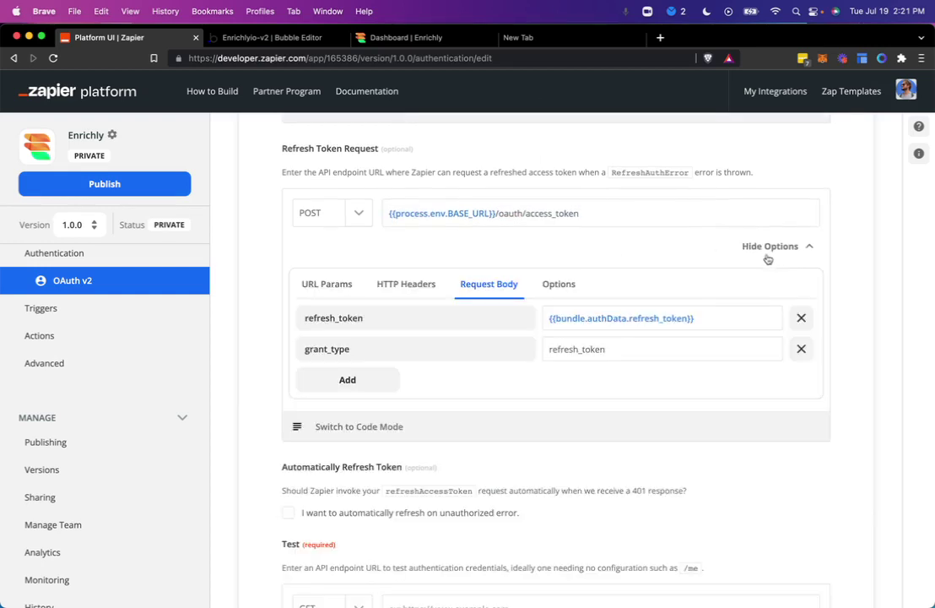
scroll(616, 312, "down", 5)
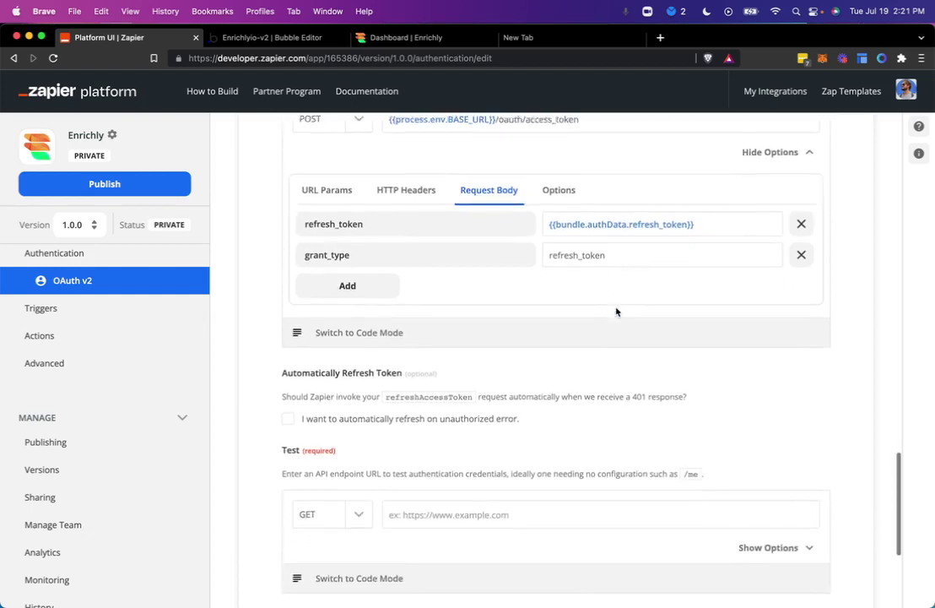
scroll(616, 312, "down", 2)
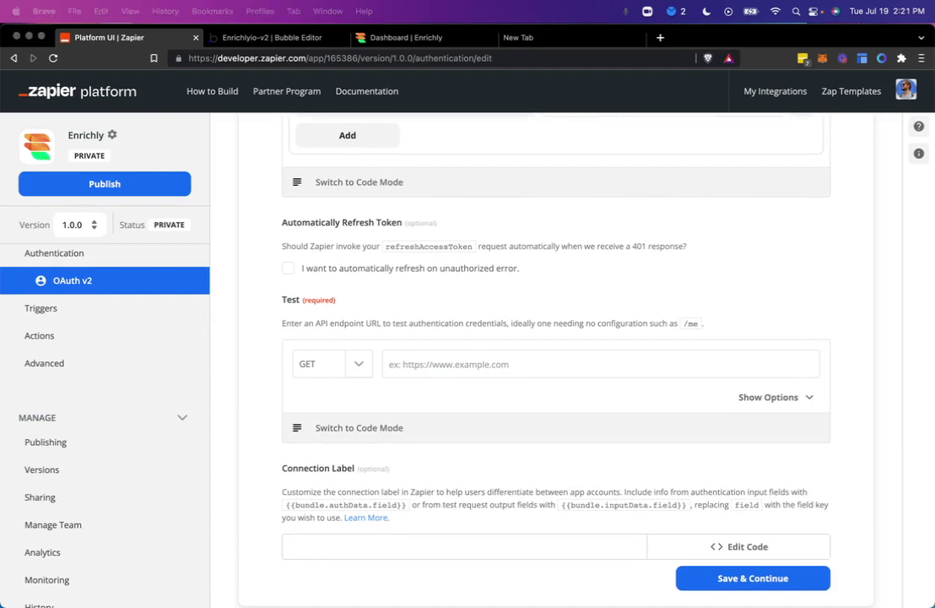
Step: Make the Test request a POST to {{process.env.BASE_URL}}/wf/me
scroll(540, 443, "down", 1)
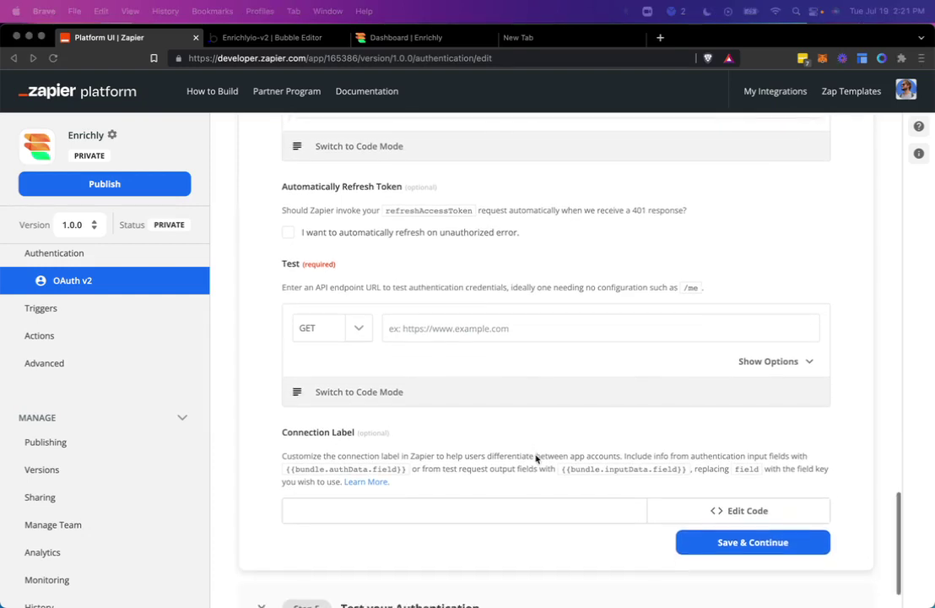
left_click(521, 319)
type("{{process.env.BASE_URL}}wf/me")
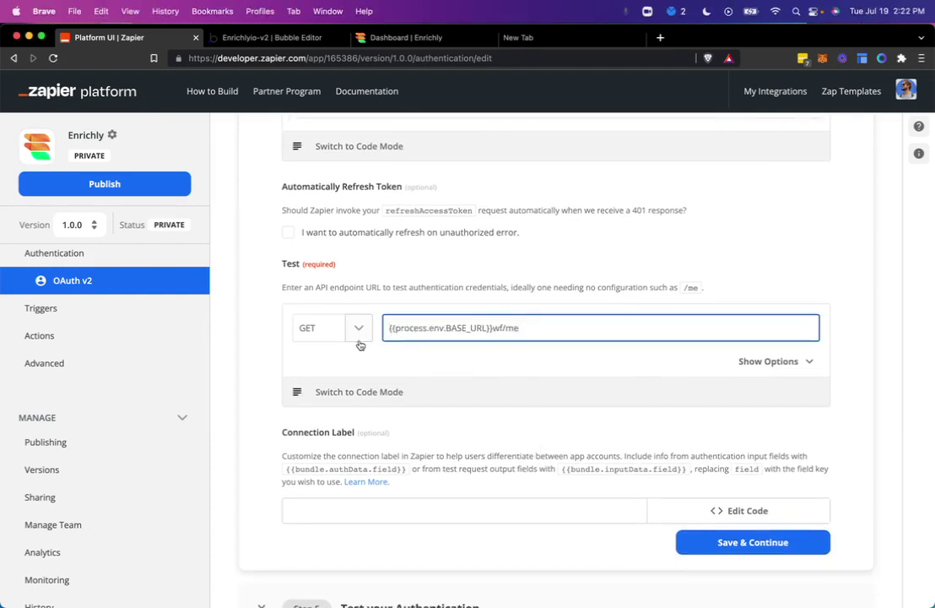
left_click(358, 329)
left_click(344, 413)
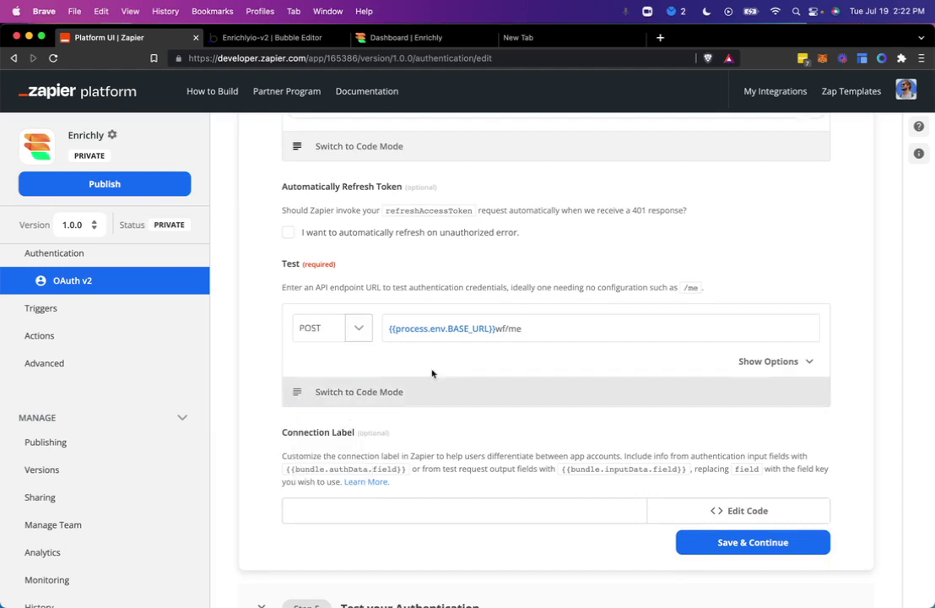
left_click(537, 325)
left_click(494, 328)
type("/")
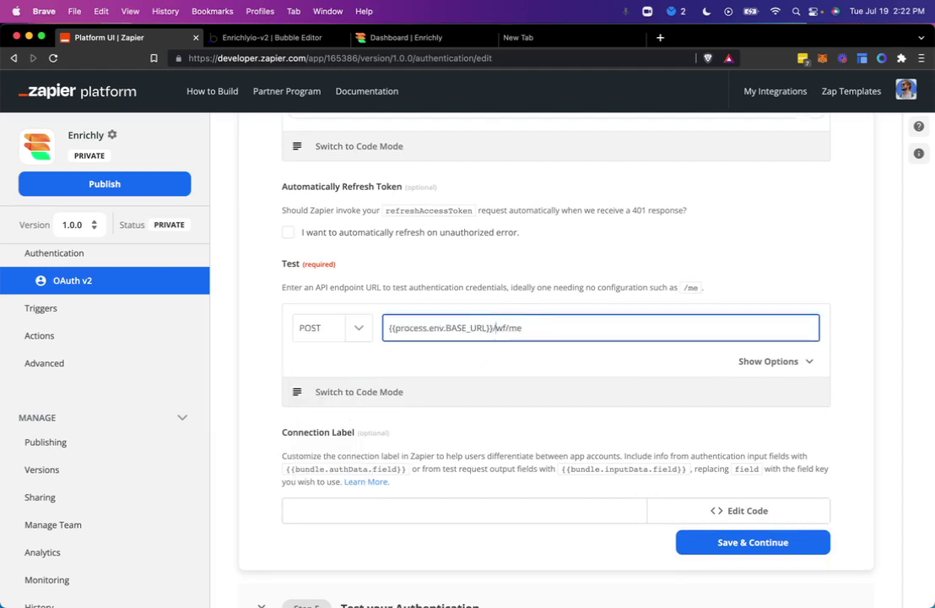
left_click_drag(497, 326, 510, 327)
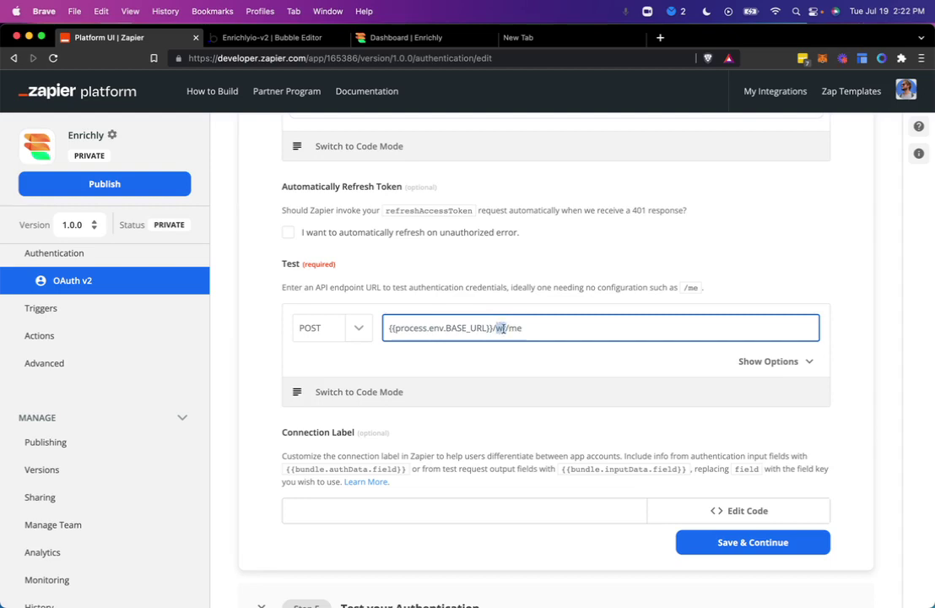
left_click(553, 353)
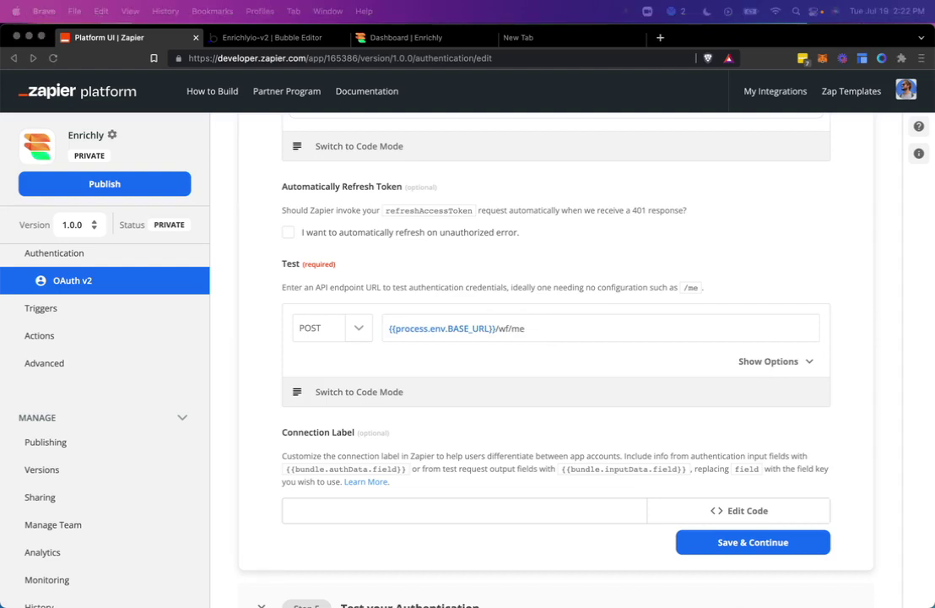
left_click(773, 361)
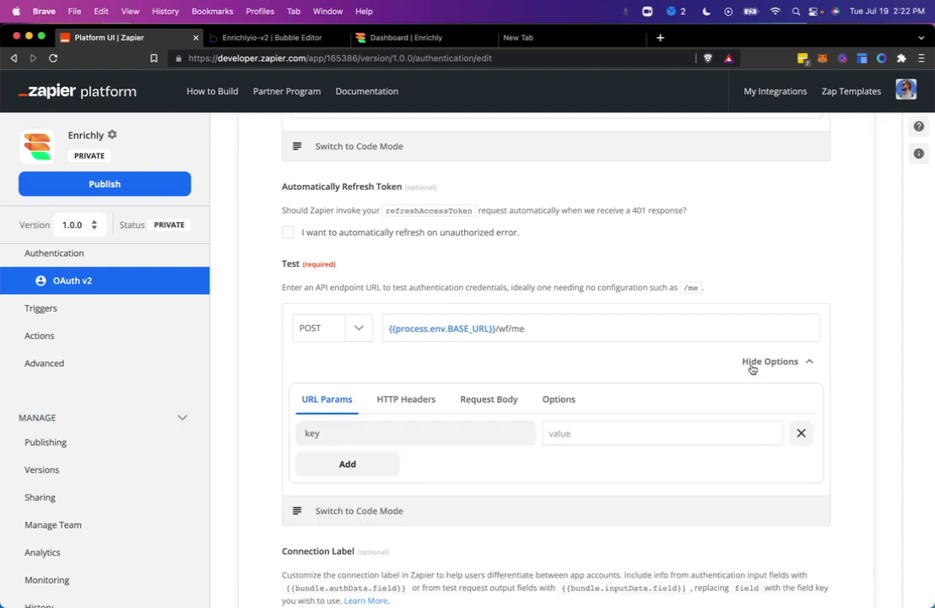
left_click(757, 369)
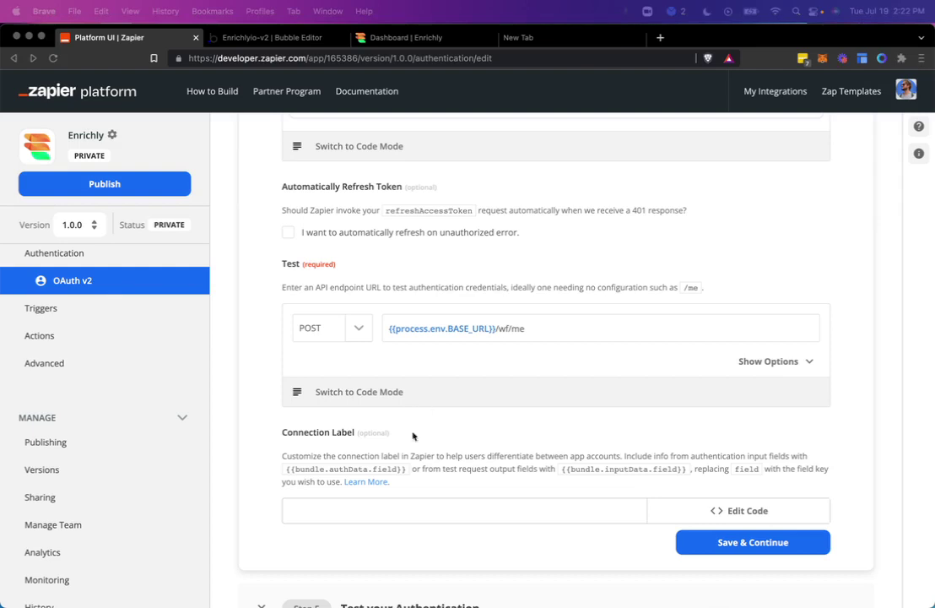
Step: Set the Connection Label to {{bundle.inputData.response.user.authentication.email.email}}
left_click(431, 512)
type("{{bundle.inputData.response.user.authentication.email.email}}")
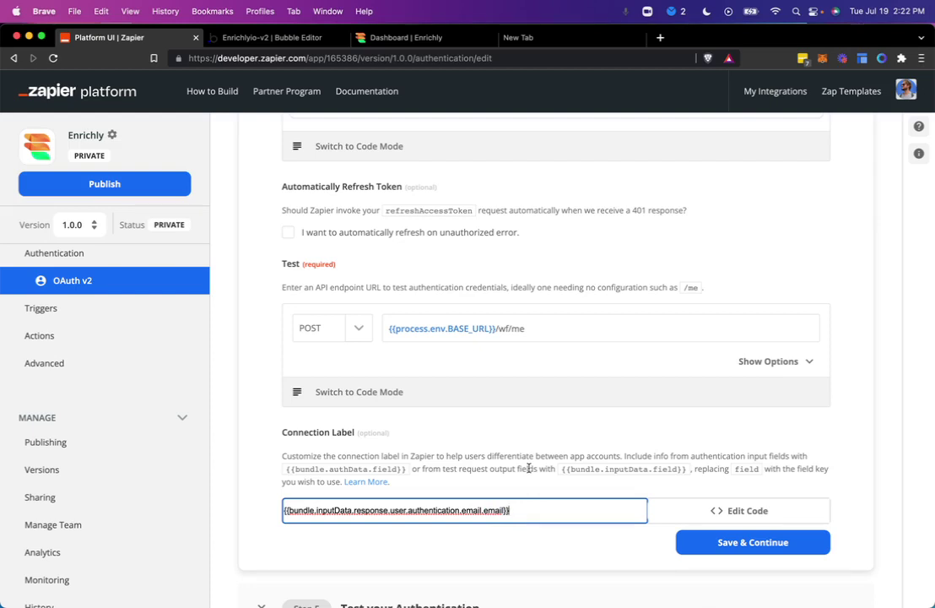
key("super+Tab")
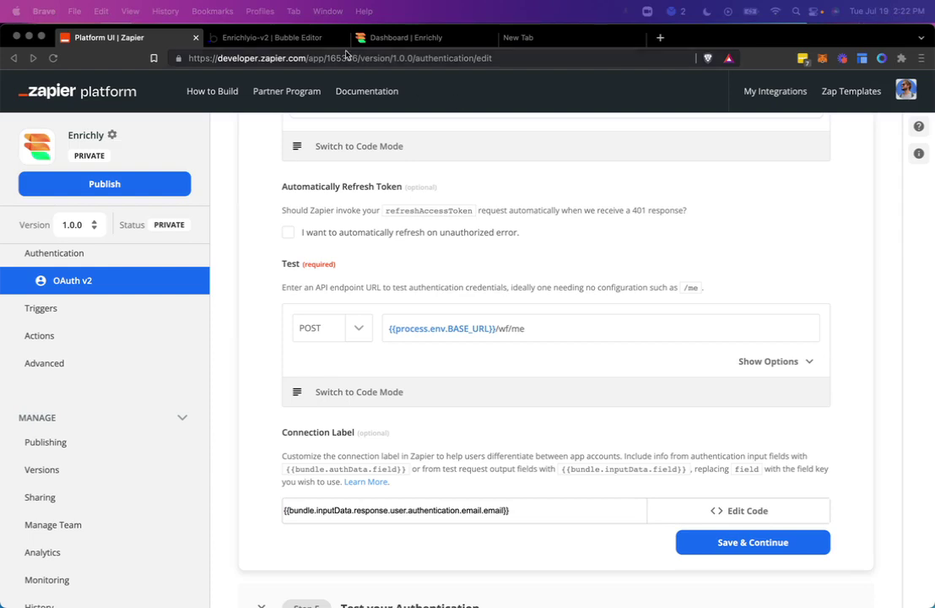
key("super+Tab")
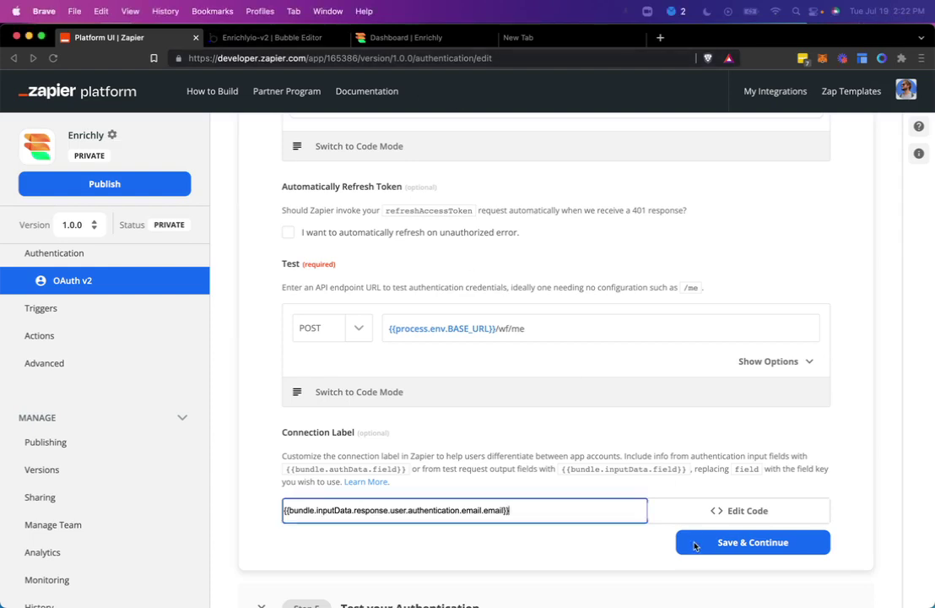
Step: Save the Zapier label settings, then open Bubble's workflow editor filtered to the Enrichly folder
left_click(692, 541)
scroll(651, 530, "down", 1)
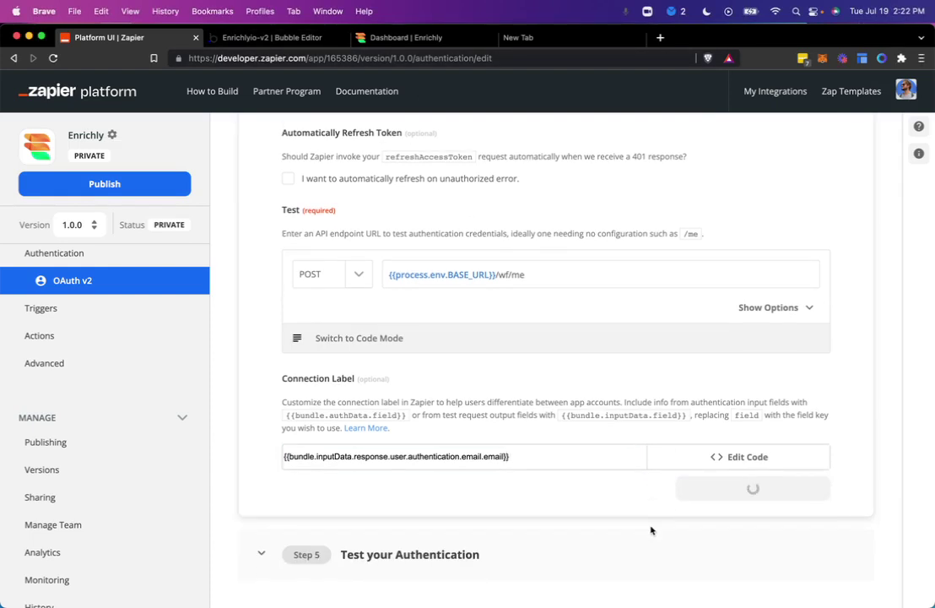
left_click(314, 39)
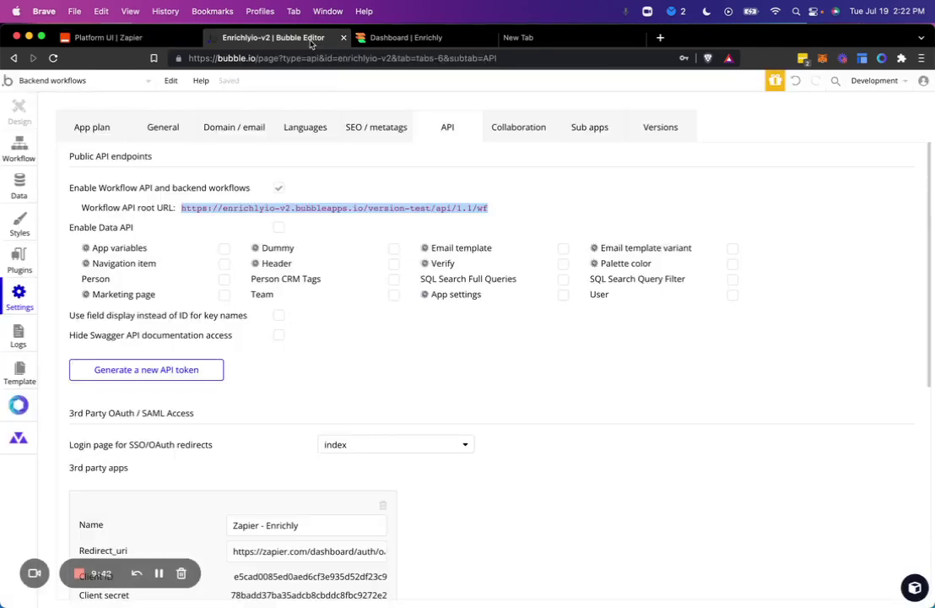
left_click(20, 135)
left_click(32, 150)
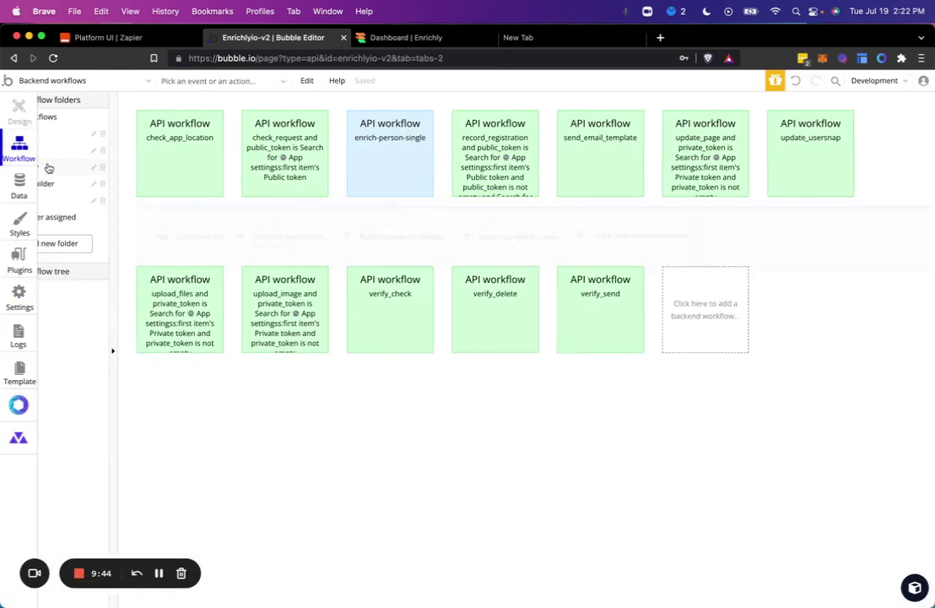
left_click(76, 167)
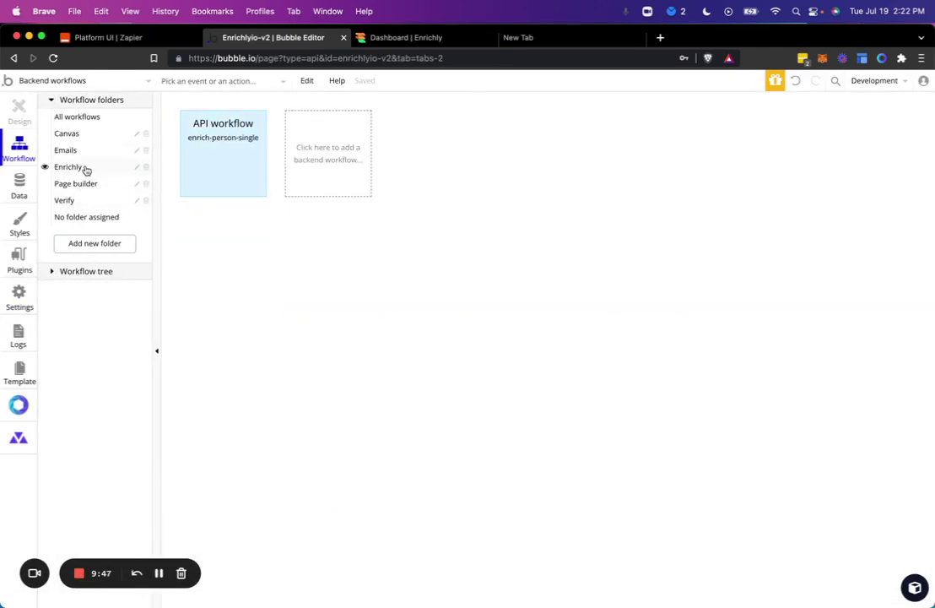
Step: Create a new backend API workflow named 'me'
left_click(357, 162)
left_click(397, 204)
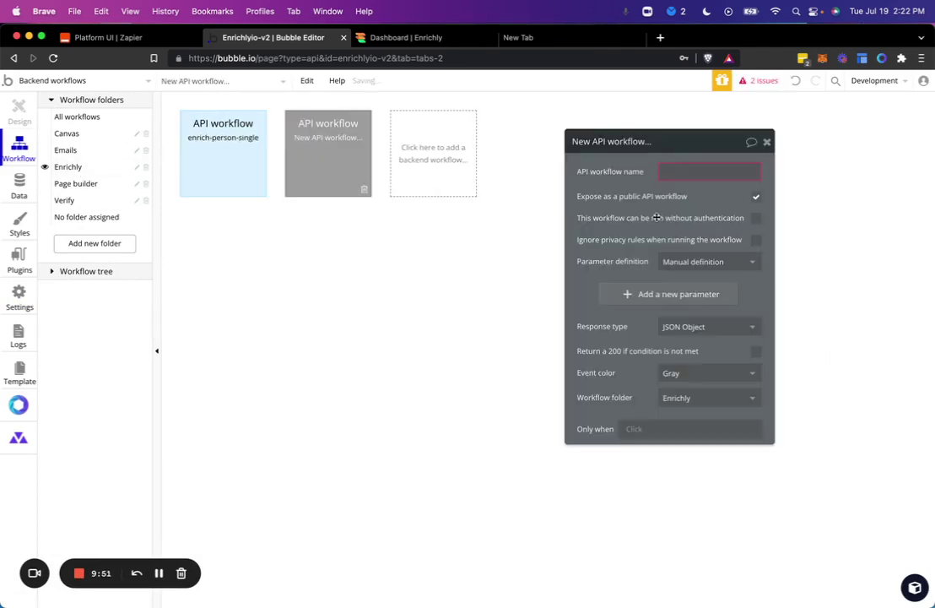
left_click(698, 172)
type("me")
left_click(638, 193)
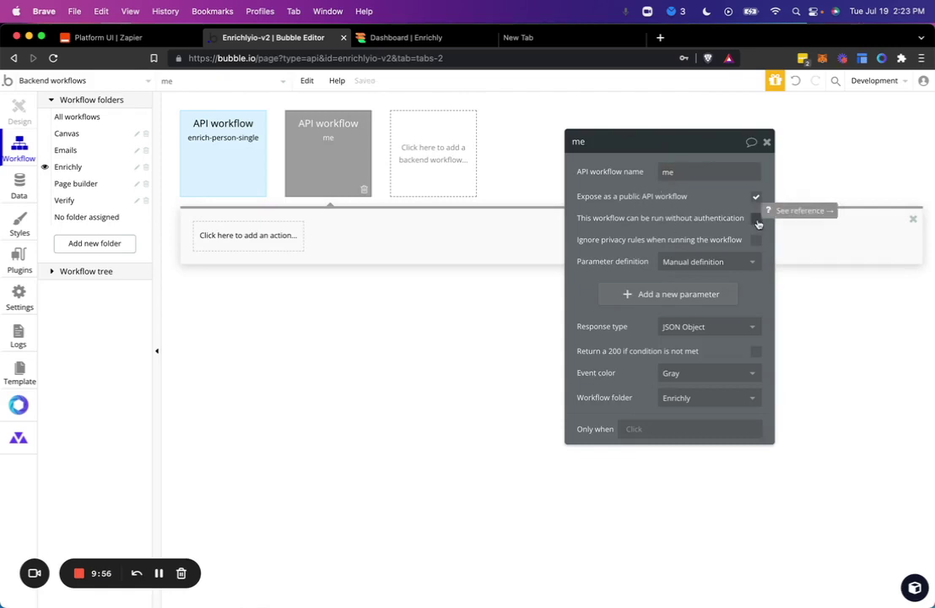
left_click_drag(733, 205, 726, 210)
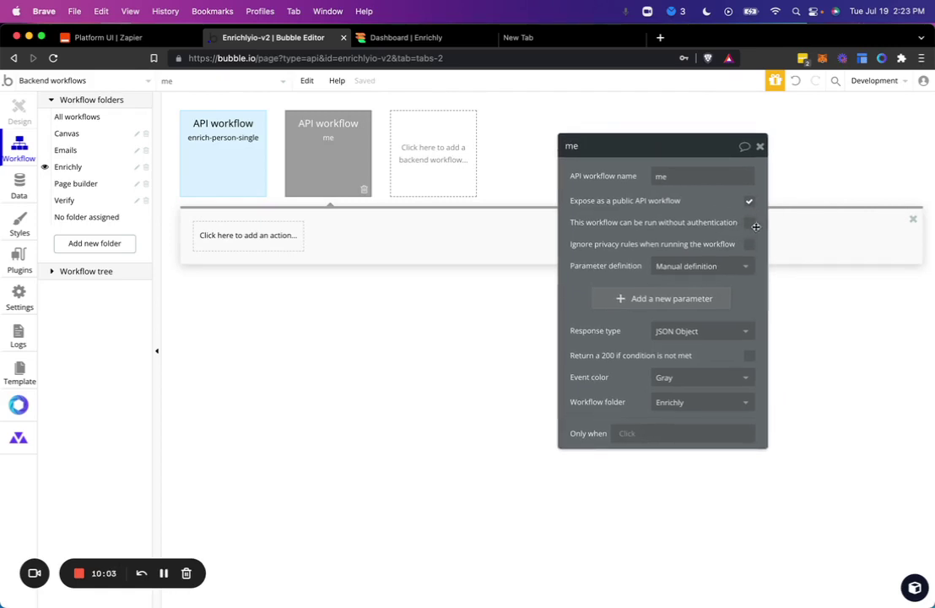
Step: Add a Return data from API action to the me workflow, checking Zapier's label path for the key
left_click(249, 238)
type("retur")
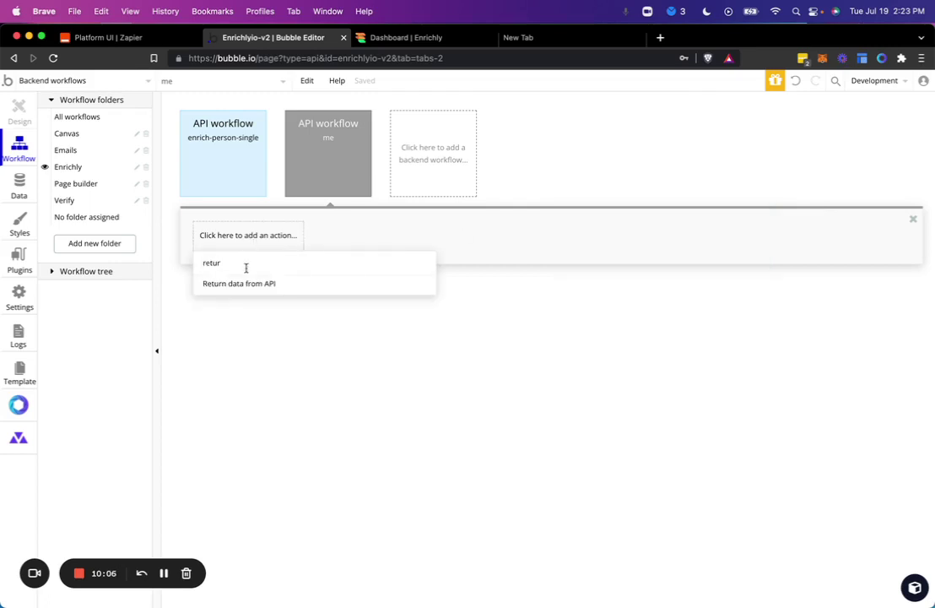
left_click(244, 284)
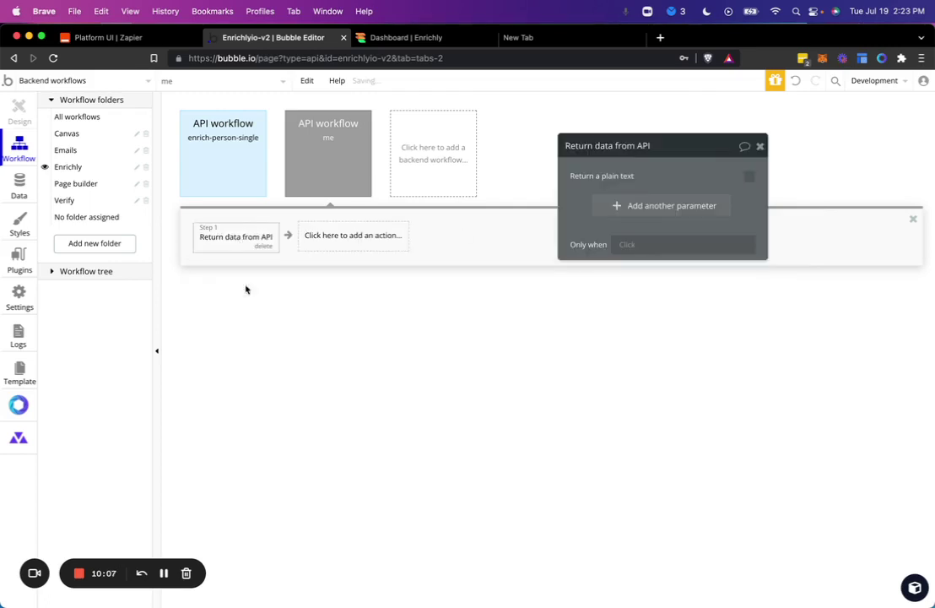
left_click(637, 203)
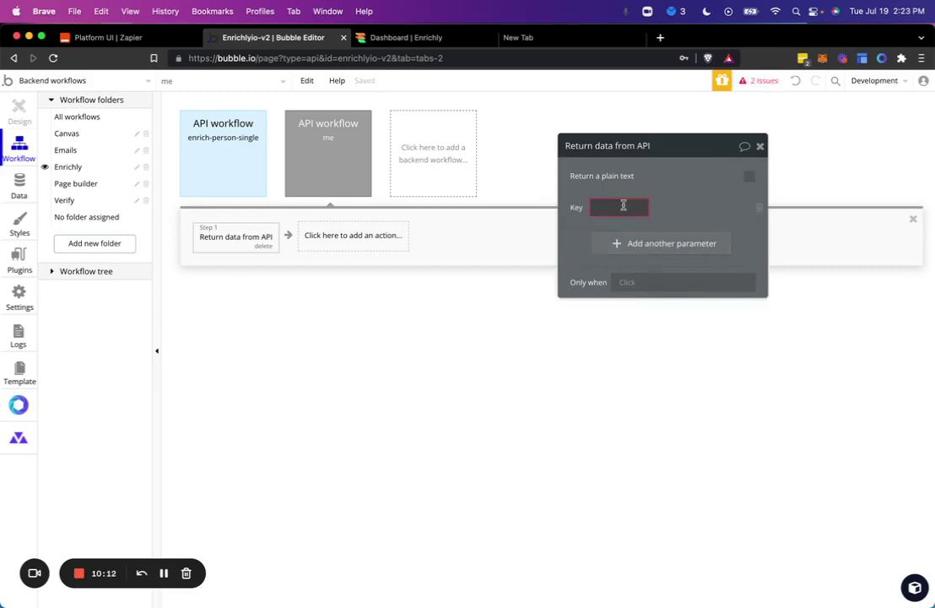
key("super+1")
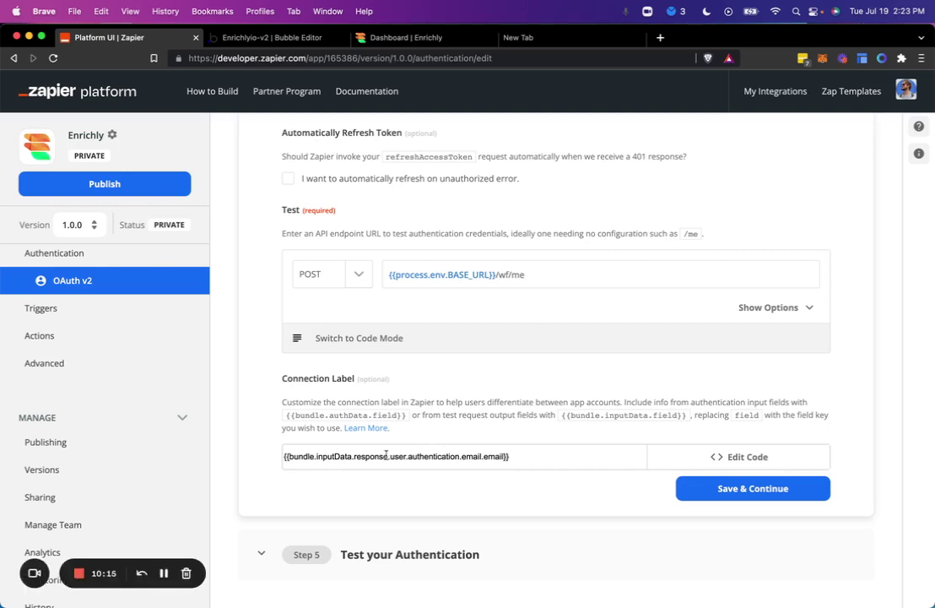
left_click(394, 456)
key("super+2")
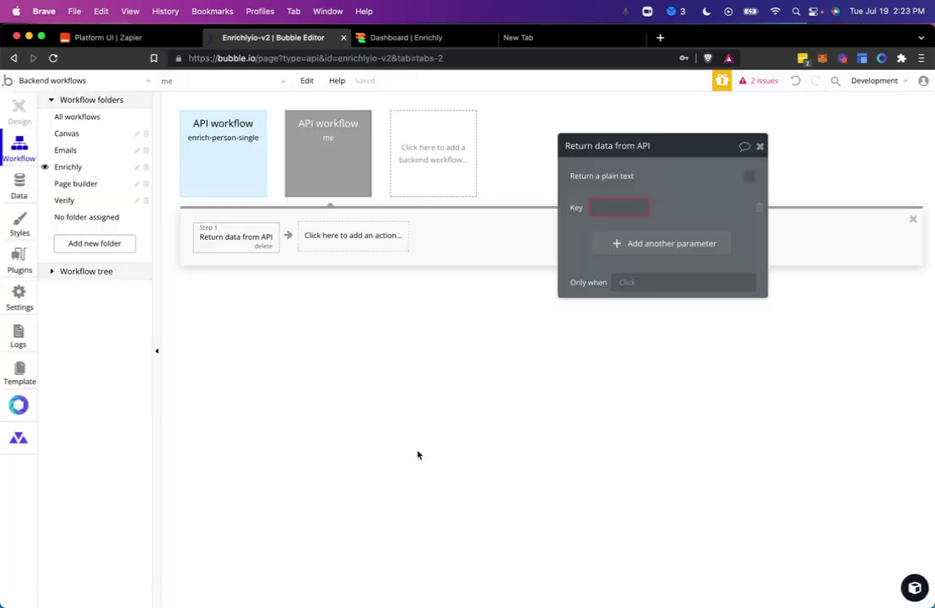
Step: Add a returned key 'user' of type User and start setting its value
left_click(615, 209)
type("user")
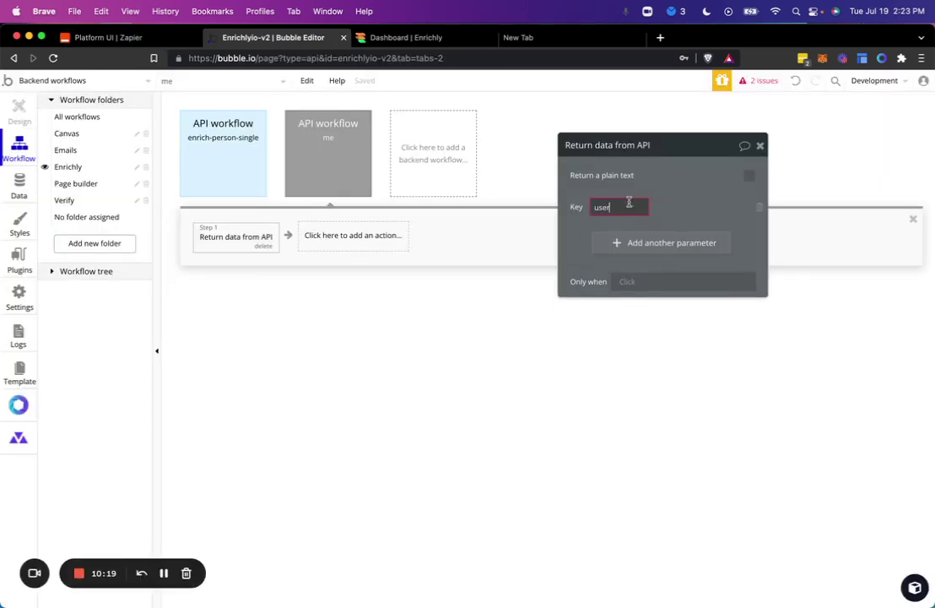
left_click(682, 208)
type("user")
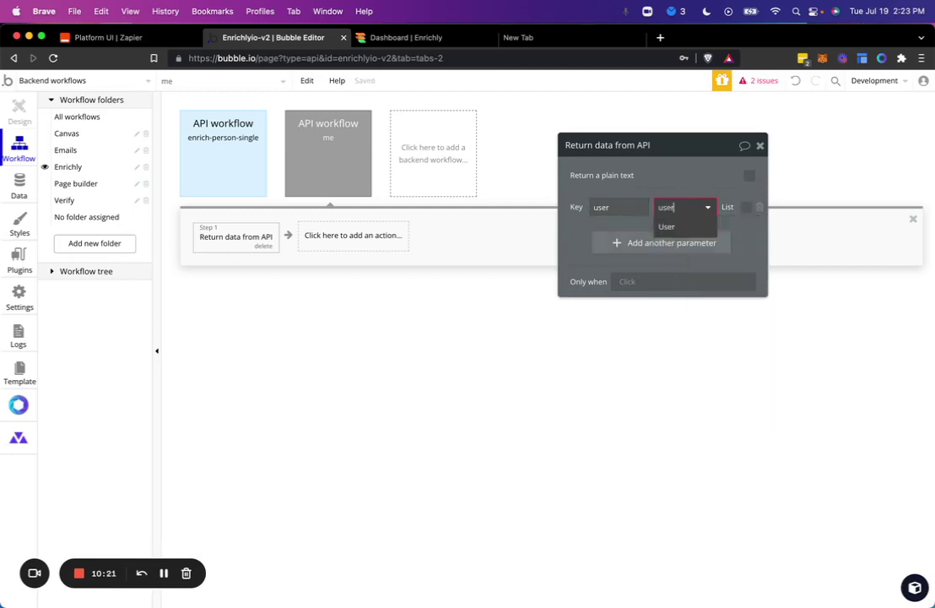
key("Return")
left_click(581, 231)
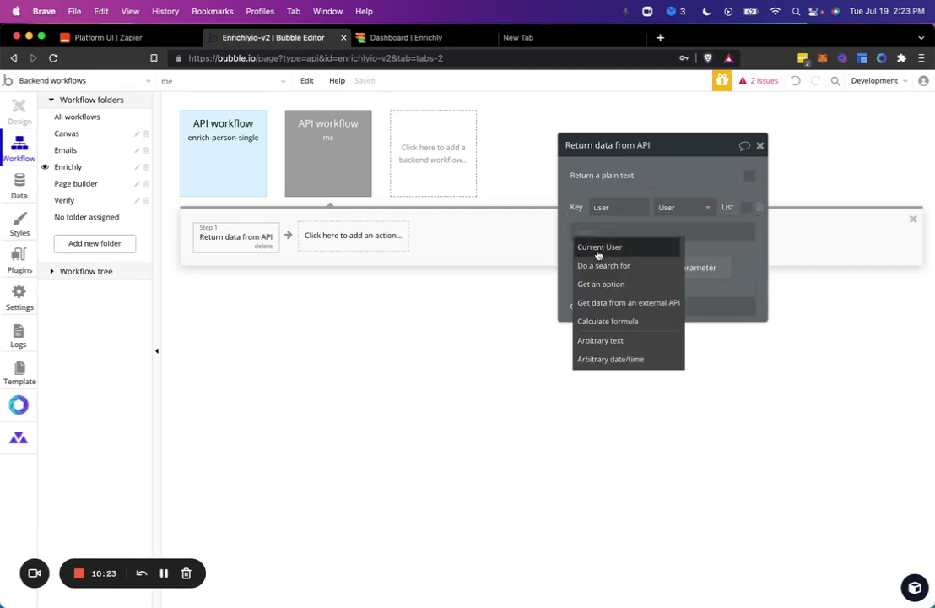
Step: Set the Bubble workflow to return Current User, then finish the Zapier connection label
left_click(598, 248)
left_click_drag(571, 255, 448, 383)
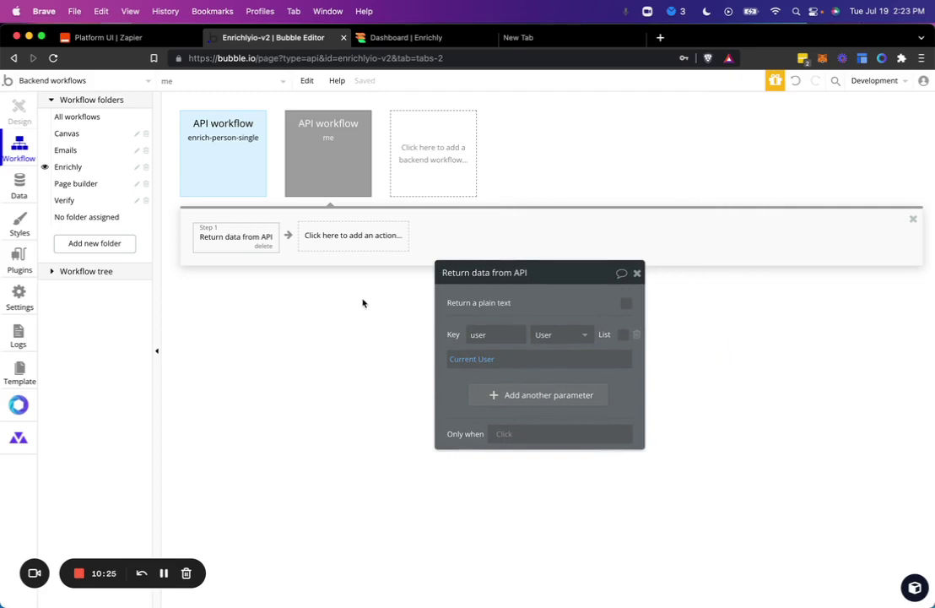
key("ctrl+shift+Tab")
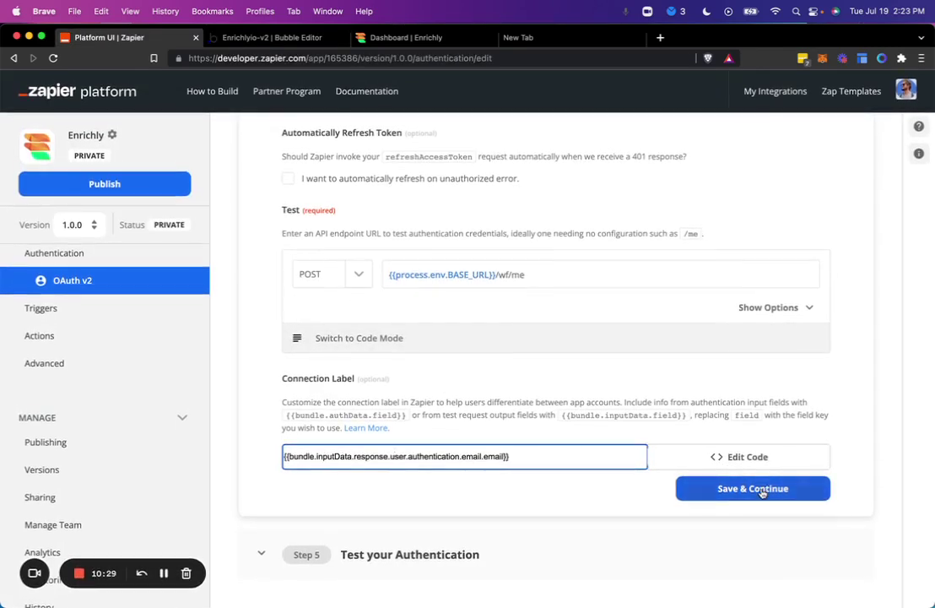
left_click(732, 488)
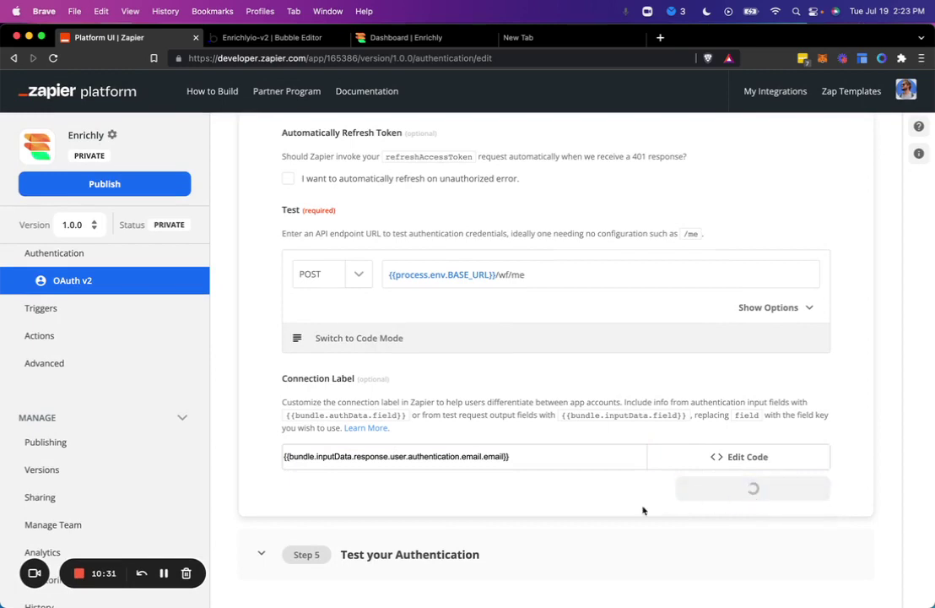
Step: Save the authentication settings and try the Enrichly sign-in test, dismissing the invalid client_id error
left_click(441, 562)
scroll(447, 540, "down", 5)
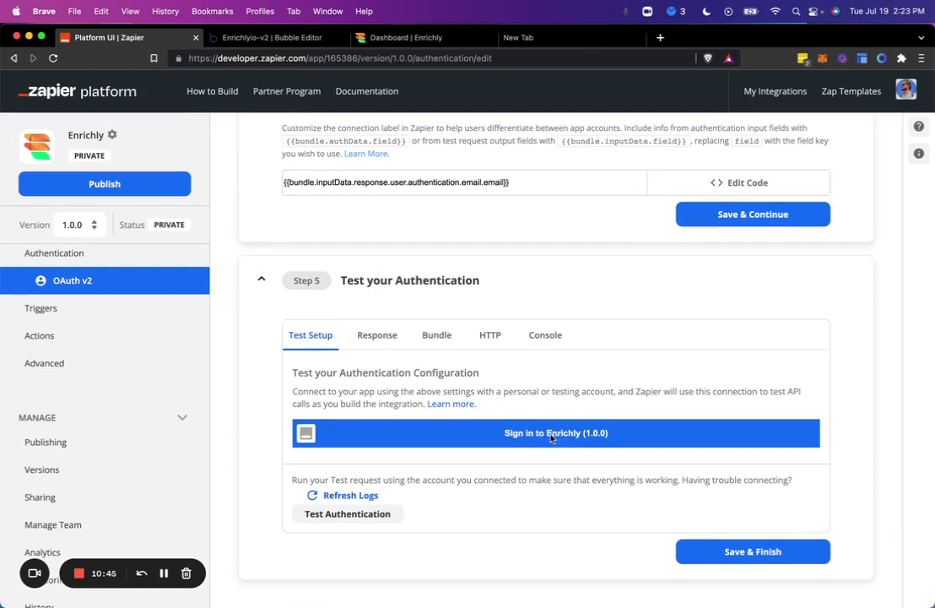
left_click(551, 435)
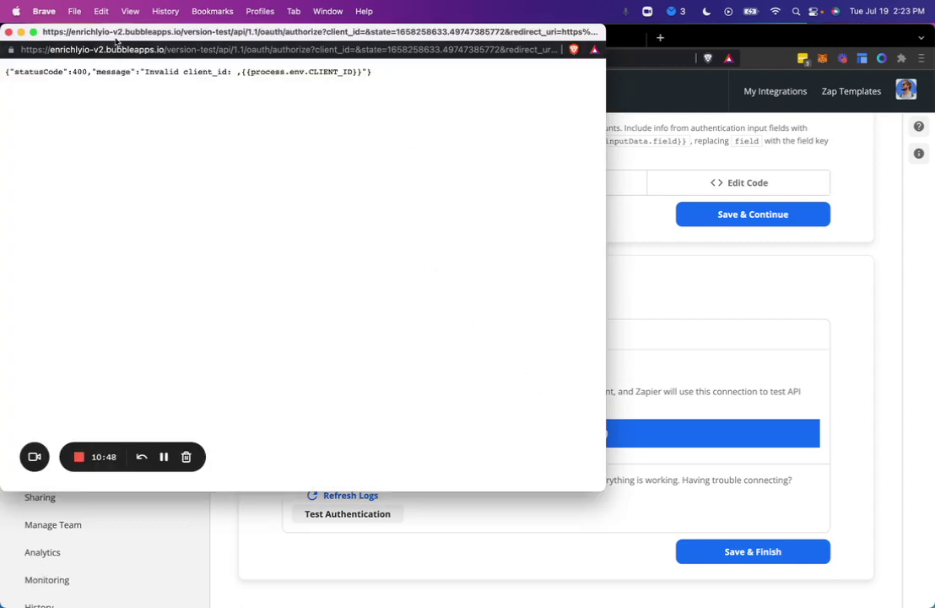
left_click(10, 32)
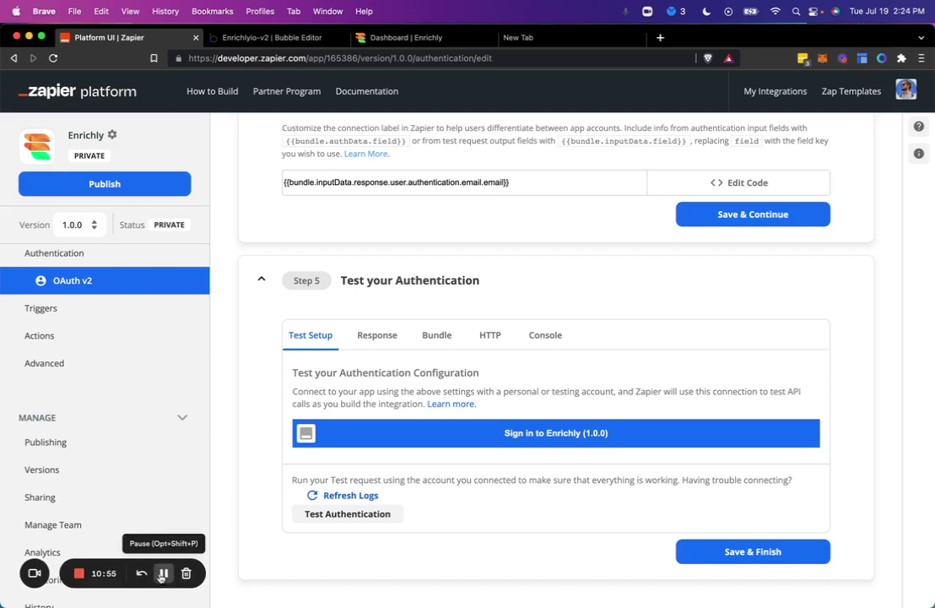
Step: Replace the CLIENT_ID environment value with the full client ID from Bubble's API settings
left_click(161, 576)
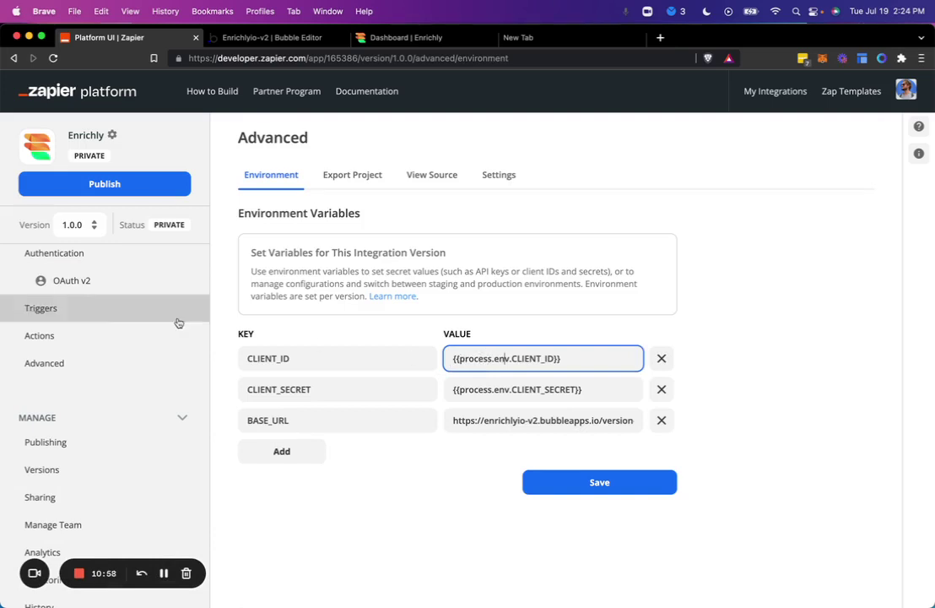
triple_click(496, 355)
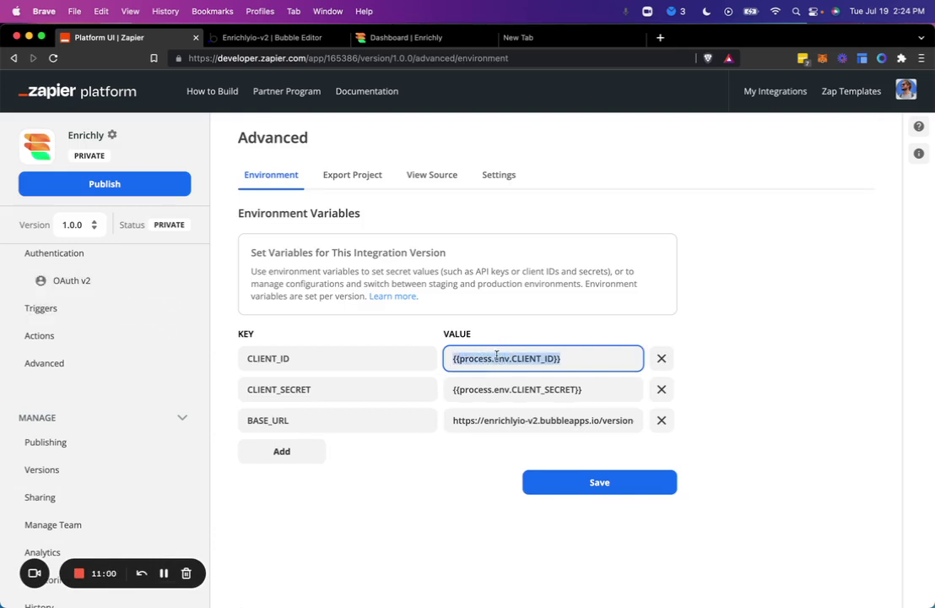
left_click(274, 38)
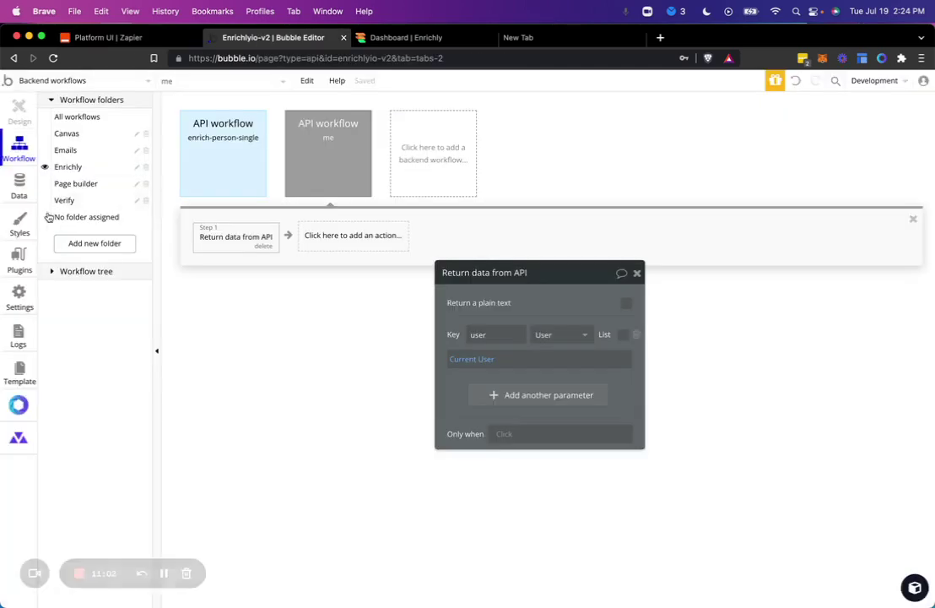
left_click(19, 295)
scroll(338, 327, "down", 4)
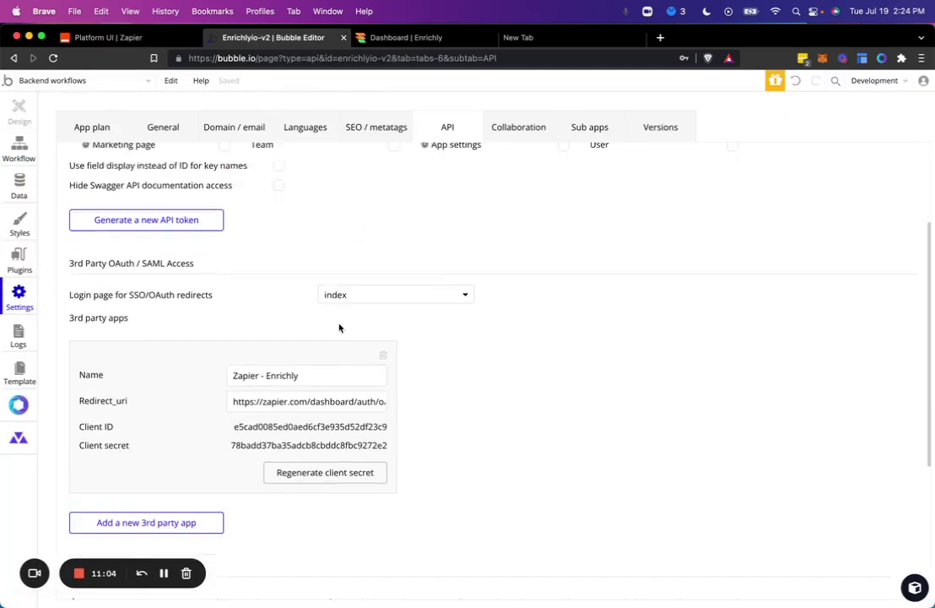
left_click(300, 399)
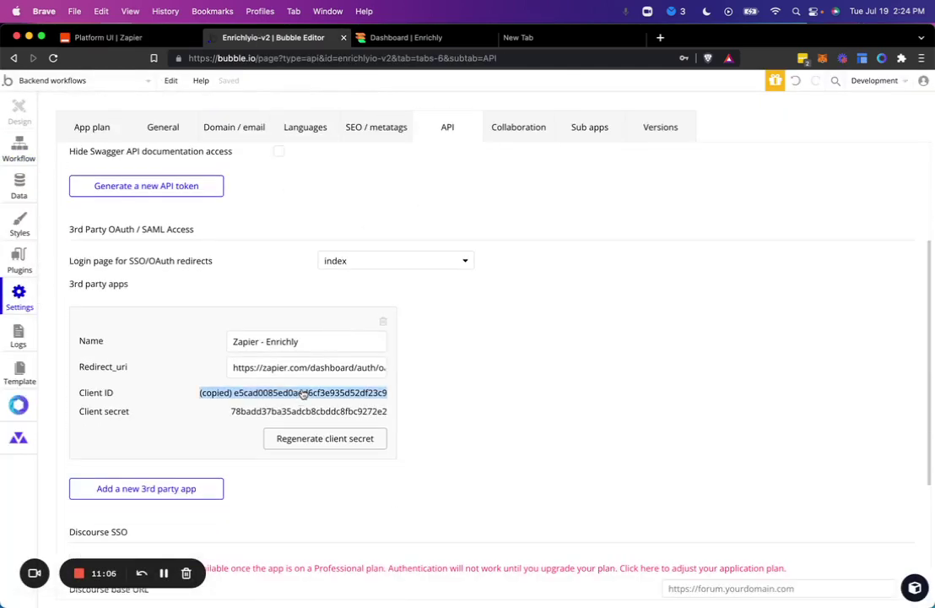
key("ctrl+shift+Tab")
left_click(482, 389)
left_click(547, 359)
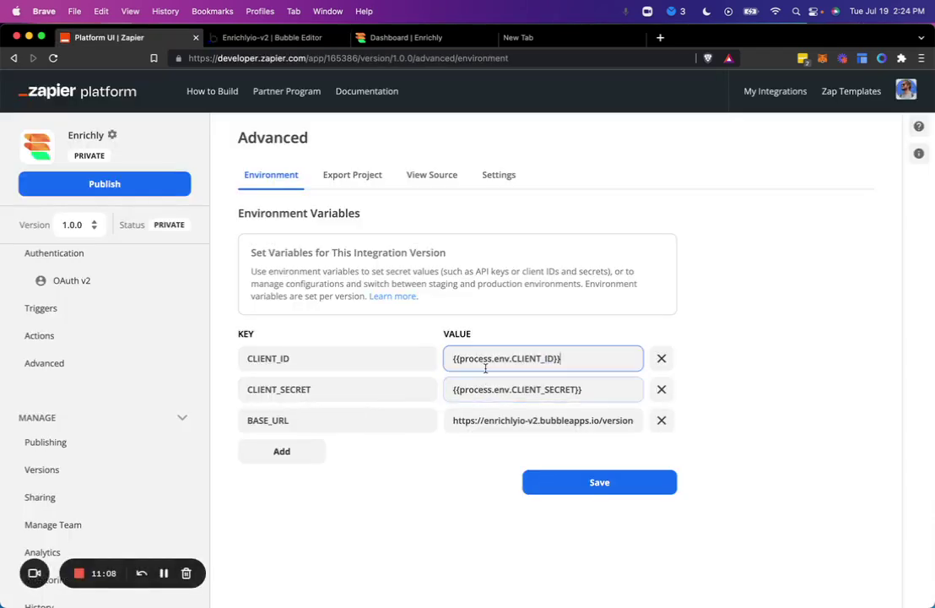
key("super+v")
key("ctrl+Tab")
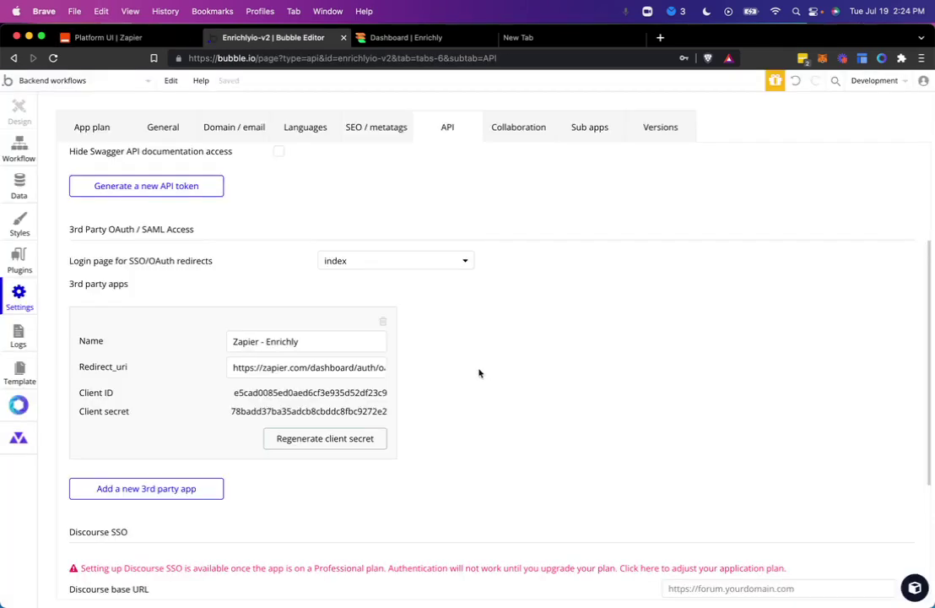
left_click(355, 396)
key("ctrl+shift+Tab")
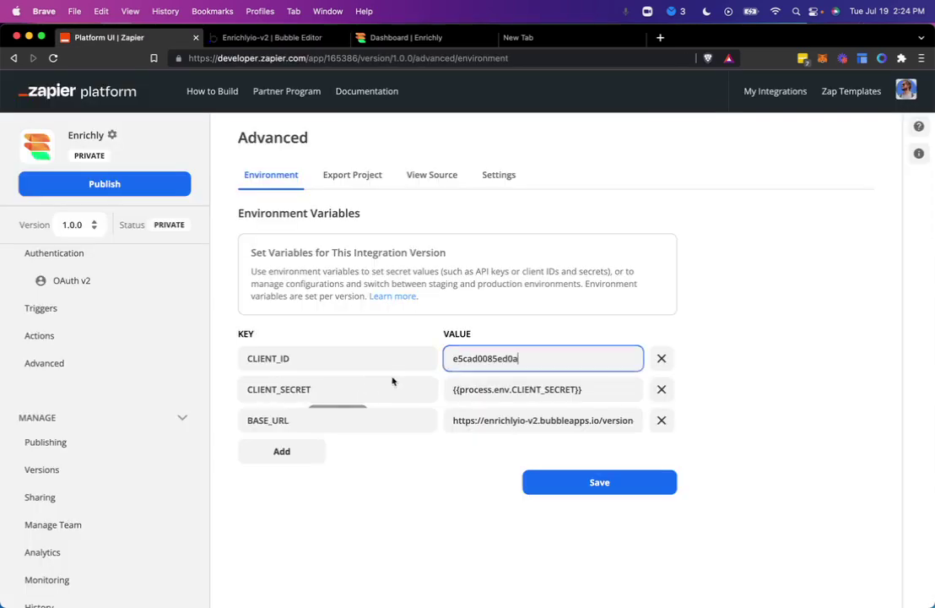
key("super+a")
type("e5cad0085ed0aed6cf3e935d52df23c9")
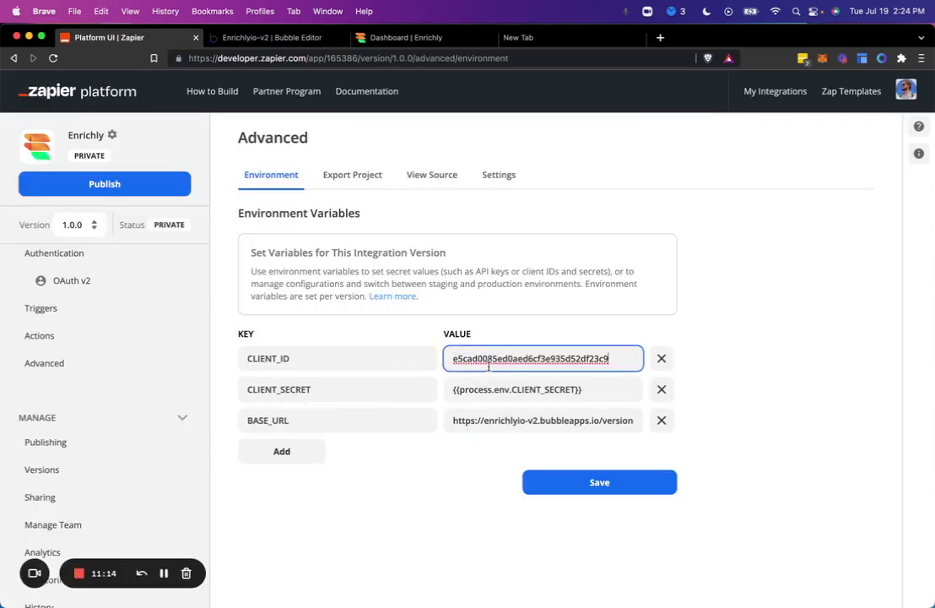
Step: Paste Bubble's client secret into CLIENT_SECRET and save the environment variables
key("ctrl+Tab")
left_click(363, 411)
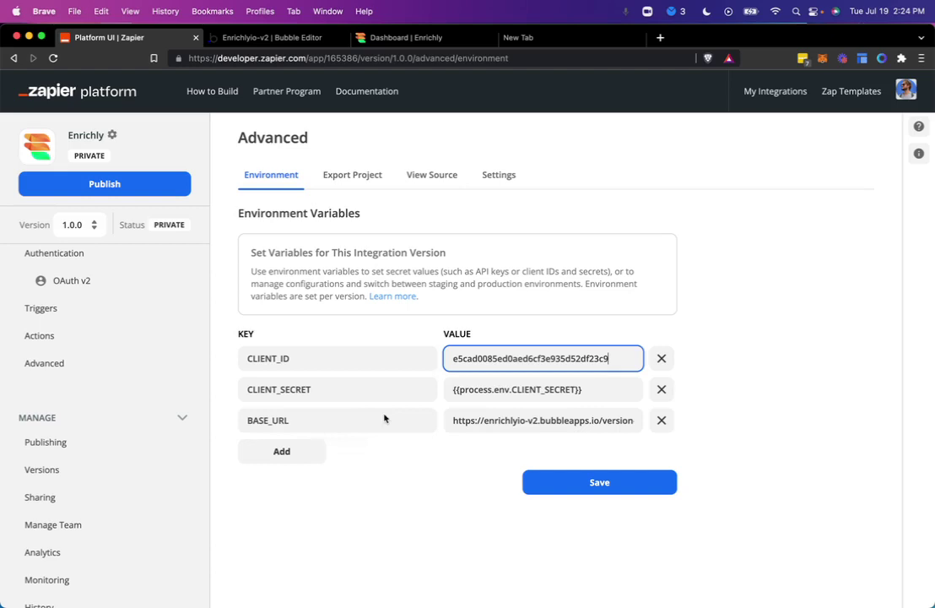
key("ctrl+shift+Tab")
left_click(483, 395)
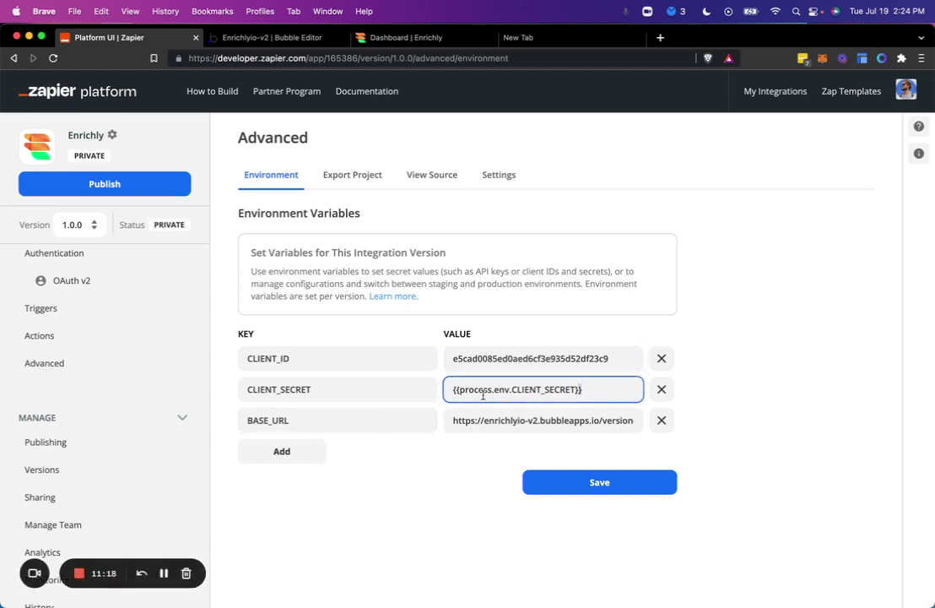
key("super+a")
key("super+v")
left_click(555, 478)
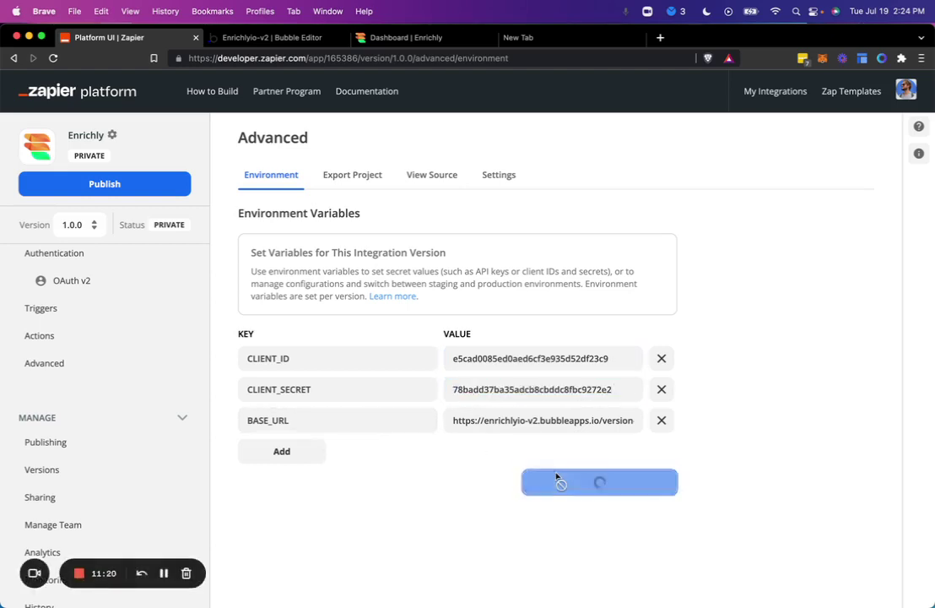
Step: From the OAuth v2 settings' Step 5, sign in to Enrichly and view the Enrichly dashboard
left_click(171, 277)
scroll(344, 432, "down", 5)
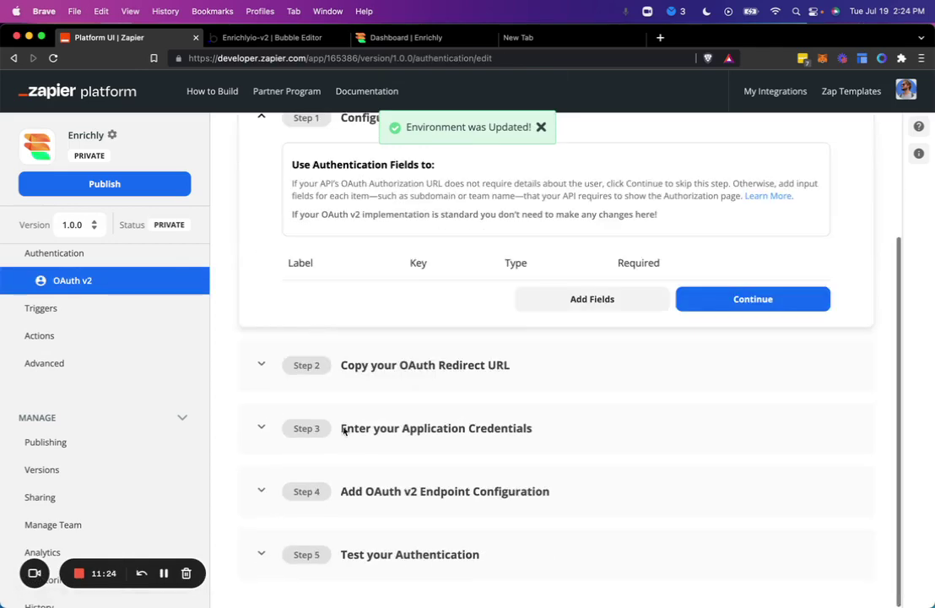
scroll(397, 545, "down", 3)
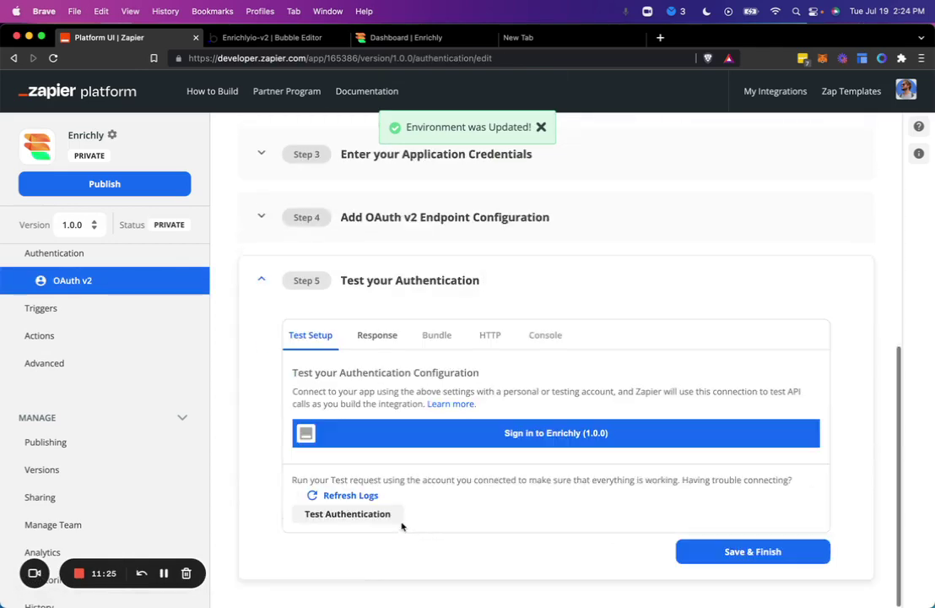
left_click(481, 439)
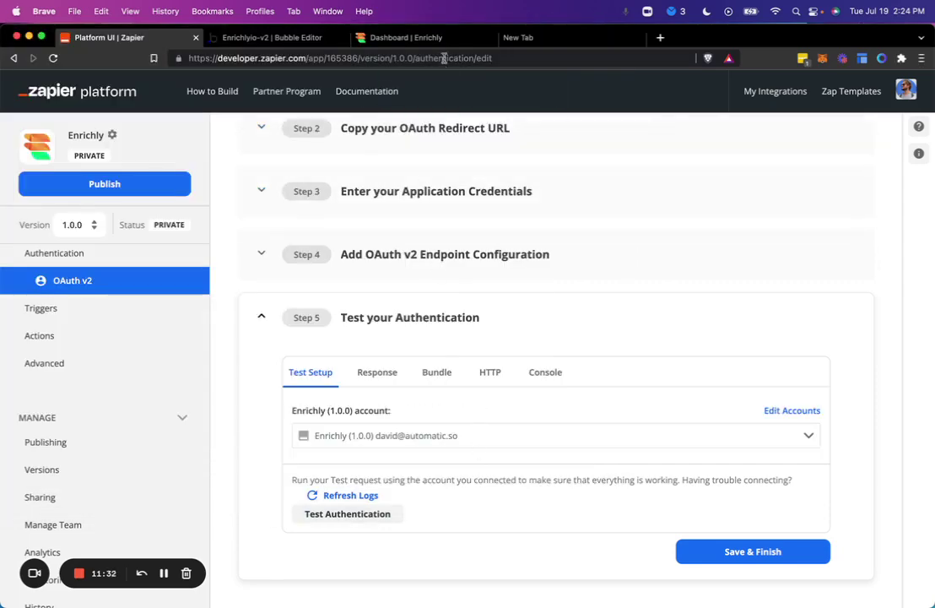
left_click(384, 38)
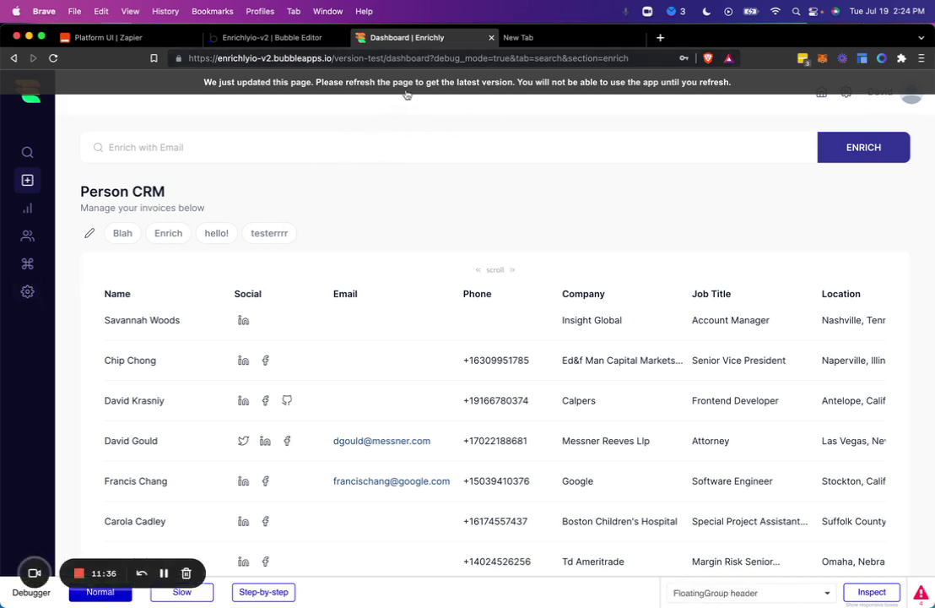
Step: Reload the Enrichly dashboard, log out from the account menu, and go back to Zapier
key("super+r")
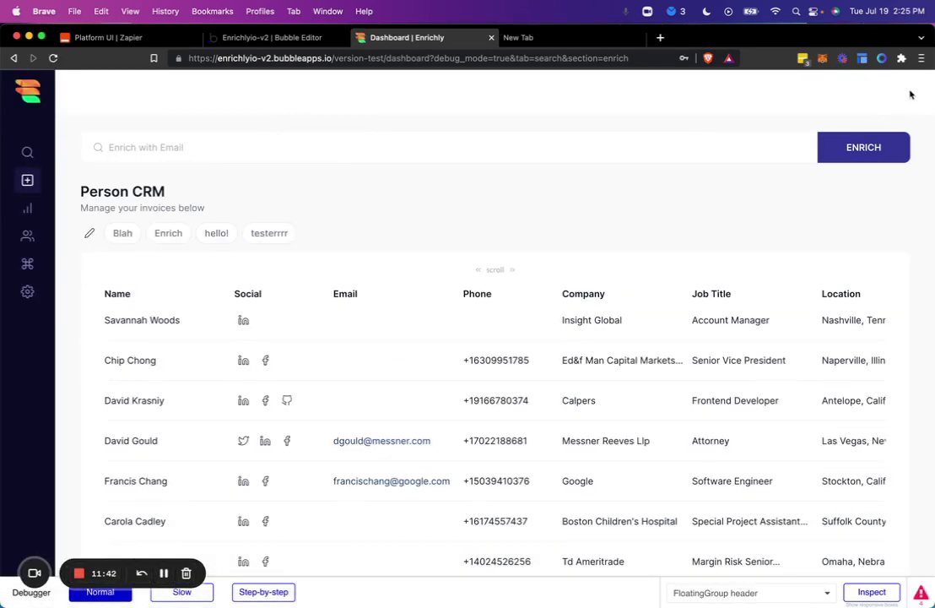
left_click(911, 95)
left_click(845, 263)
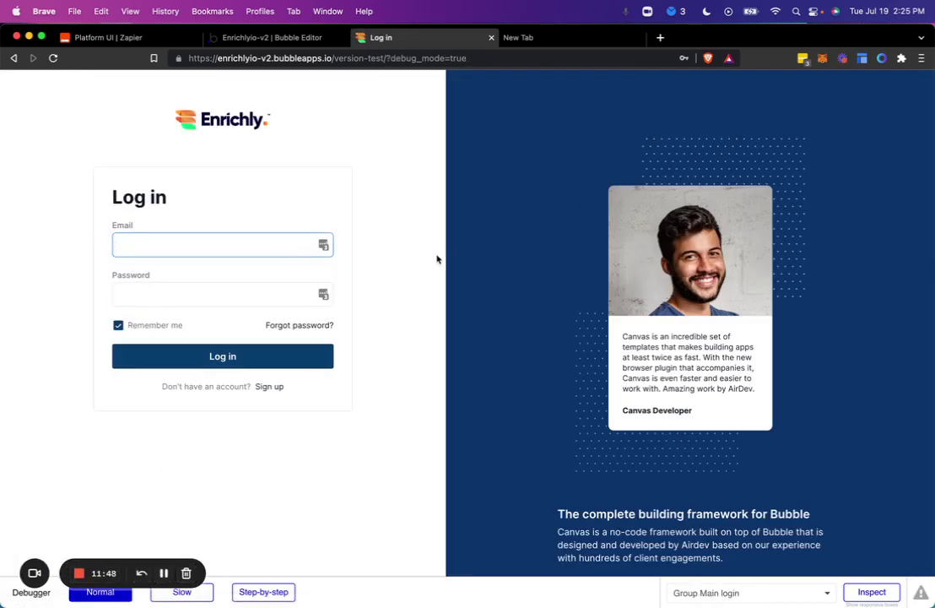
key("super+1")
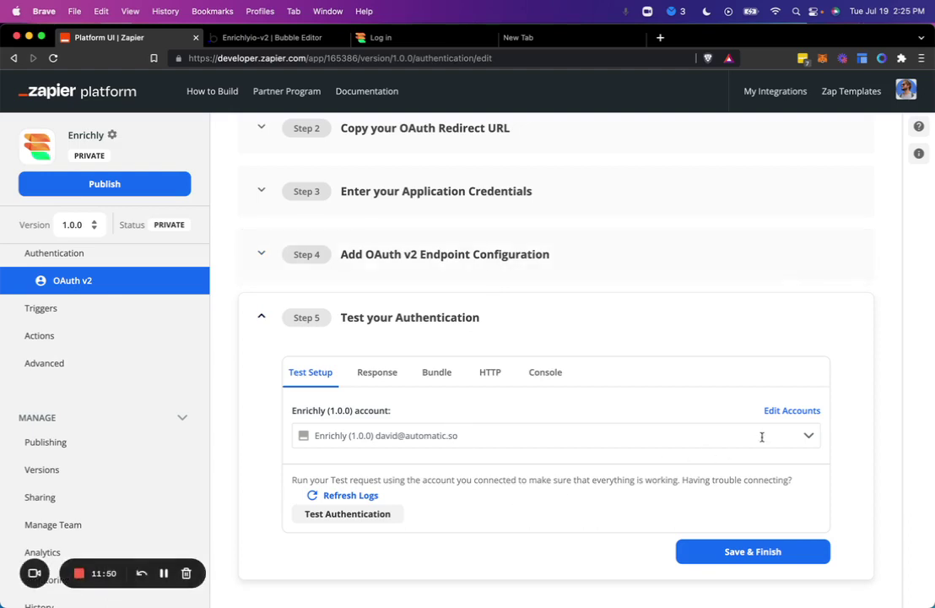
Step: Add a new Enrichly test account (#2) by logging in with the saved Enrichly credentials
left_click(761, 436)
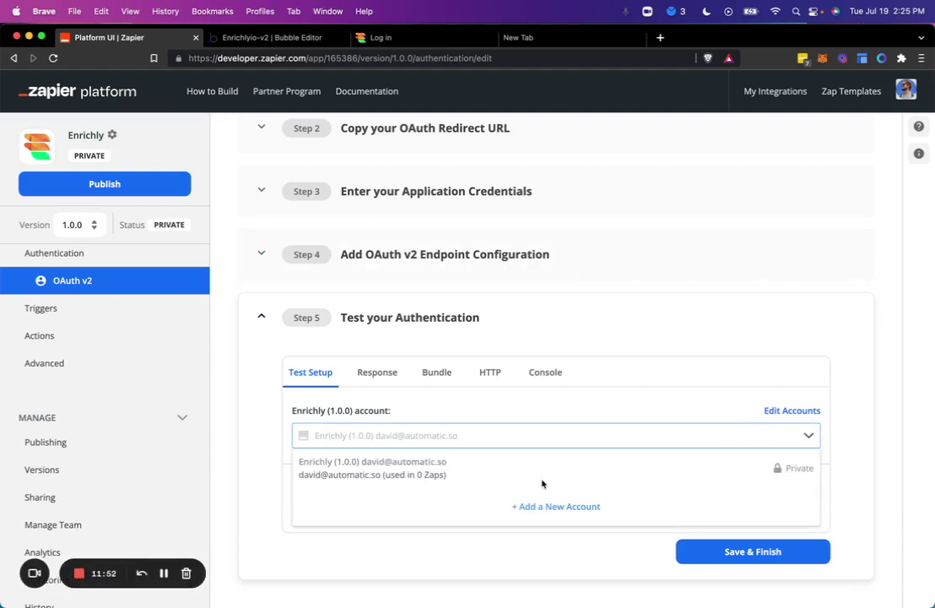
left_click(543, 509)
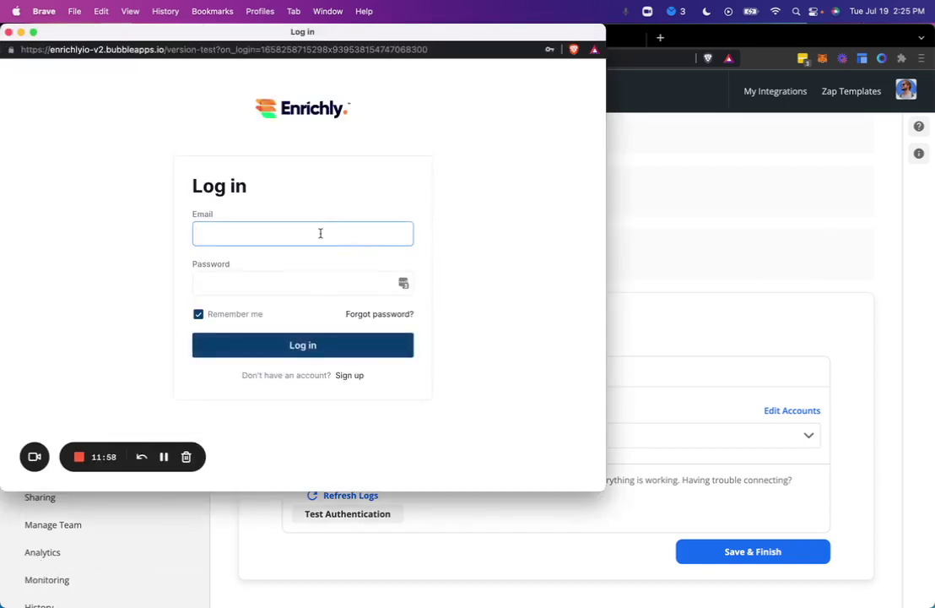
type("david")
left_click(310, 274)
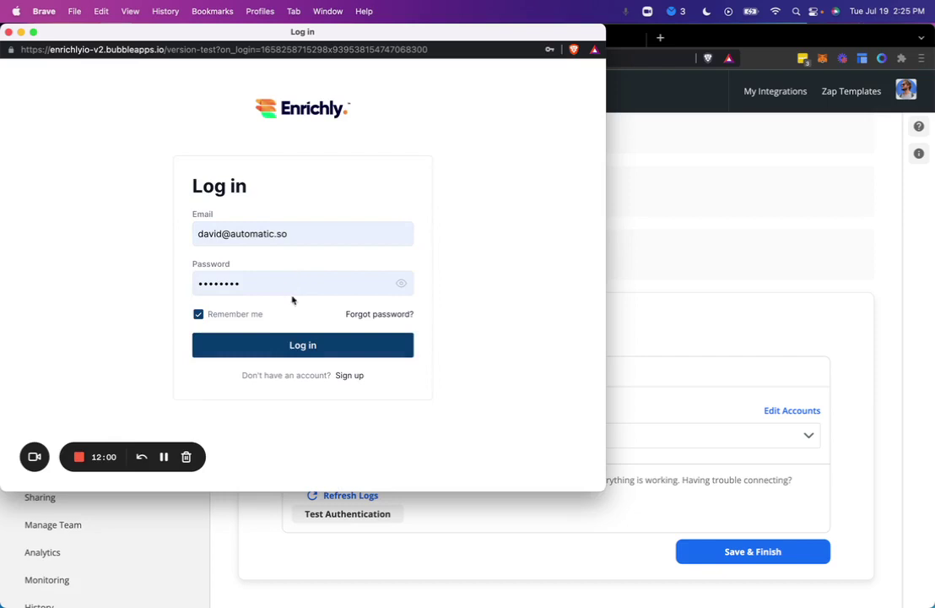
left_click(262, 344)
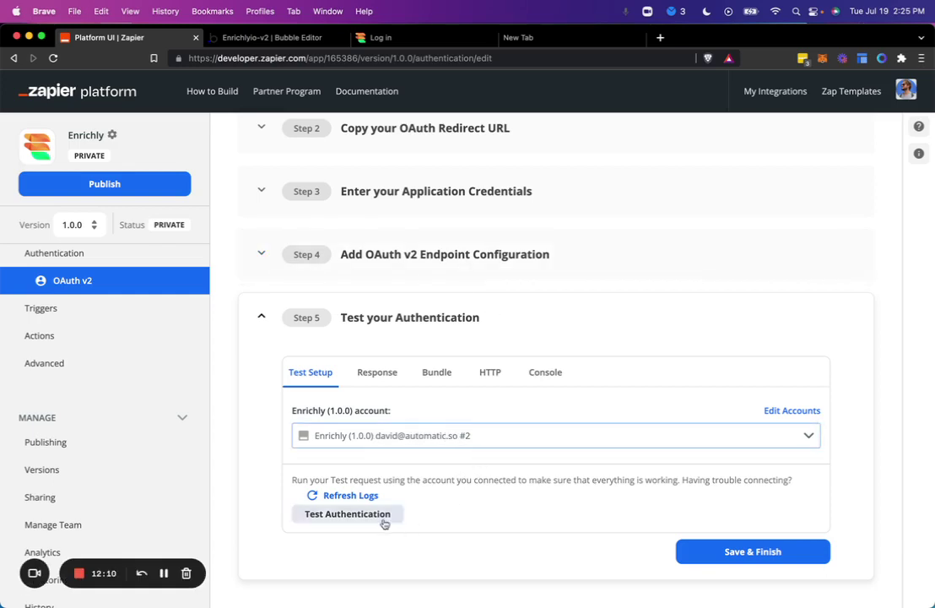
Step: Run the authentication test, set Bubble's me workflow colour to Blue, and rerun it until Request Successful
left_click(366, 515)
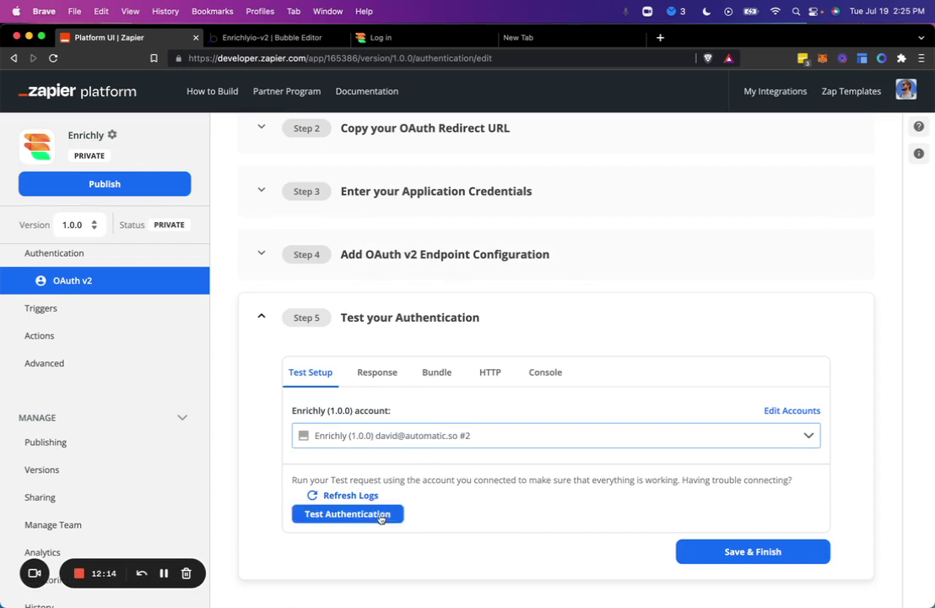
key("ctrl+Tab")
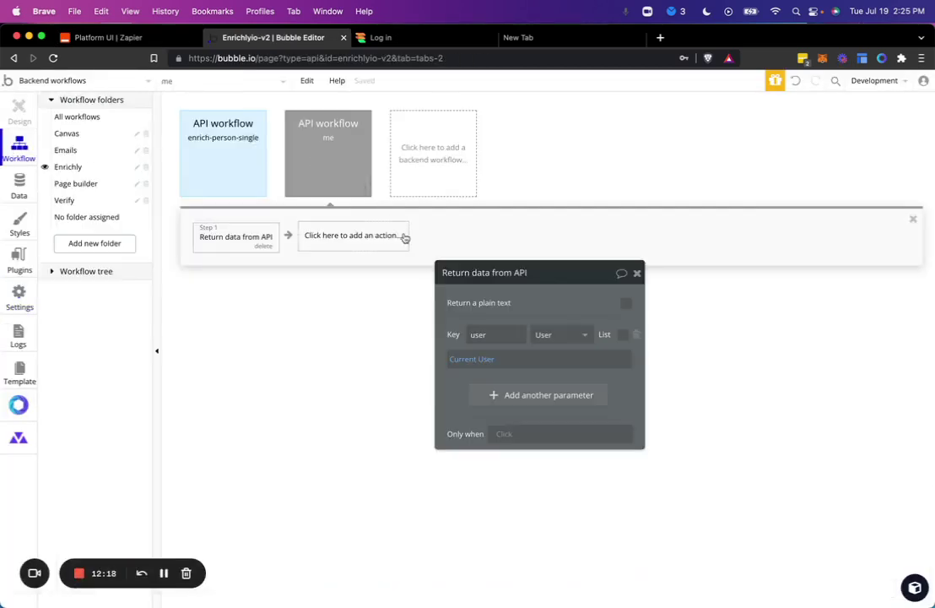
left_click(303, 160)
left_click(552, 509)
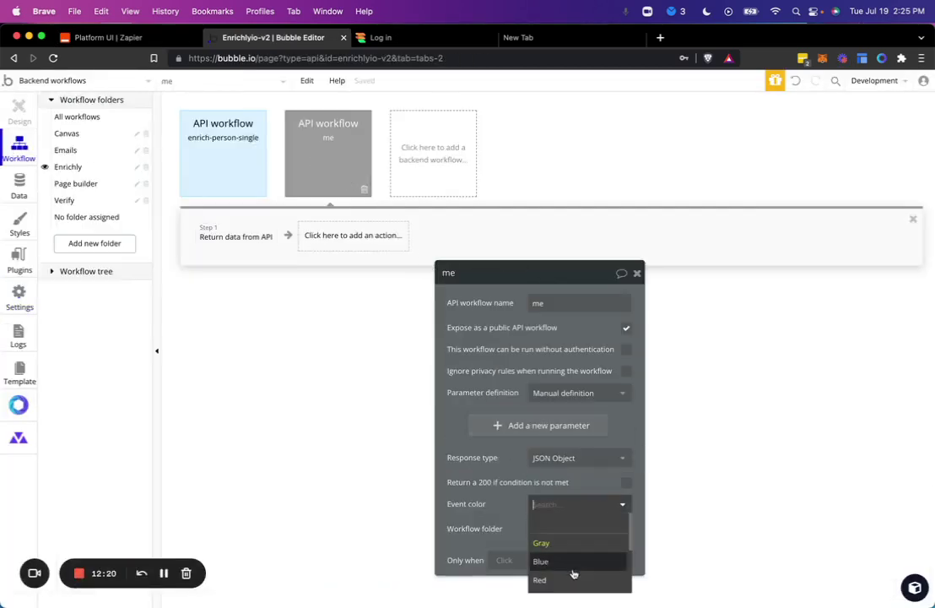
left_click(540, 559)
key("ctrl+shift+Tab")
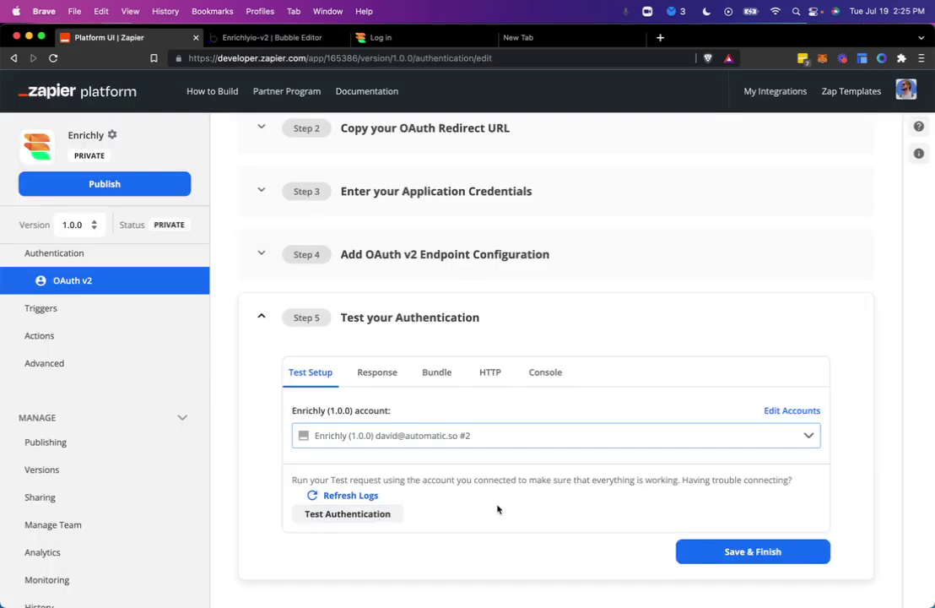
left_click(386, 523)
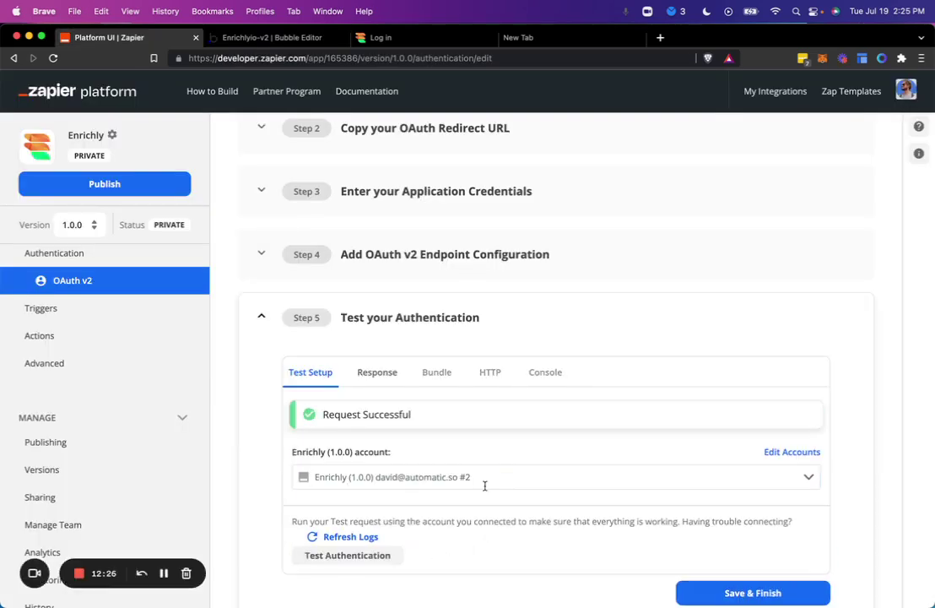
Step: Check the response's email, picture_image, last_login_date and role_option_role fields, then Save & Finish
scroll(436, 430, "down", 3)
scroll(436, 430, "down", 6)
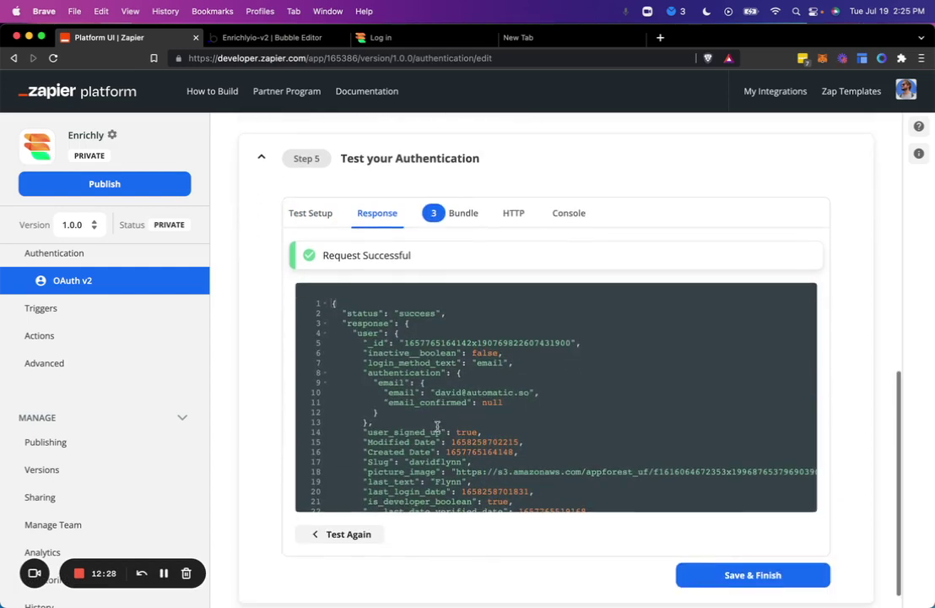
scroll(437, 427, "up", 5)
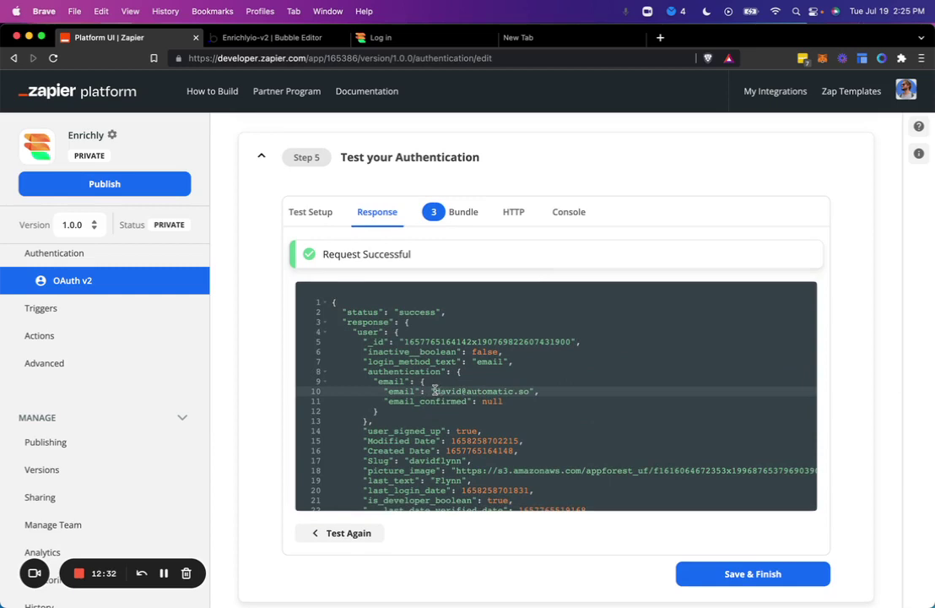
left_click_drag(435, 391, 529, 391)
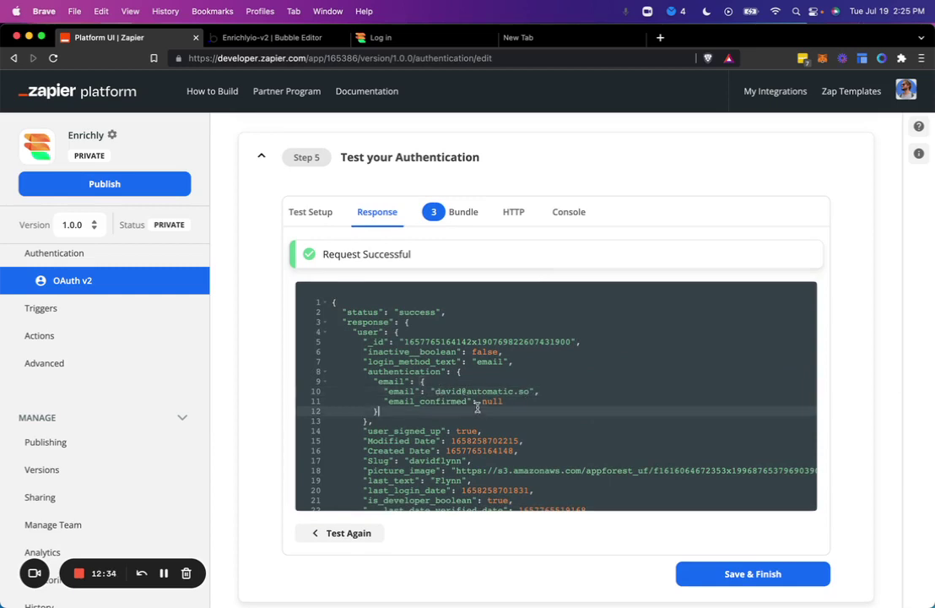
scroll(455, 371, "down", 5)
scroll(455, 370, "down", 2)
scroll(455, 370, "left", 1)
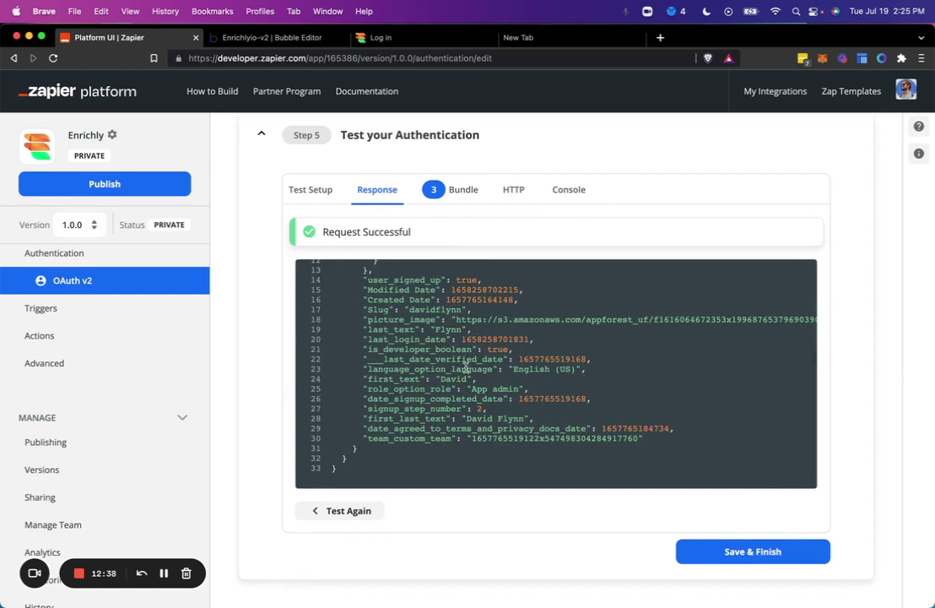
left_click(484, 320)
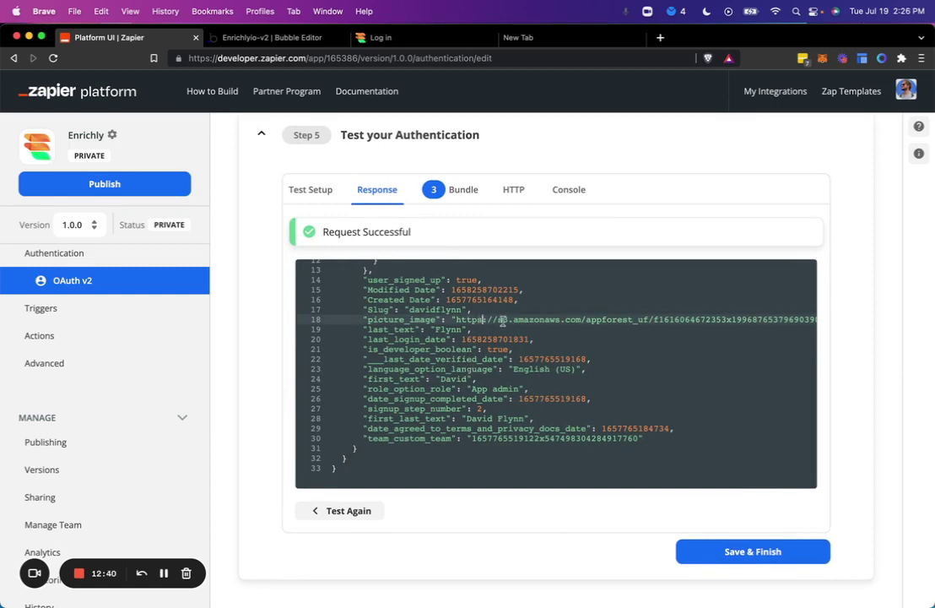
left_click_drag(456, 320, 504, 320)
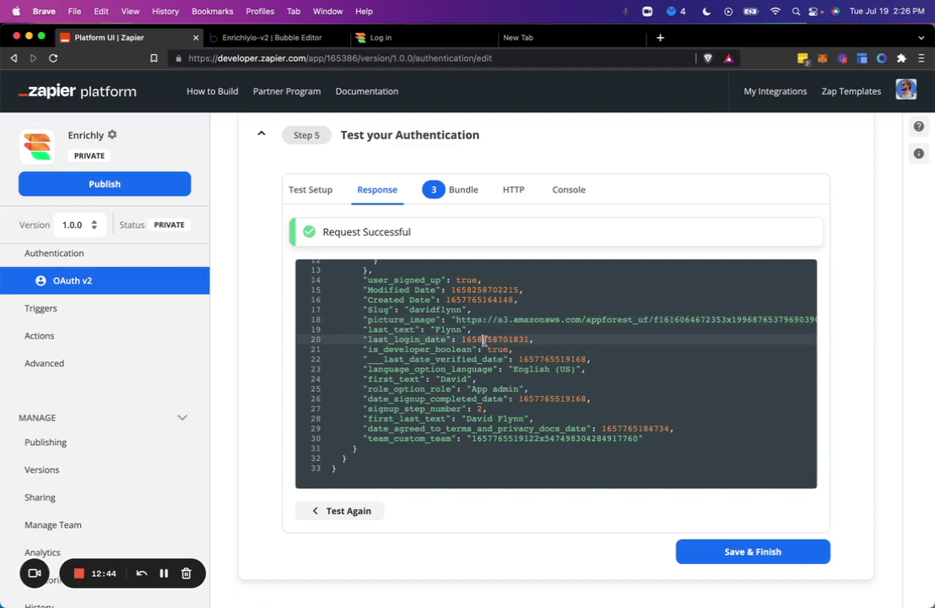
double_click(494, 339)
left_click(486, 388)
scroll(514, 389, "up", 1)
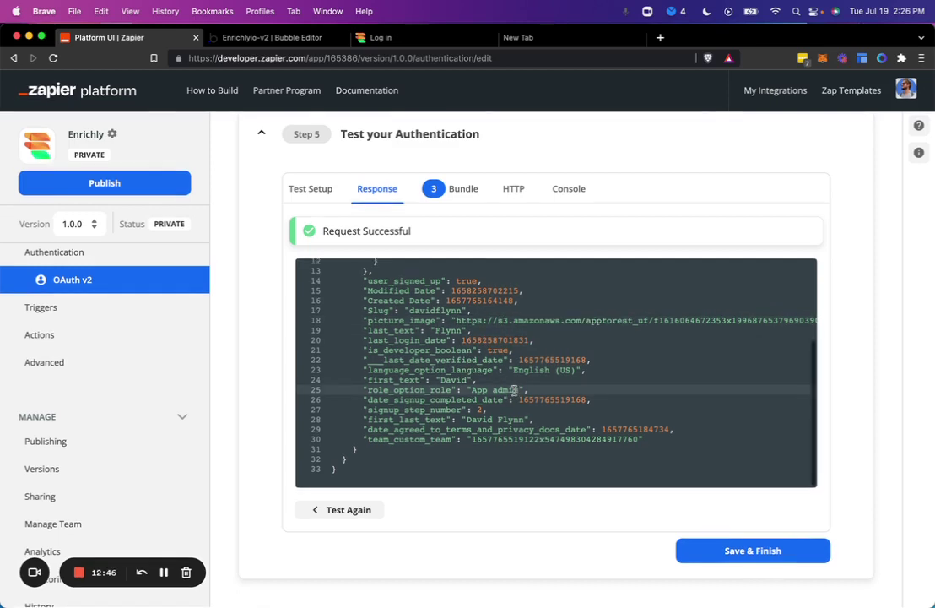
left_click(758, 564)
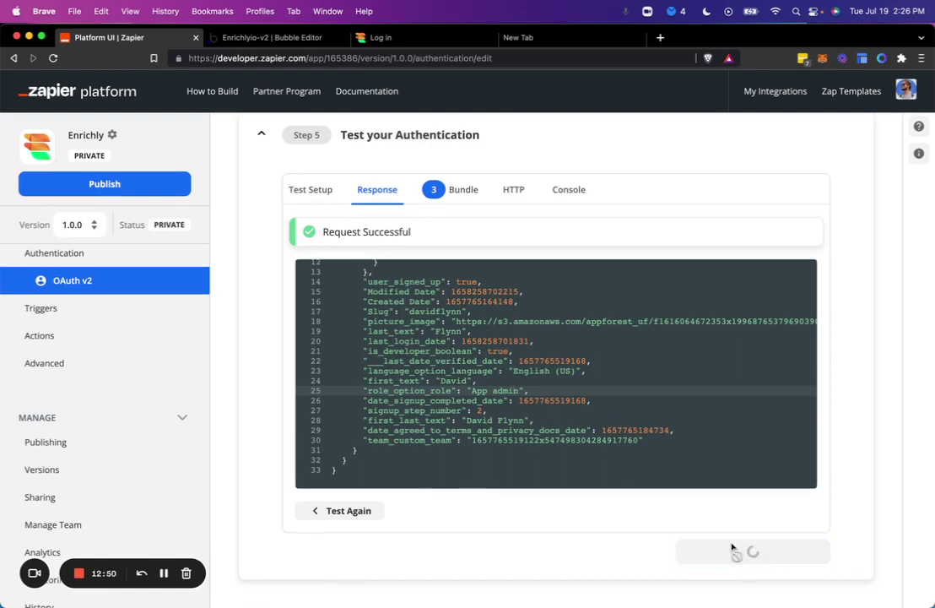